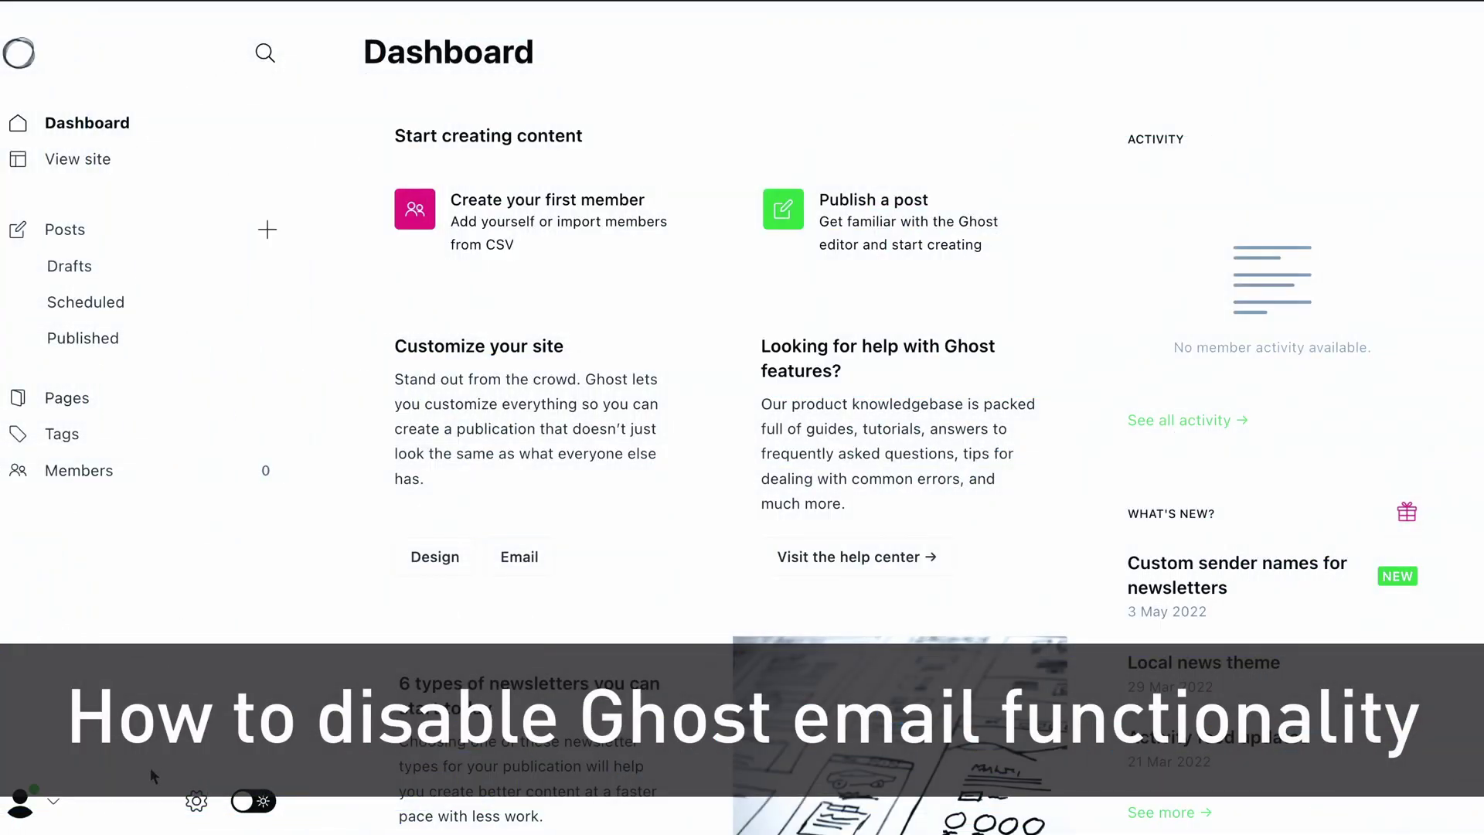
Disable newsletter sending in the Ghost email newsletter settings and save.
left_click(191, 804)
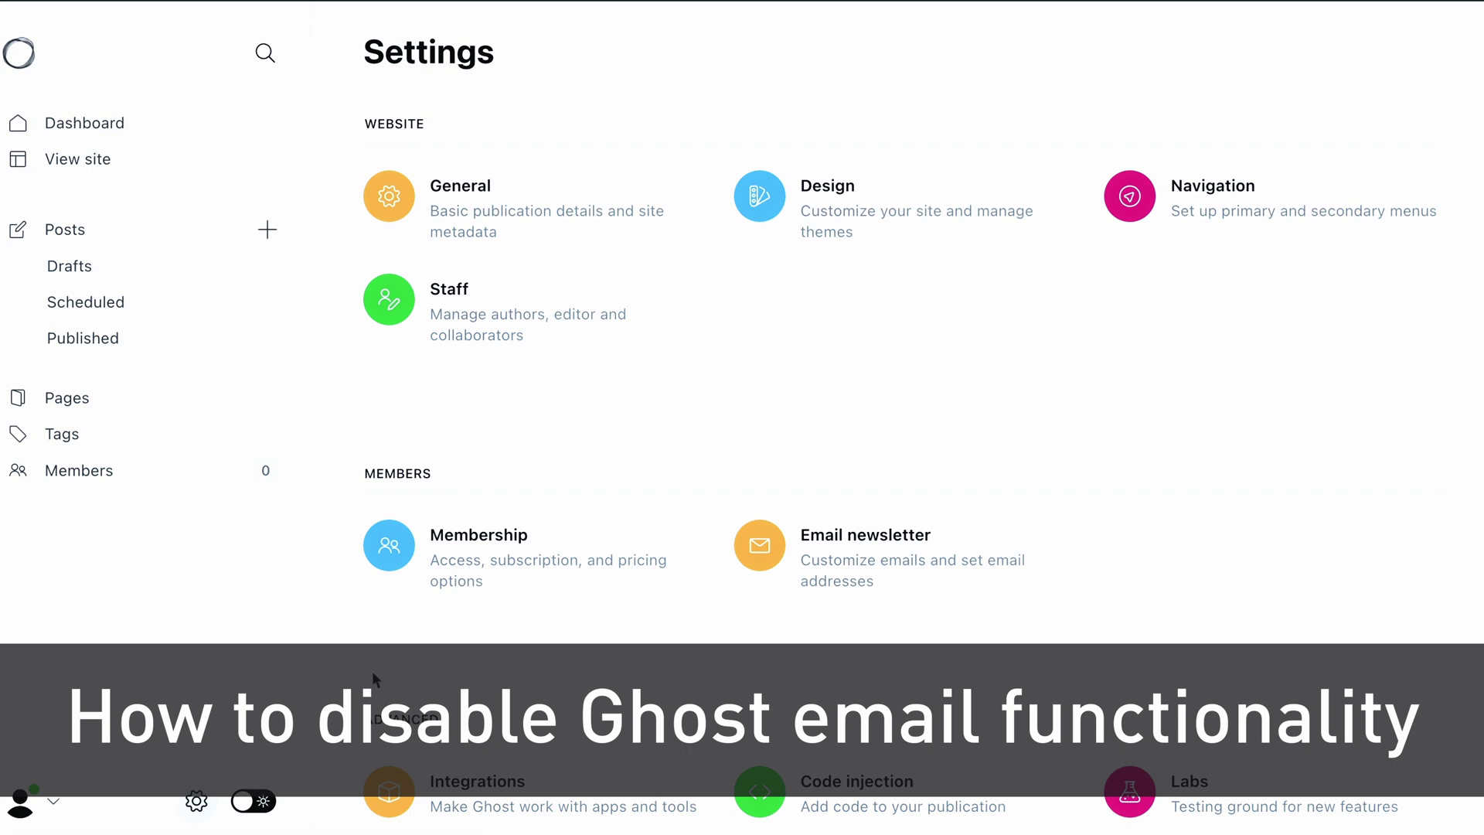
left_click(883, 563)
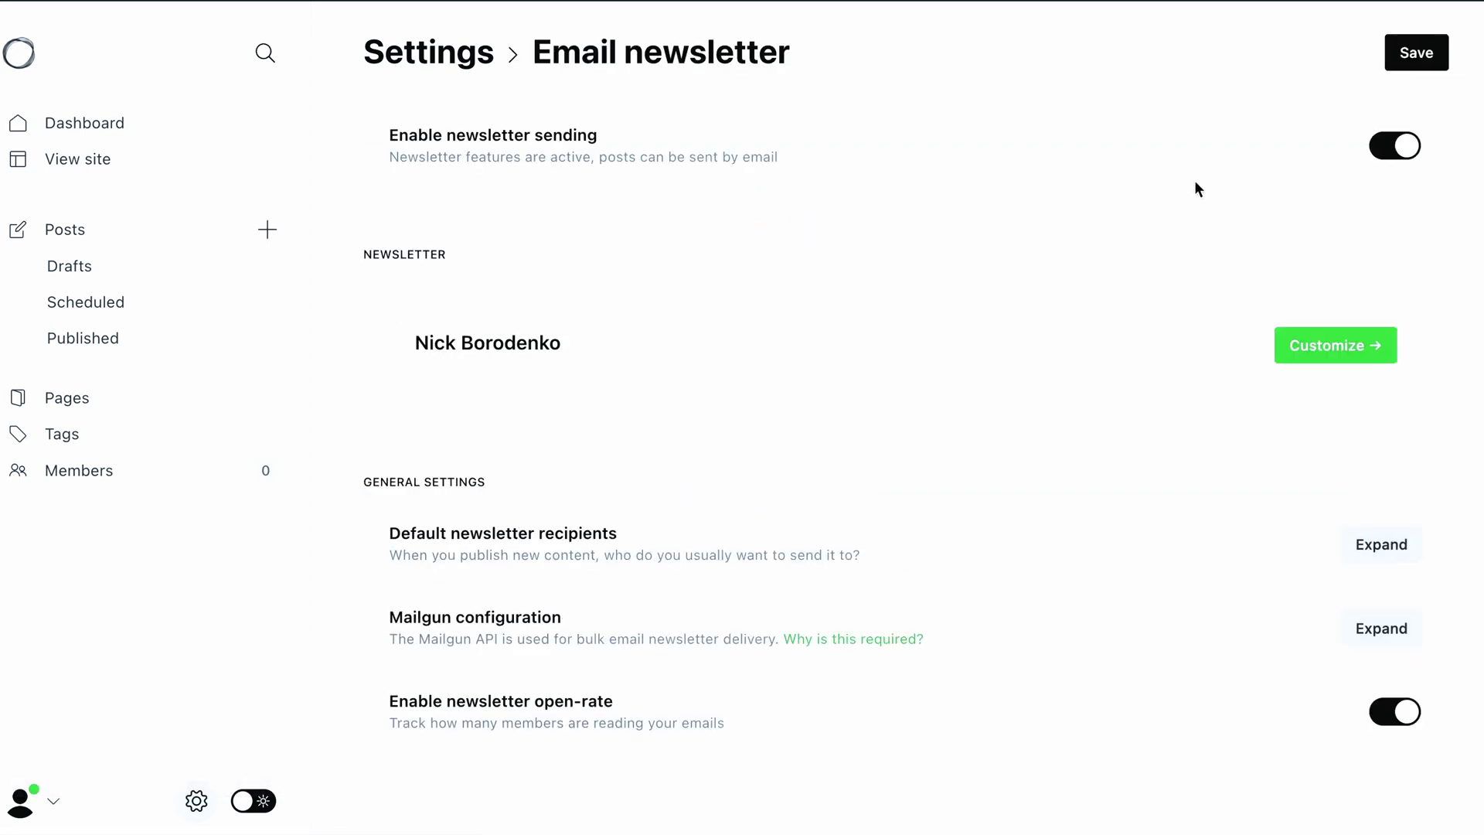
left_click(1380, 140)
left_click(1414, 68)
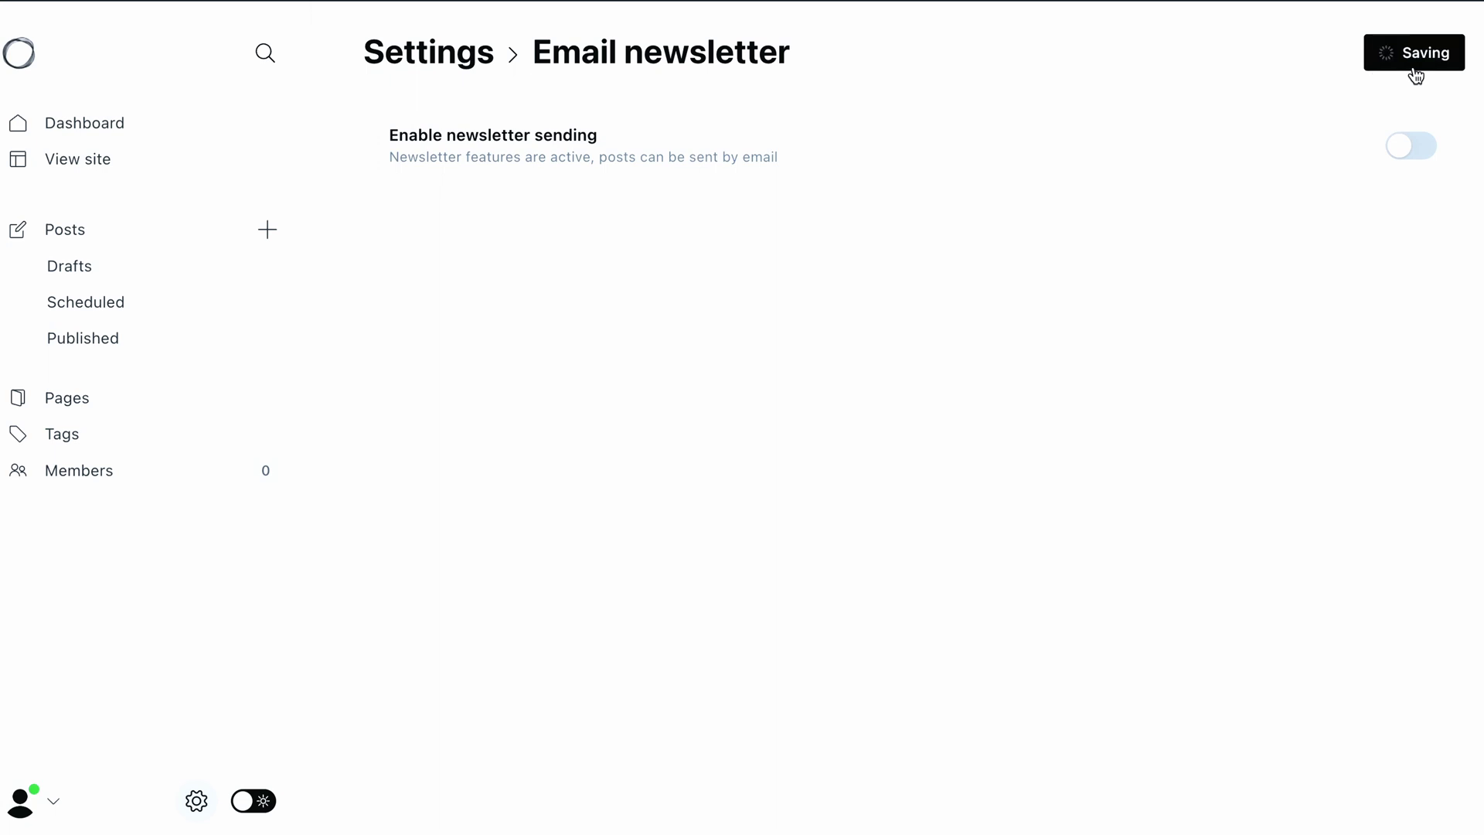
Set the membership subscription access to Nobody and save the change.
left_click(426, 65)
left_click(464, 552)
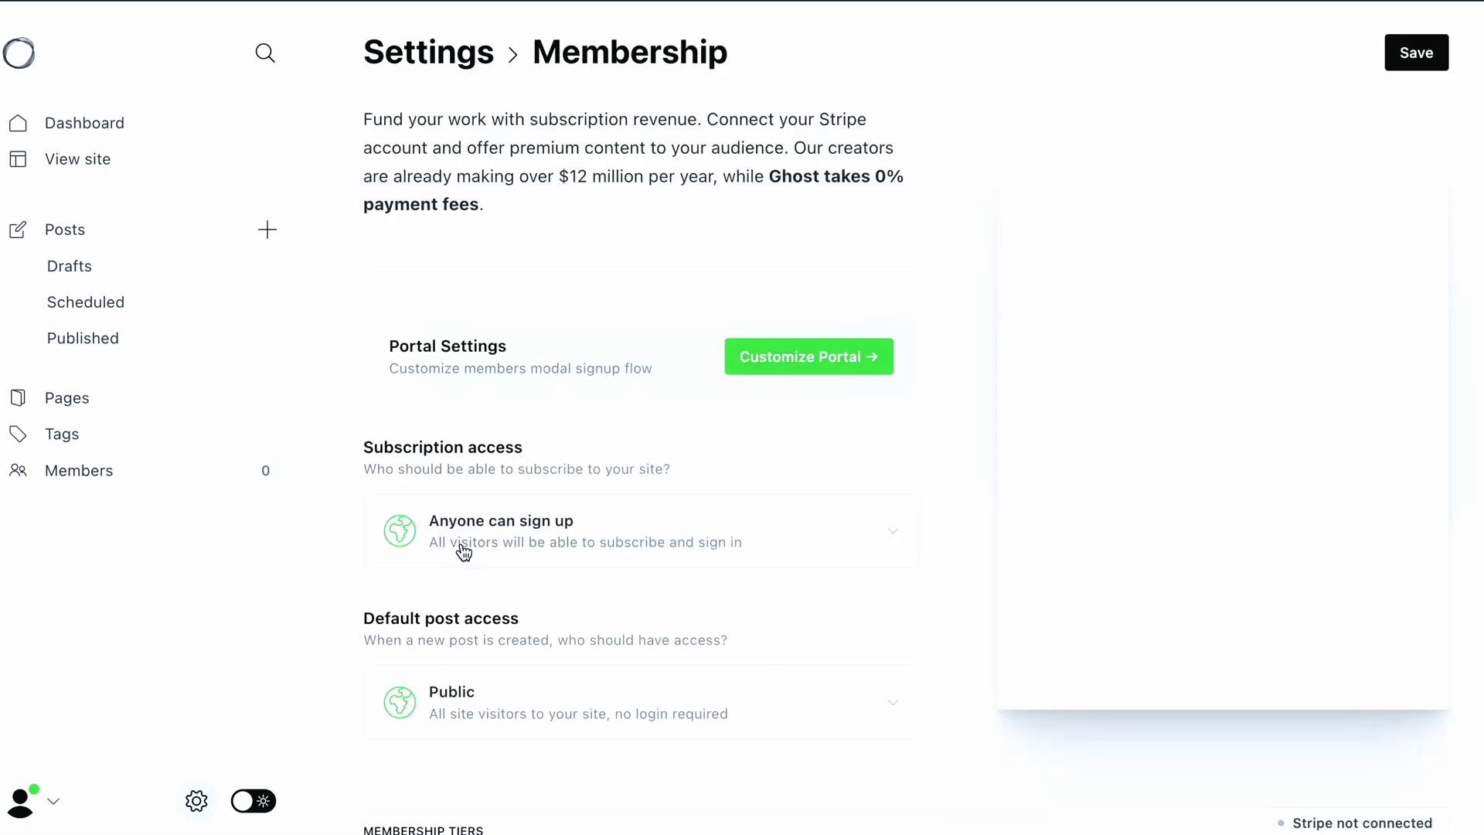
left_click(517, 541)
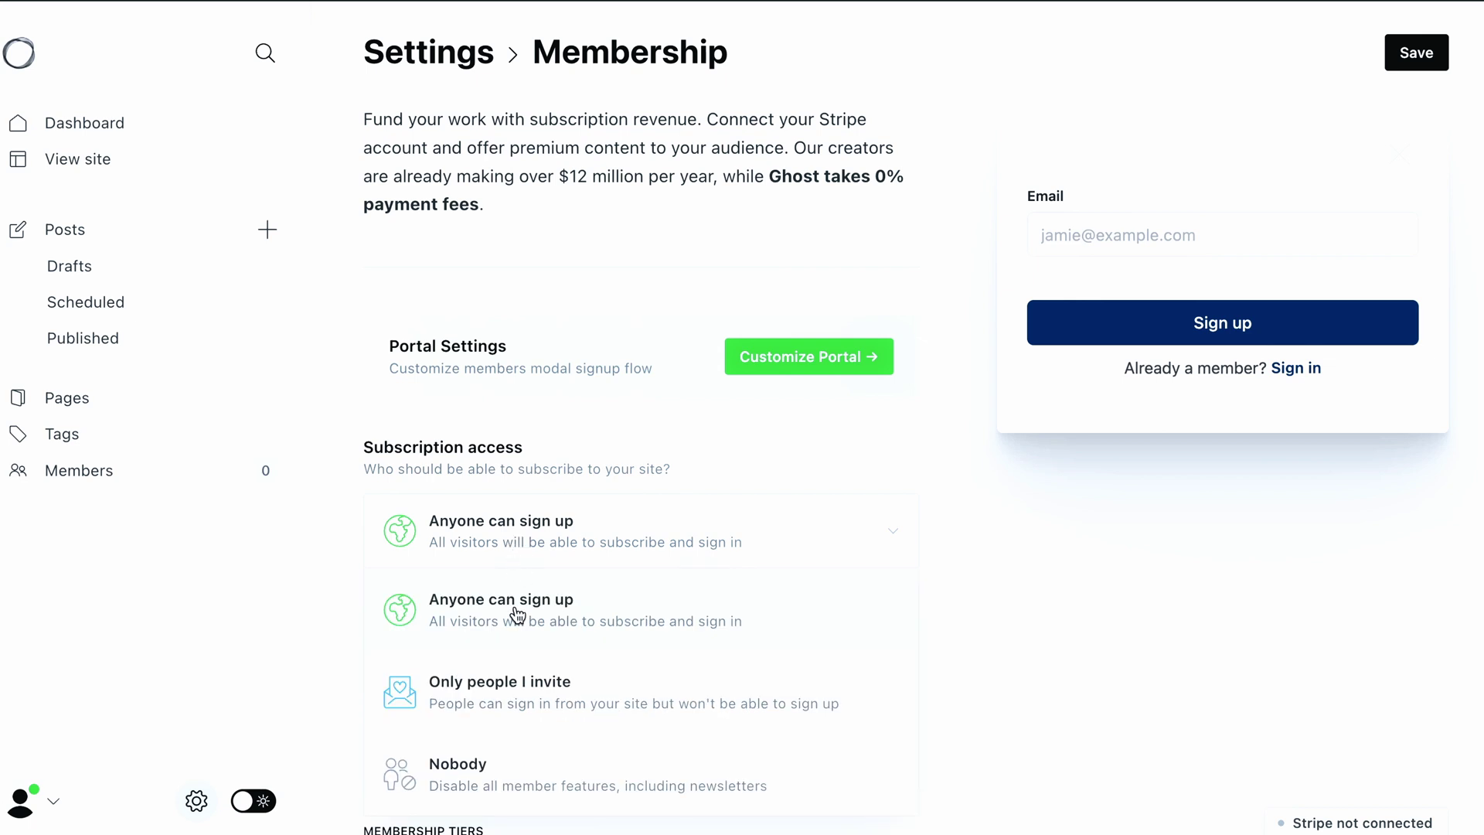
left_click(508, 750)
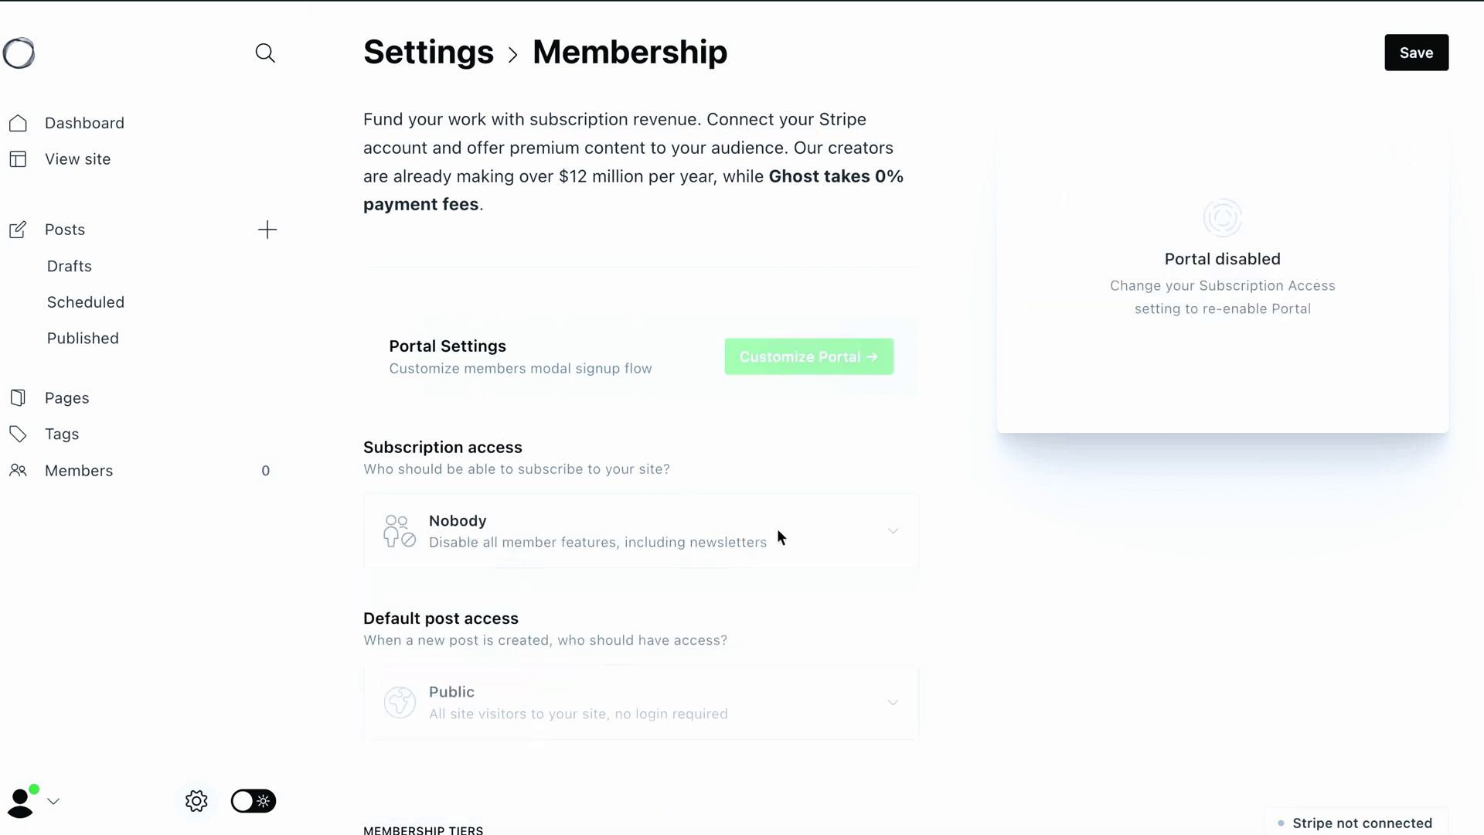
left_click(1393, 60)
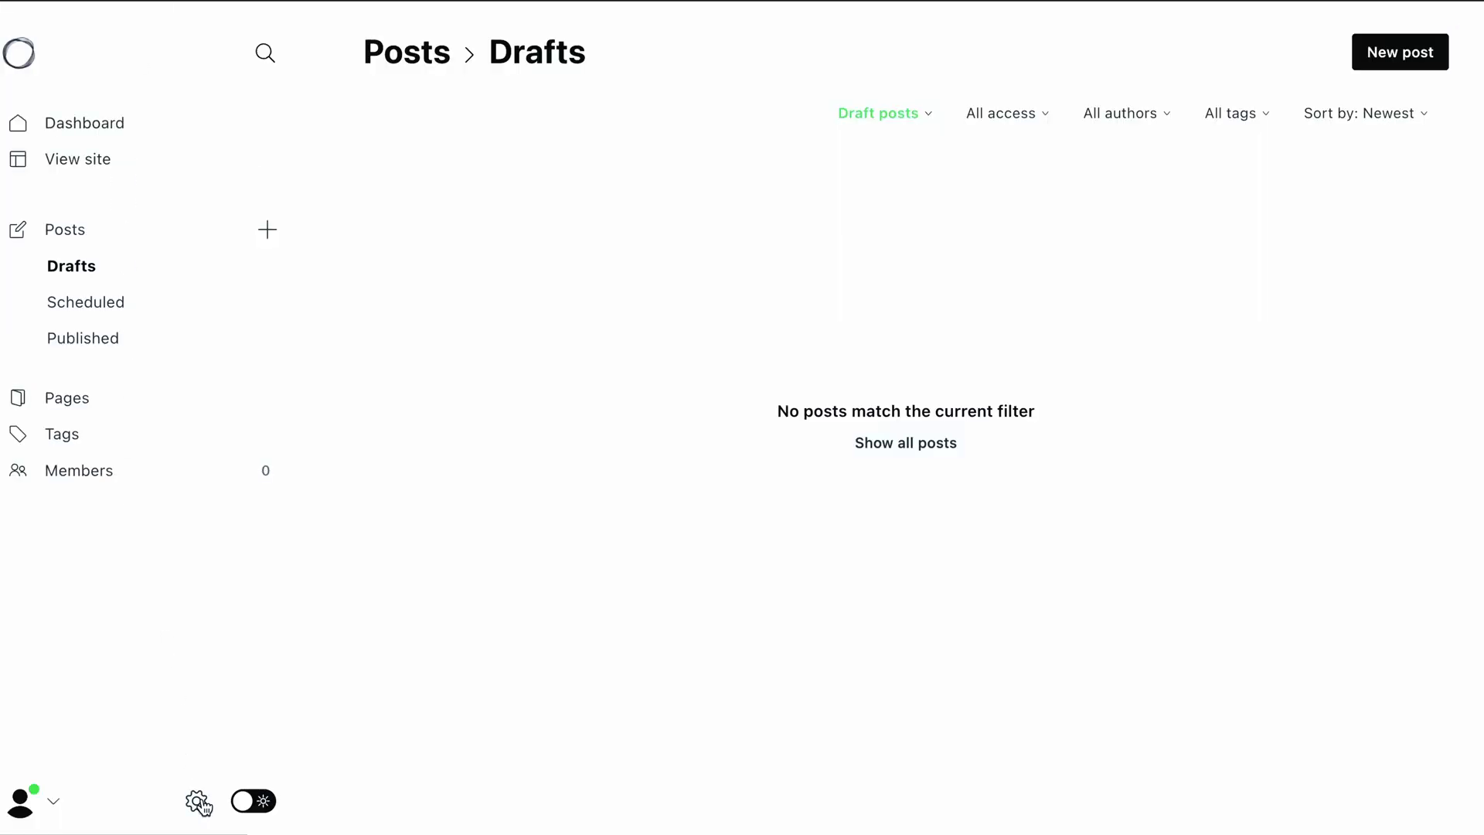
Inject a site header style that sets a.gh-head-button to display: none, save it and reload the public site.
left_click(199, 802)
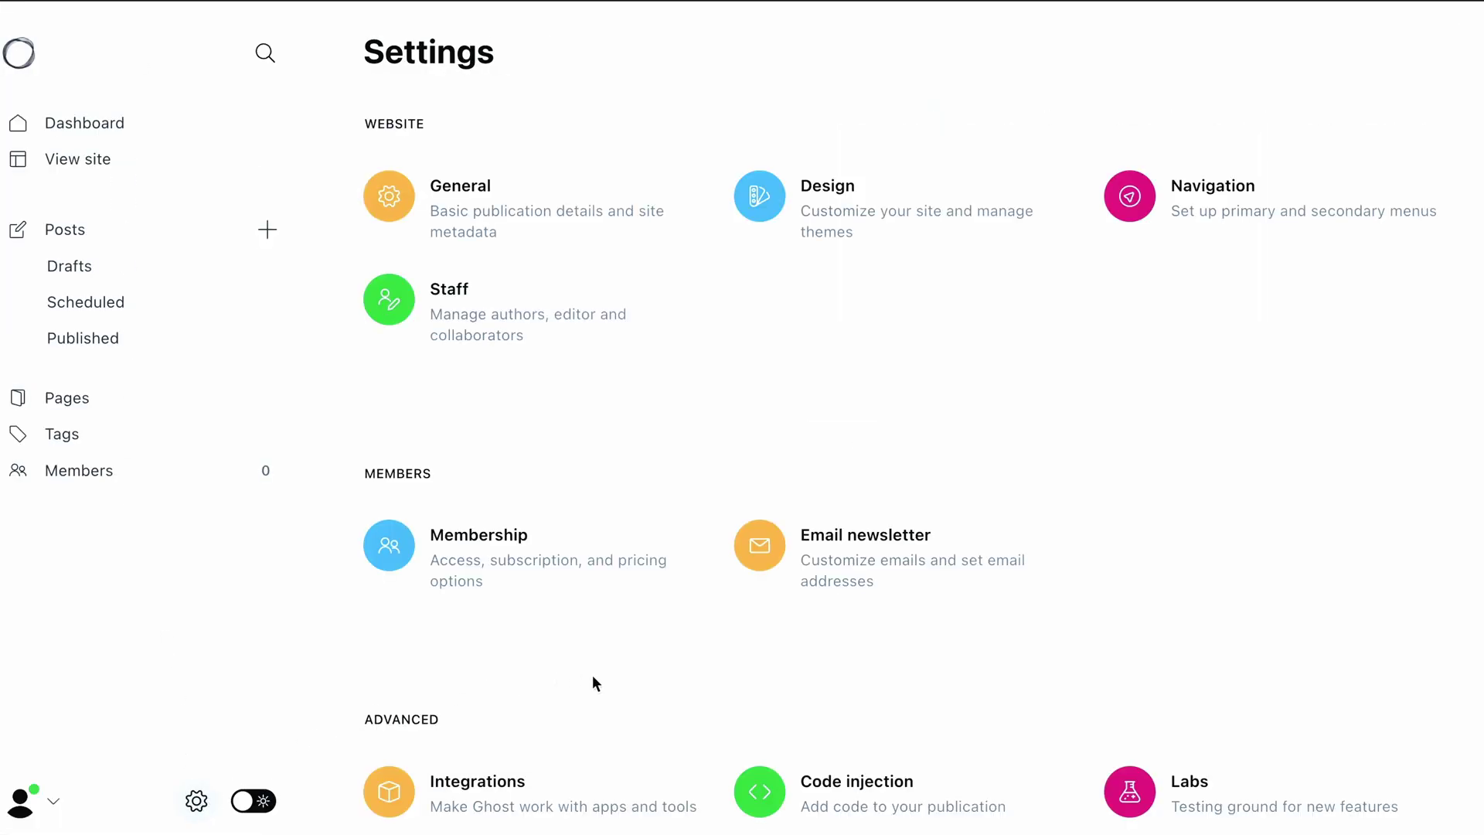
left_click(796, 789)
left_click(543, 378)
type("<style>     a.gh-head-button {         display: none;     } </style>")
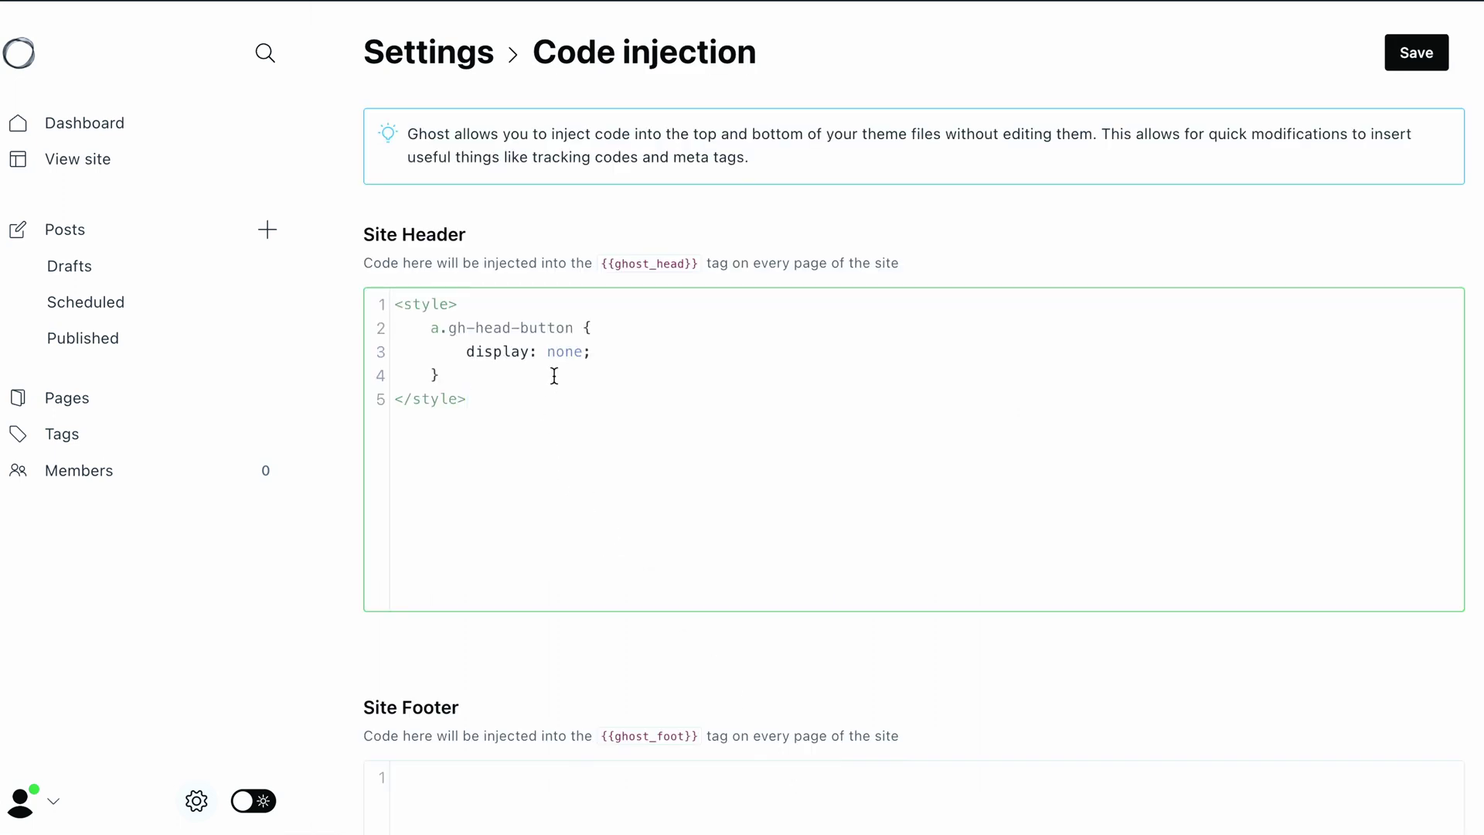
left_click(1388, 63)
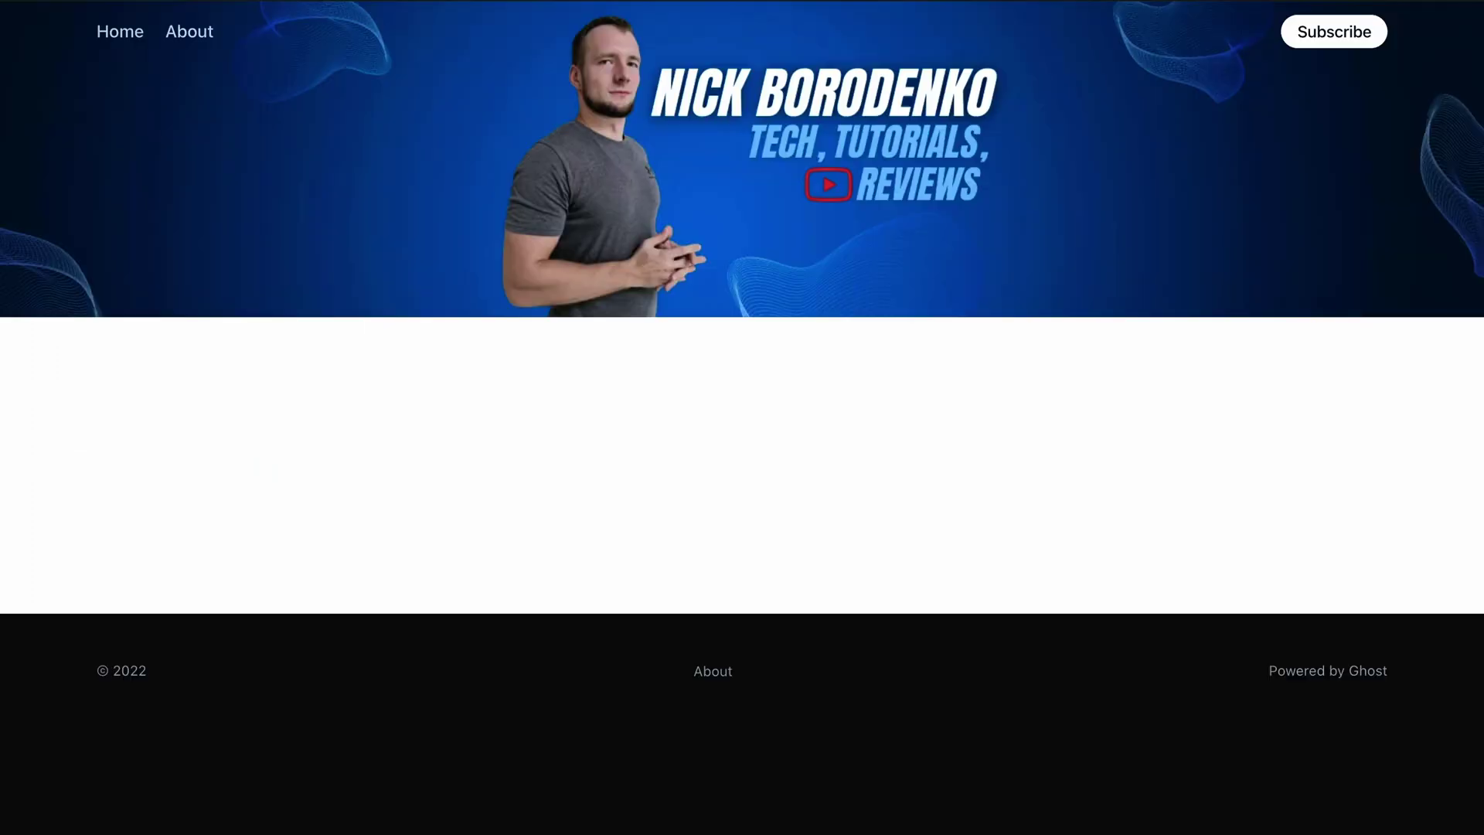
key("F5")
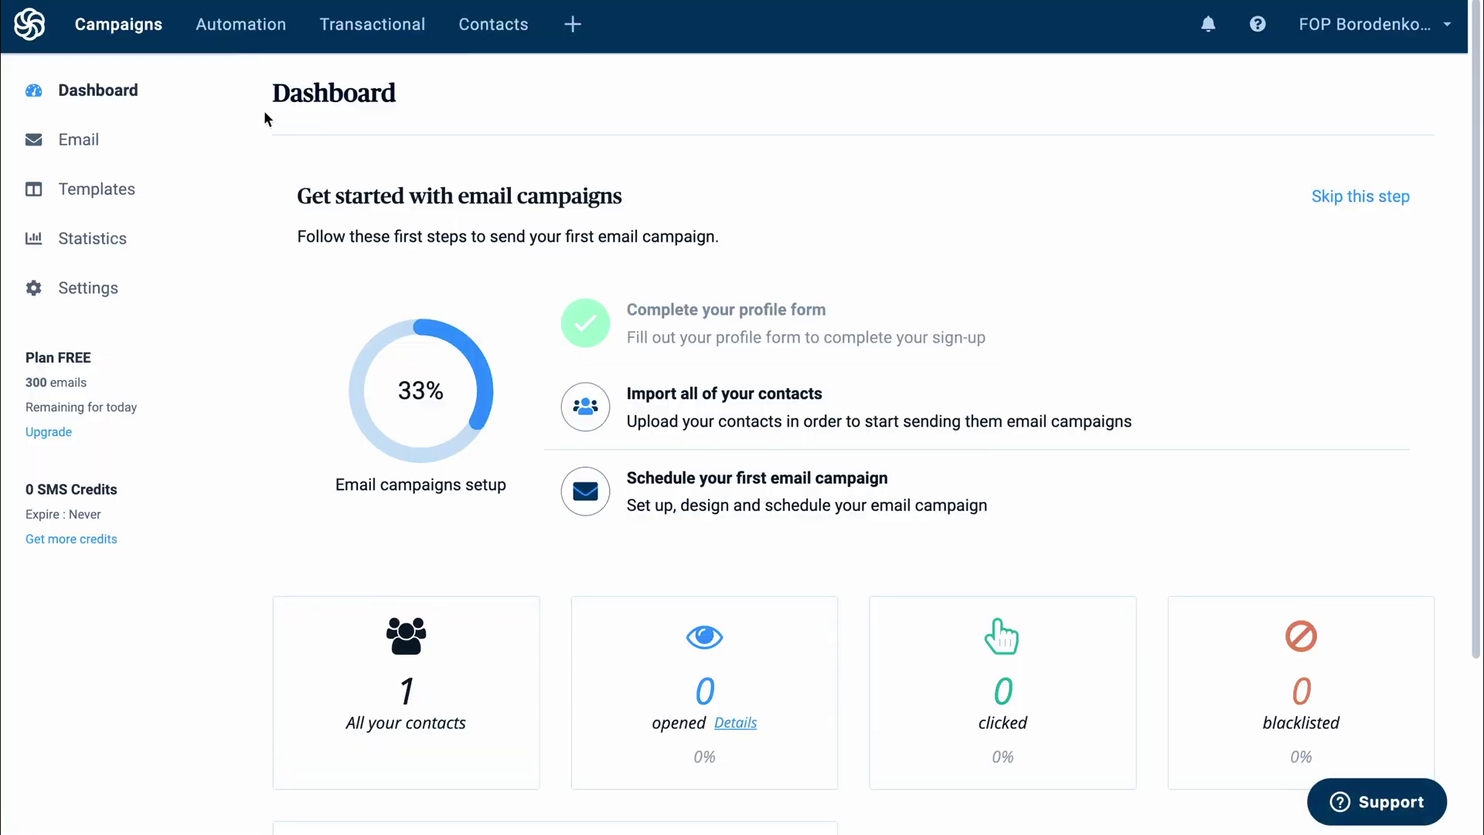
In Sendinblue, add the site's domain as a sender domain with digital email signing (SPF, DKIM, DMARC) enabled, and save it.
left_click(1362, 31)
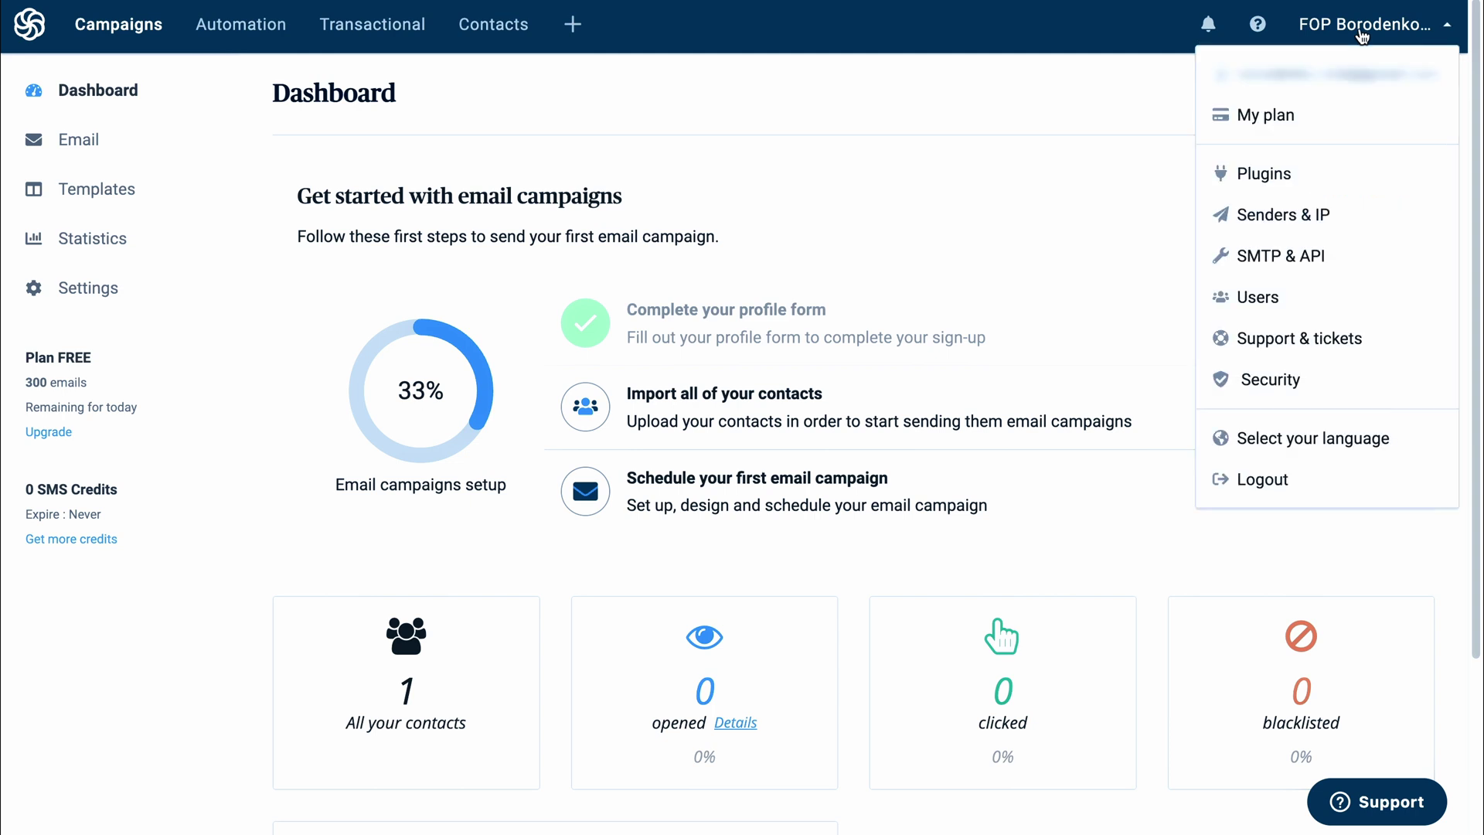
left_click(1289, 216)
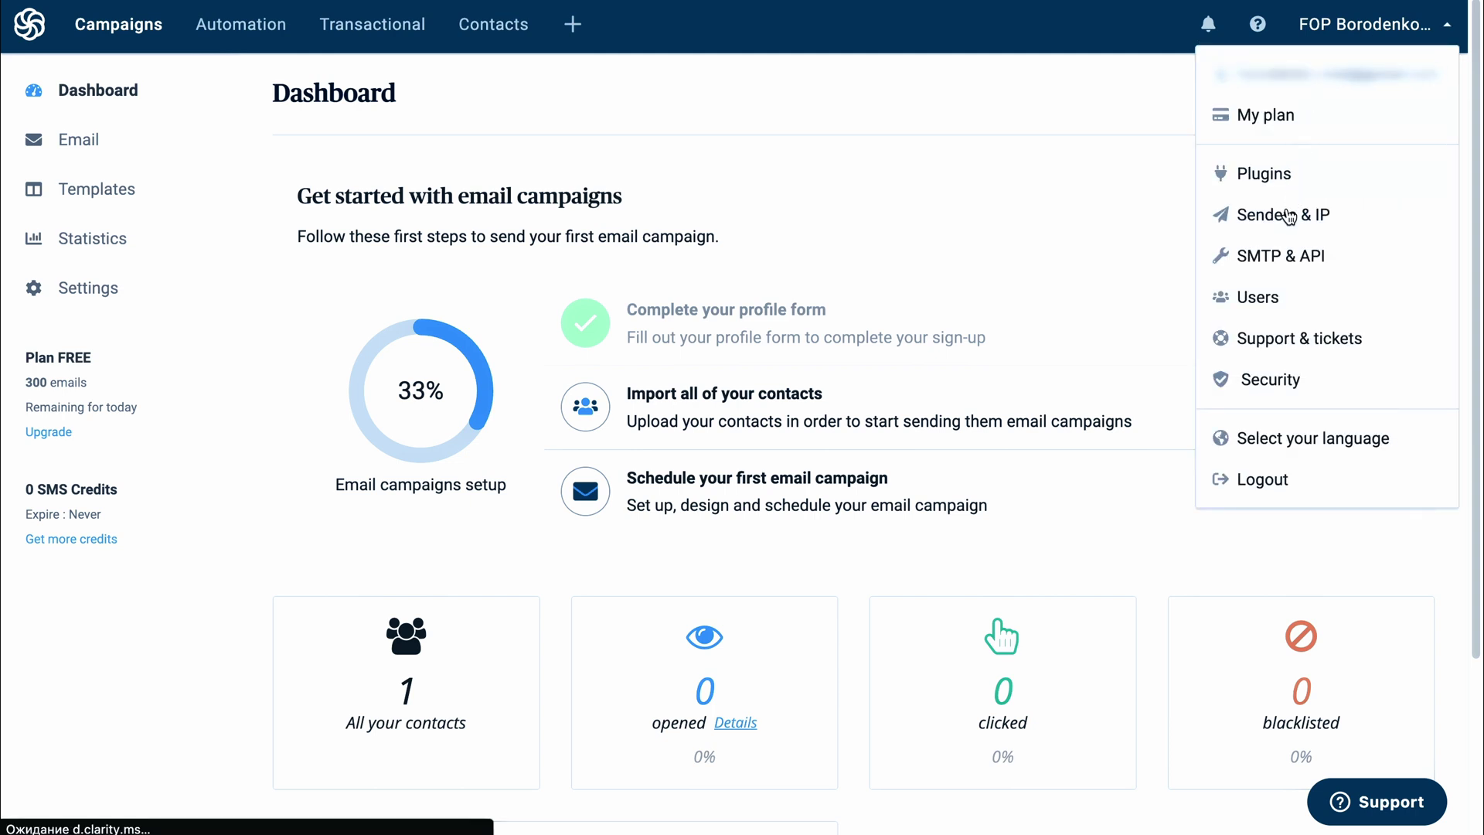
left_click(414, 176)
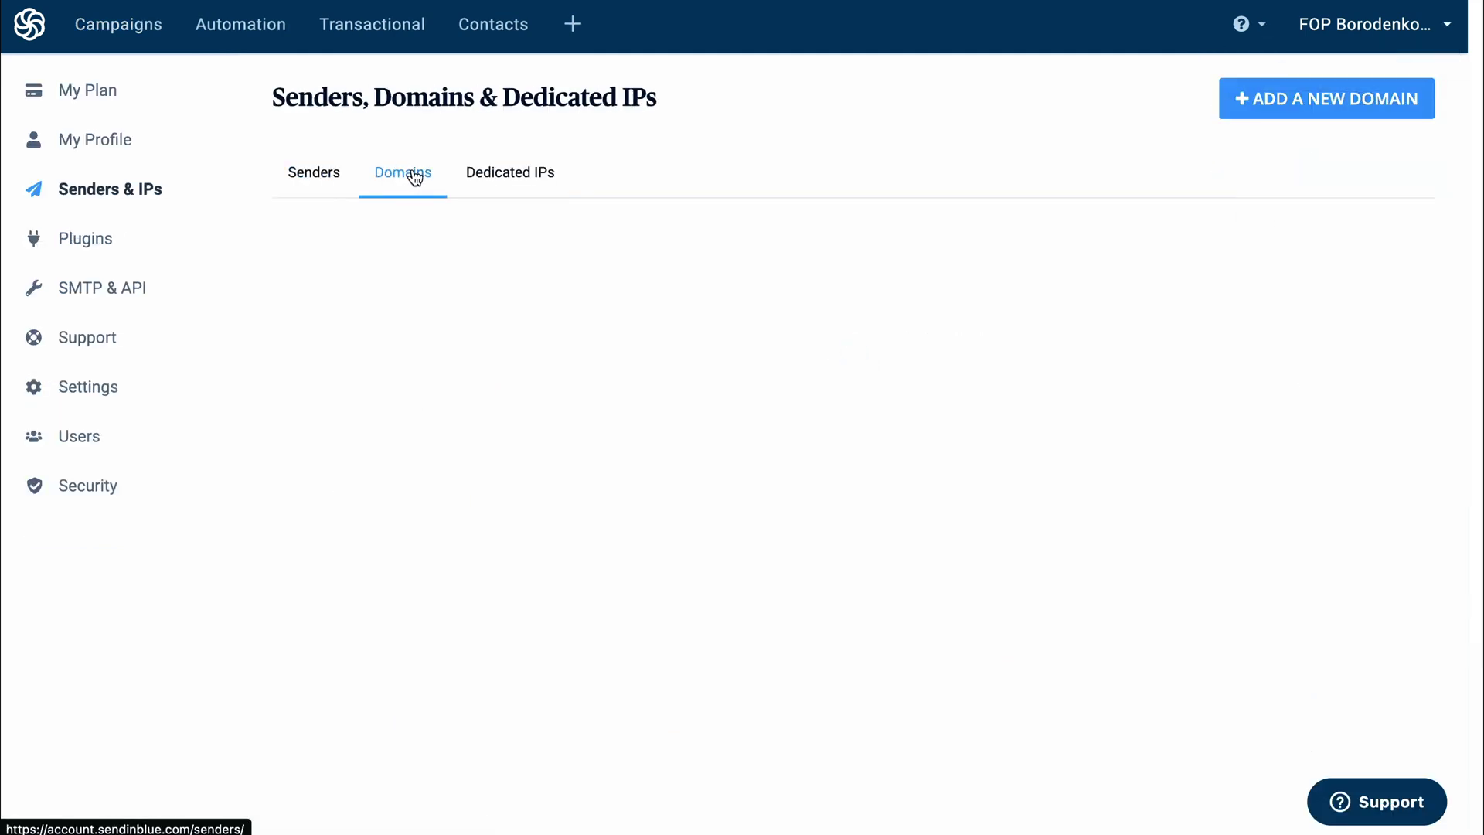
left_click(1261, 112)
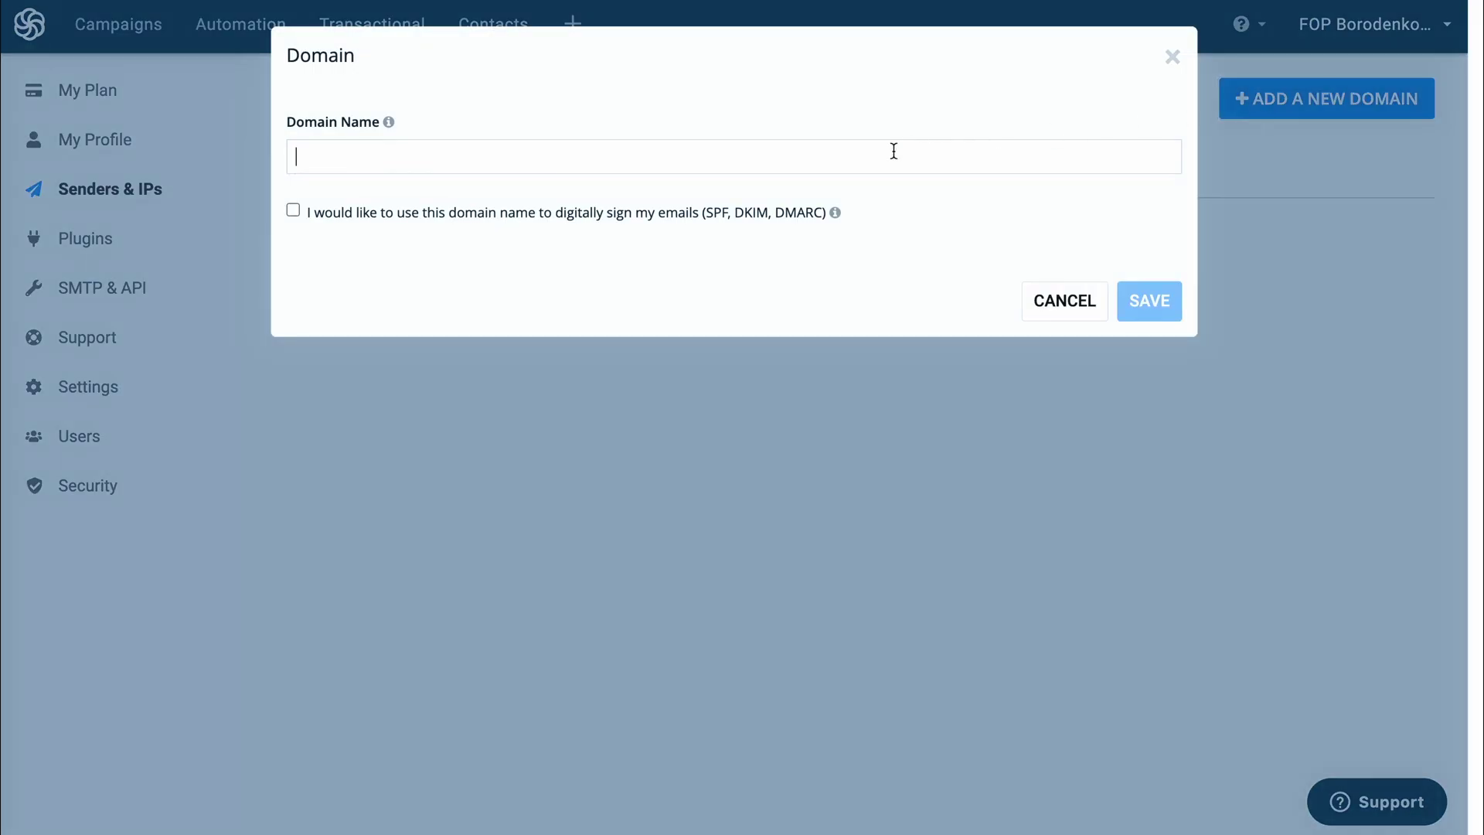
type("nickborodenko.com")
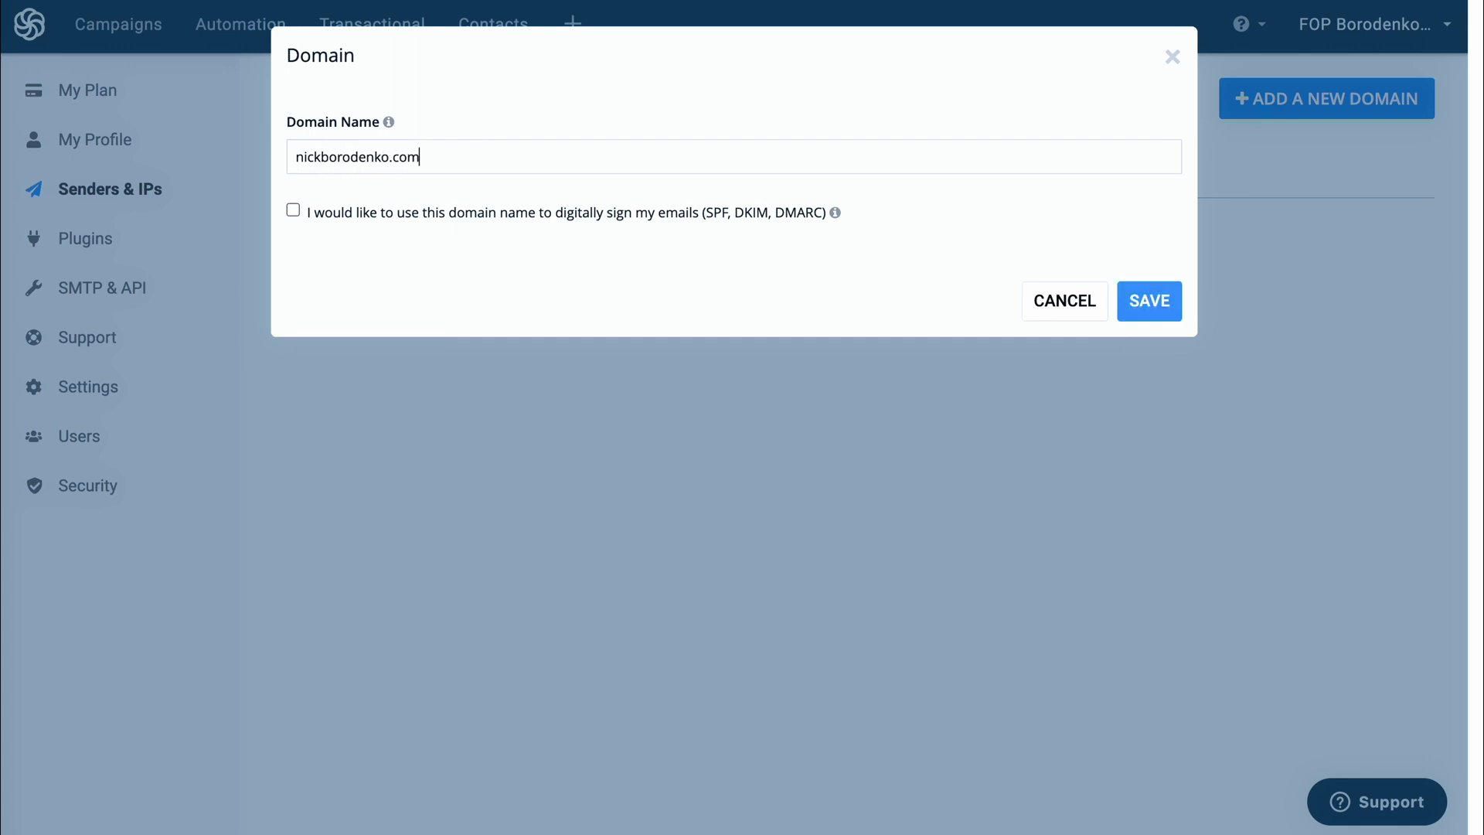
left_click(692, 218)
left_click(1145, 303)
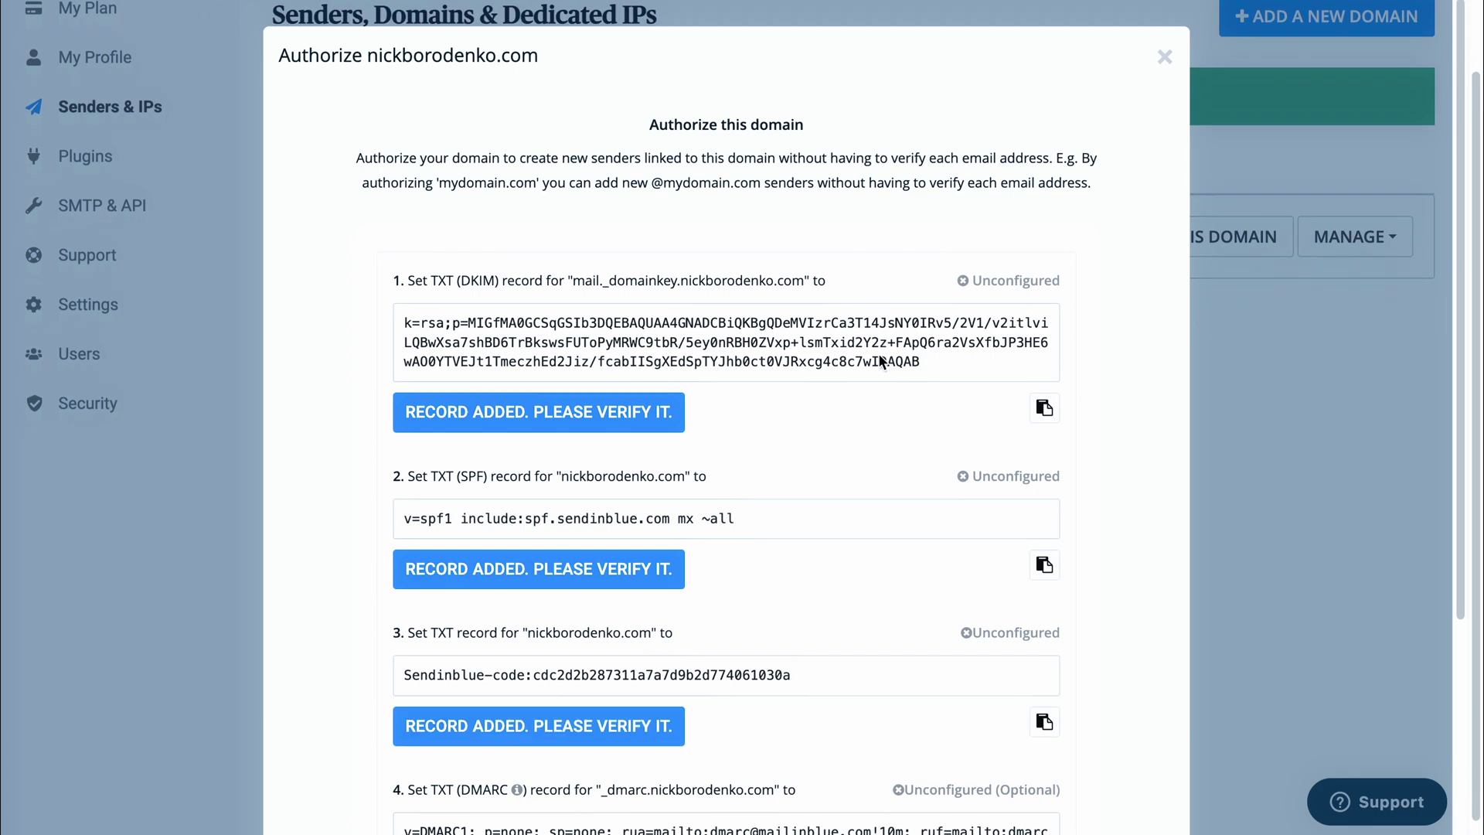
In Cloudflare, start a TXT DNS record for the site's domain with Sendinblue's DKIM value as its content.
scroll(851, 371, "down", 2)
scroll(832, 378, "down", 1)
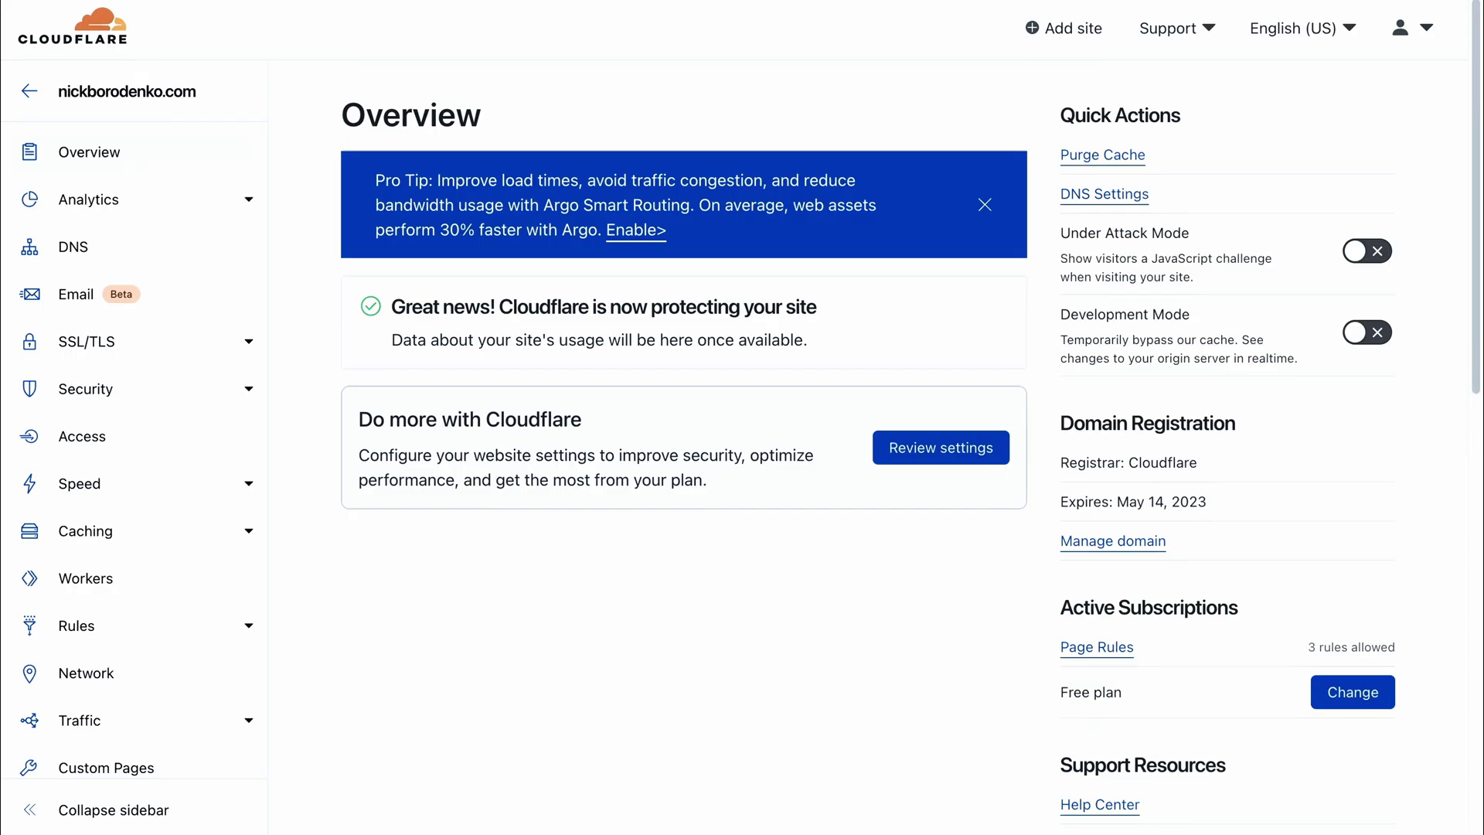
left_click(146, 245)
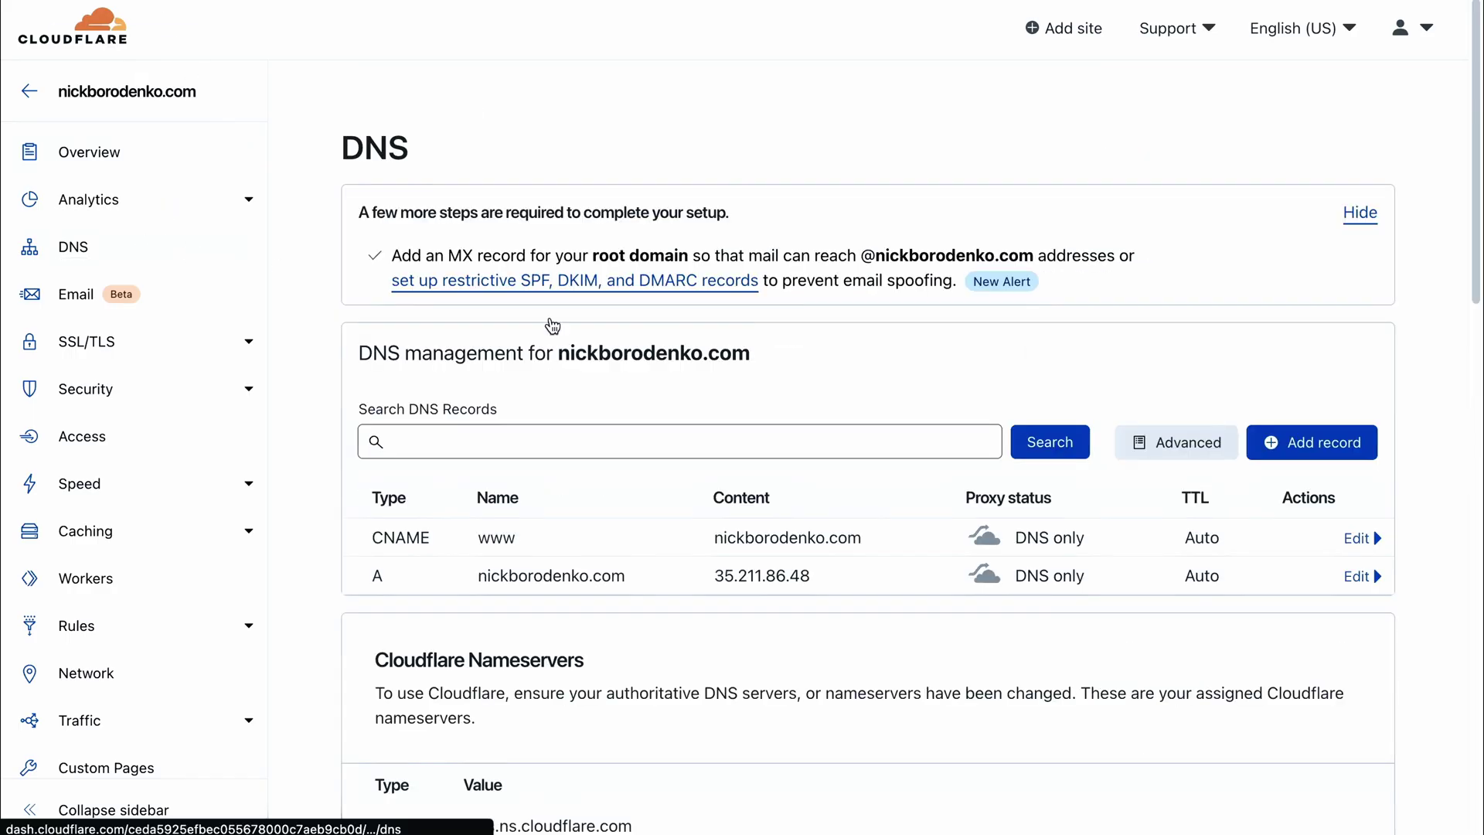
scroll(850, 310, "down", 2)
left_click(1274, 257)
left_click(386, 373)
scroll(394, 533, "down", 3)
scroll(395, 541, "down", 5)
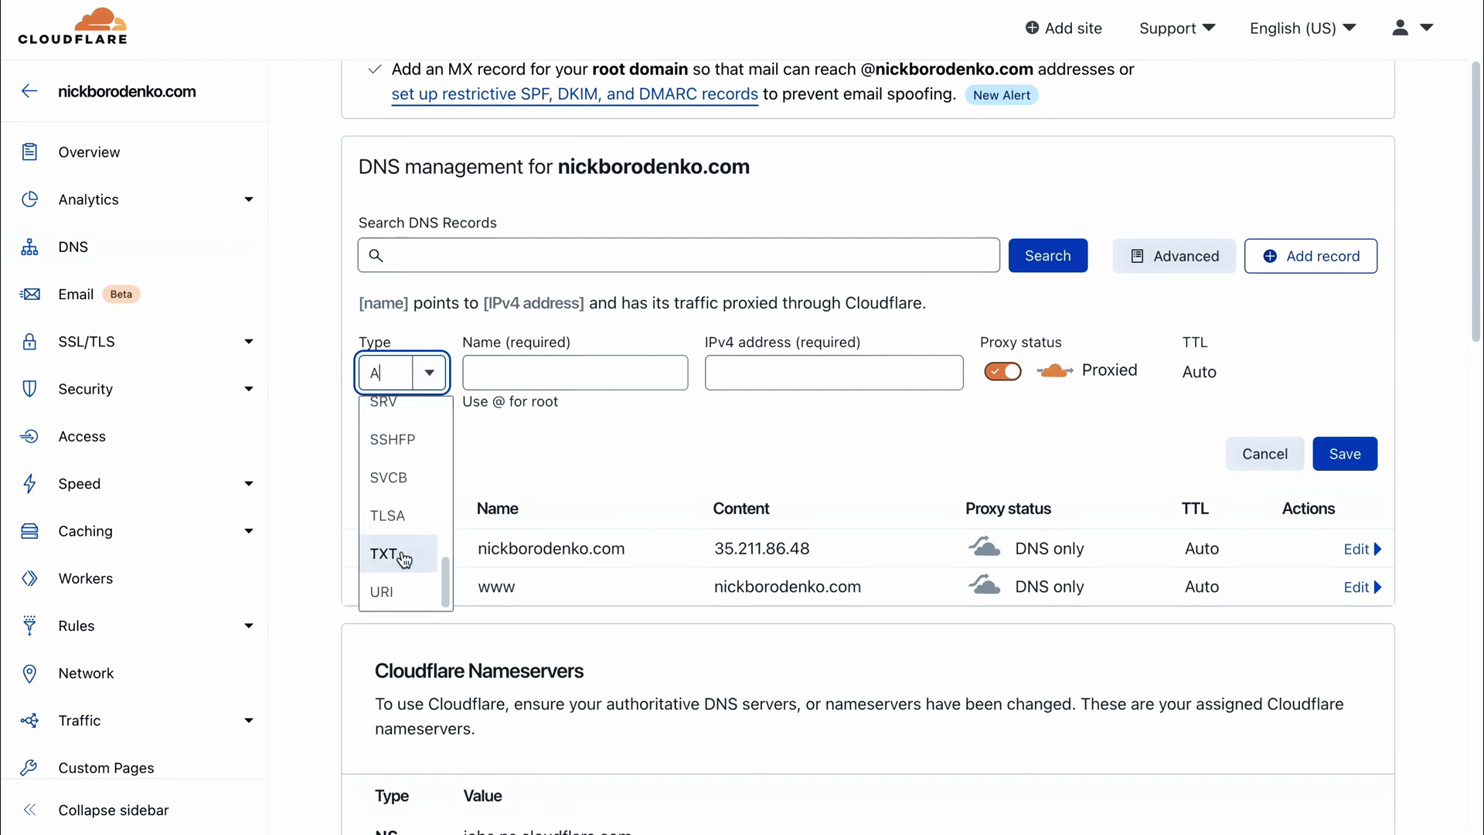
left_click(398, 555)
left_click(568, 467)
type("k=rsa;p=MIGfMA0GCSqGSIb3DQEBAQUAA4GNADCBiQKBgQDeMVIzrCa3T14JsNY0IRv5/2V1/v2itlviLQBwXsa7shBD6TrBkswsFUToPyMRWC9tbR/5ey0nRBH0ZVxp+IsmTxid2Y2z+FApQ6ra2VsXfbJP3HE6wAO0YTVEJt1TmeczhEd2Jiz/fcablISgXEdSpTYJhb0ct0VJRxcg4c8c7wIDAQAB")
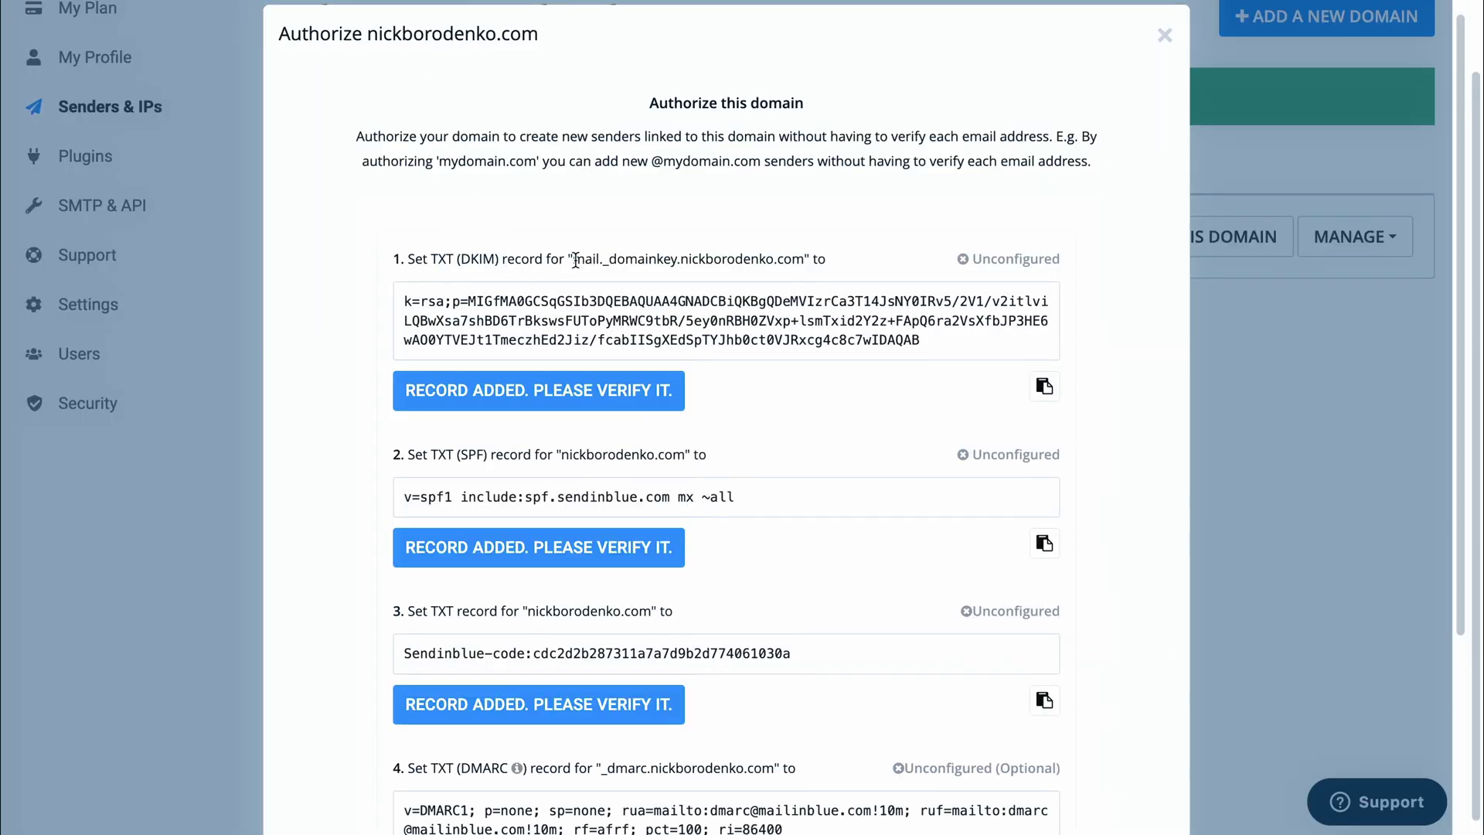
Copy the DKIM host part mail._domainkey from Sendinblue into the Cloudflare TXT record's name and save the record.
left_click_drag(576, 260, 684, 257)
key("super+c")
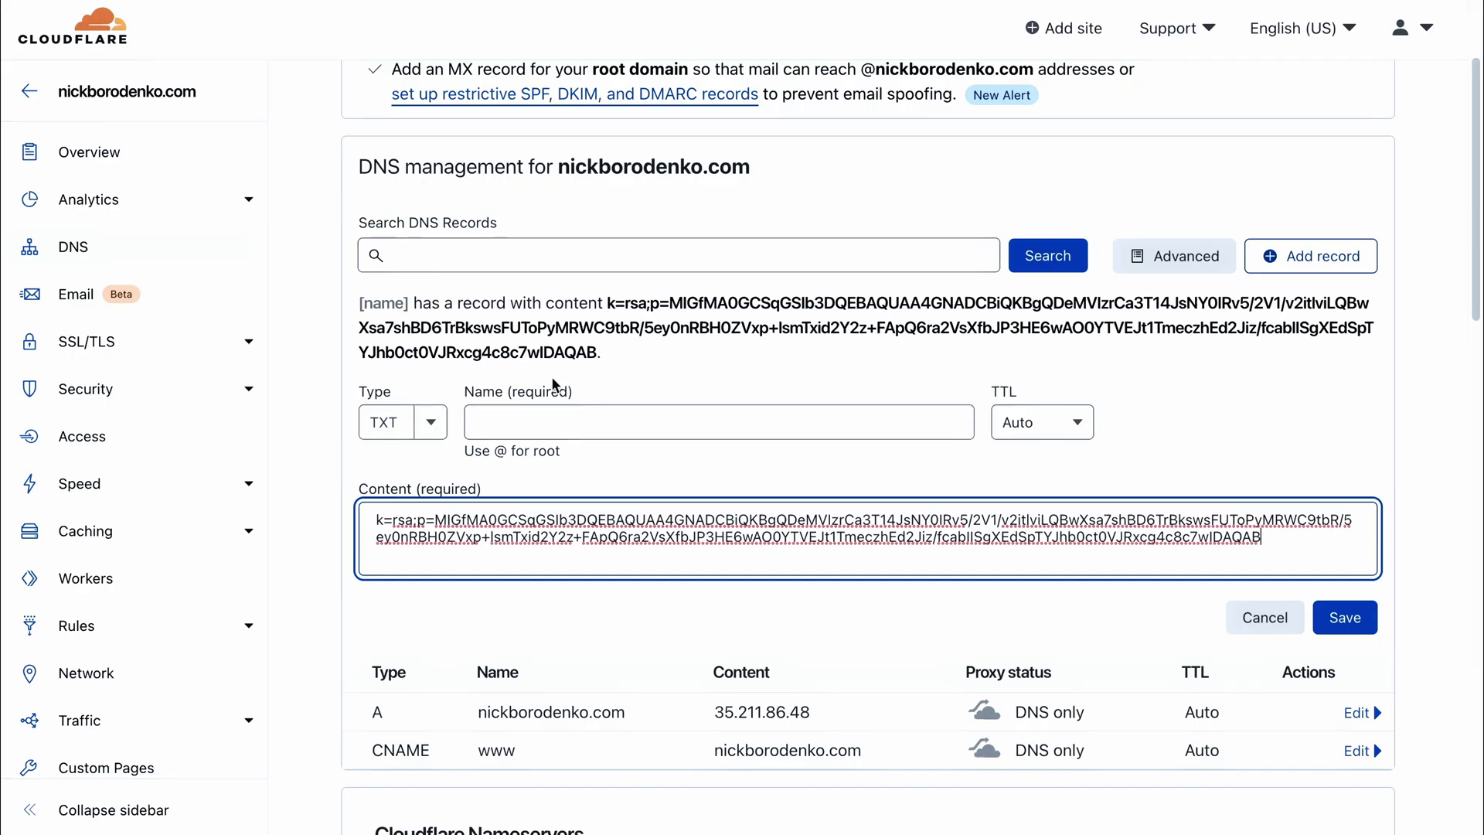
left_click(721, 421)
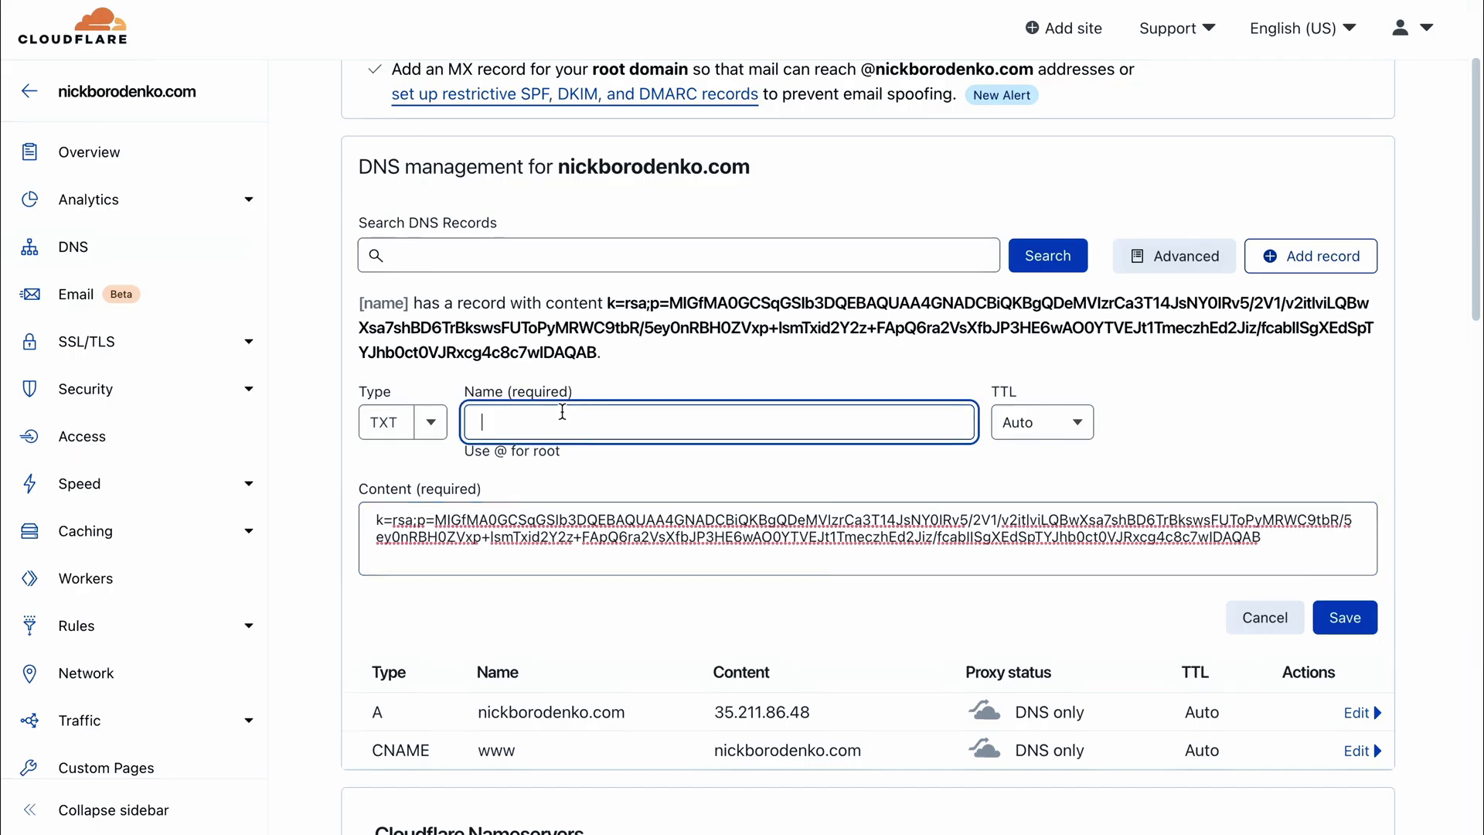
key("super+v")
left_click(781, 466)
left_click(735, 422)
key("BackSpace")
left_click(679, 382)
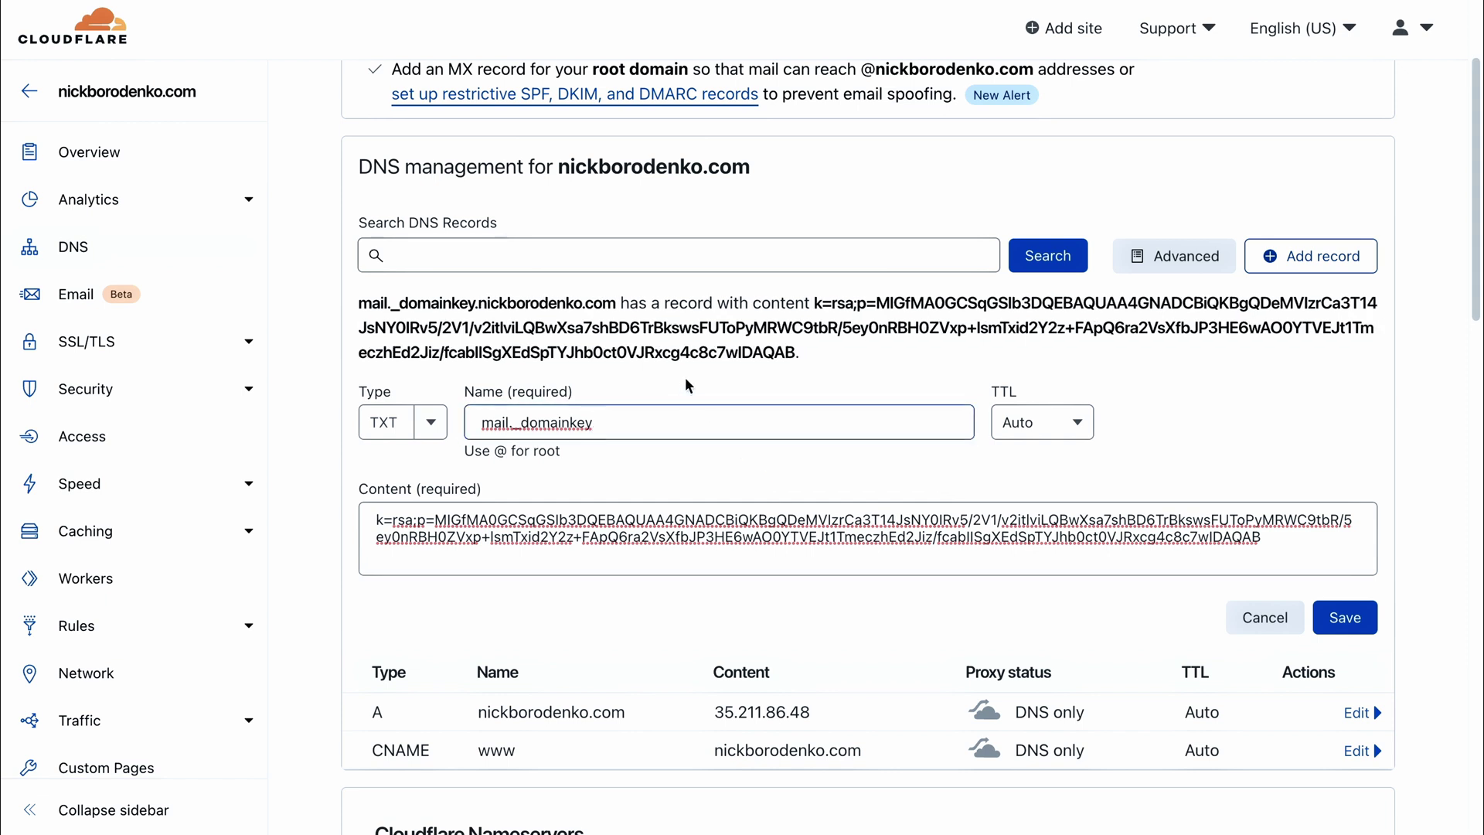
left_click(1346, 618)
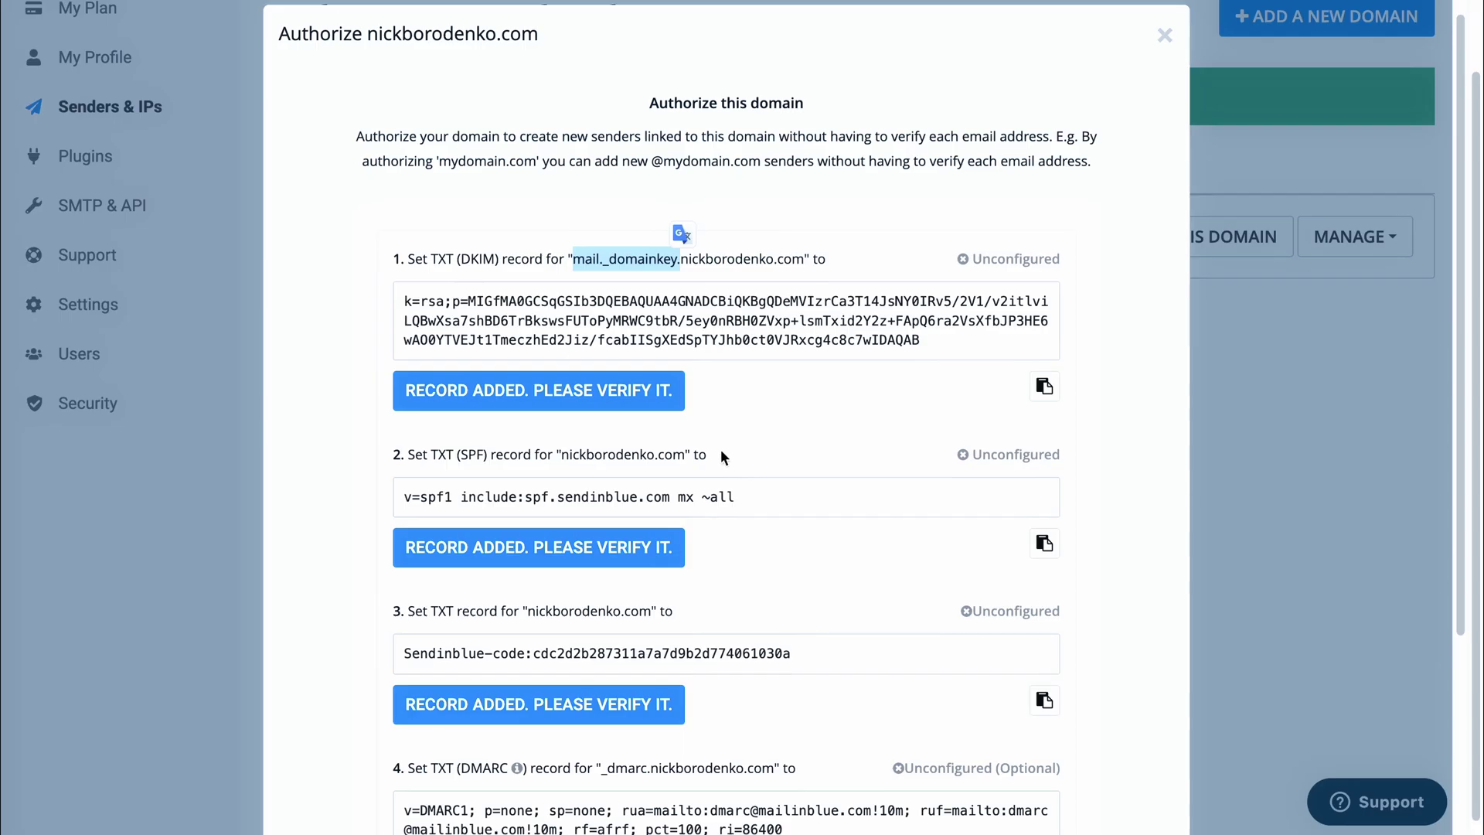
In Sendinblue, copy the SPF value and verify the domain's DKIM, SPF and Sendinblue-code TXT records.
scroll(723, 457, "down", 1)
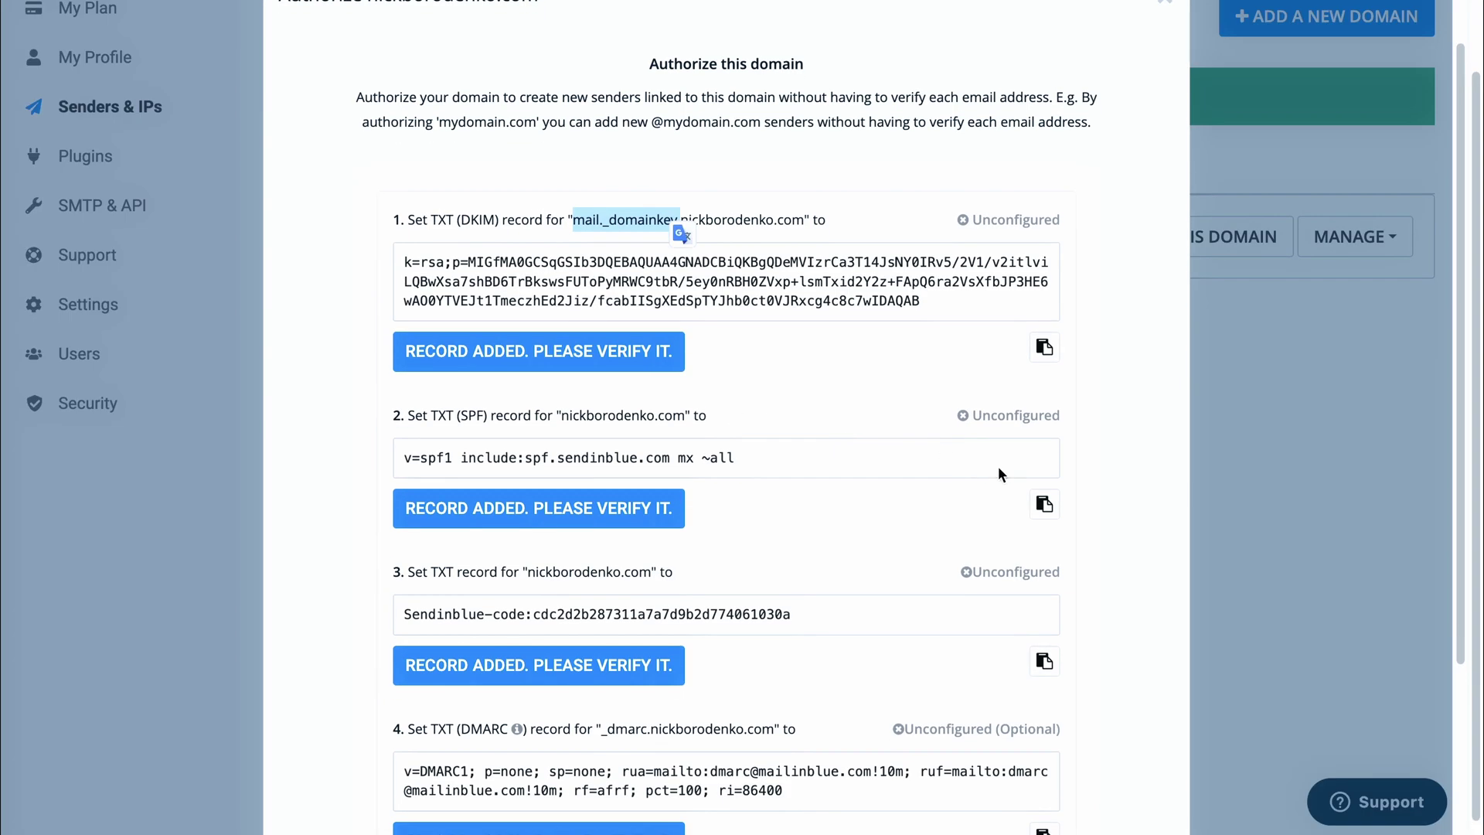
left_click(1044, 500)
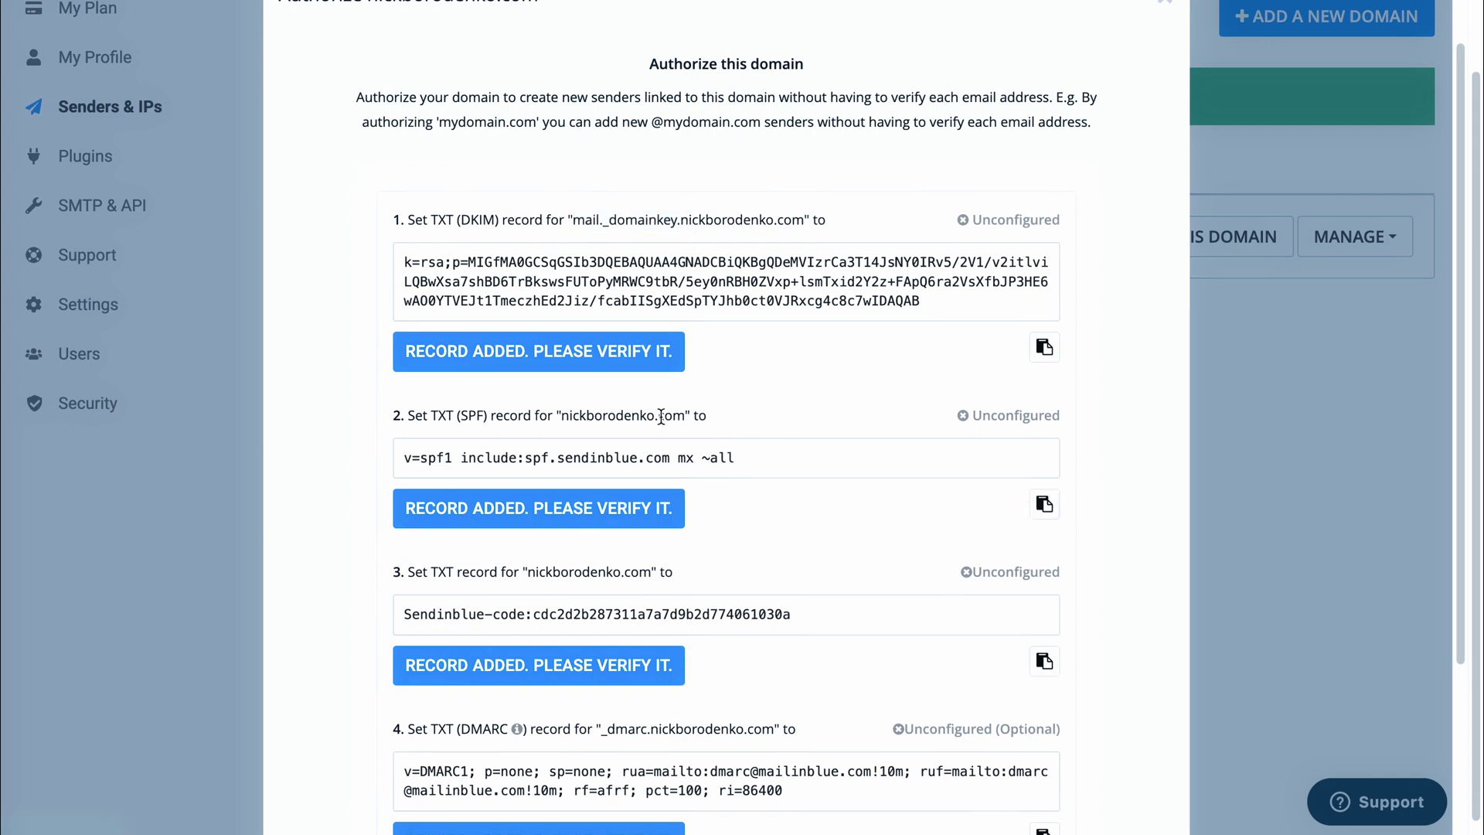
scroll(661, 417, "down", 1)
left_click(570, 309)
scroll(618, 371, "down", 1)
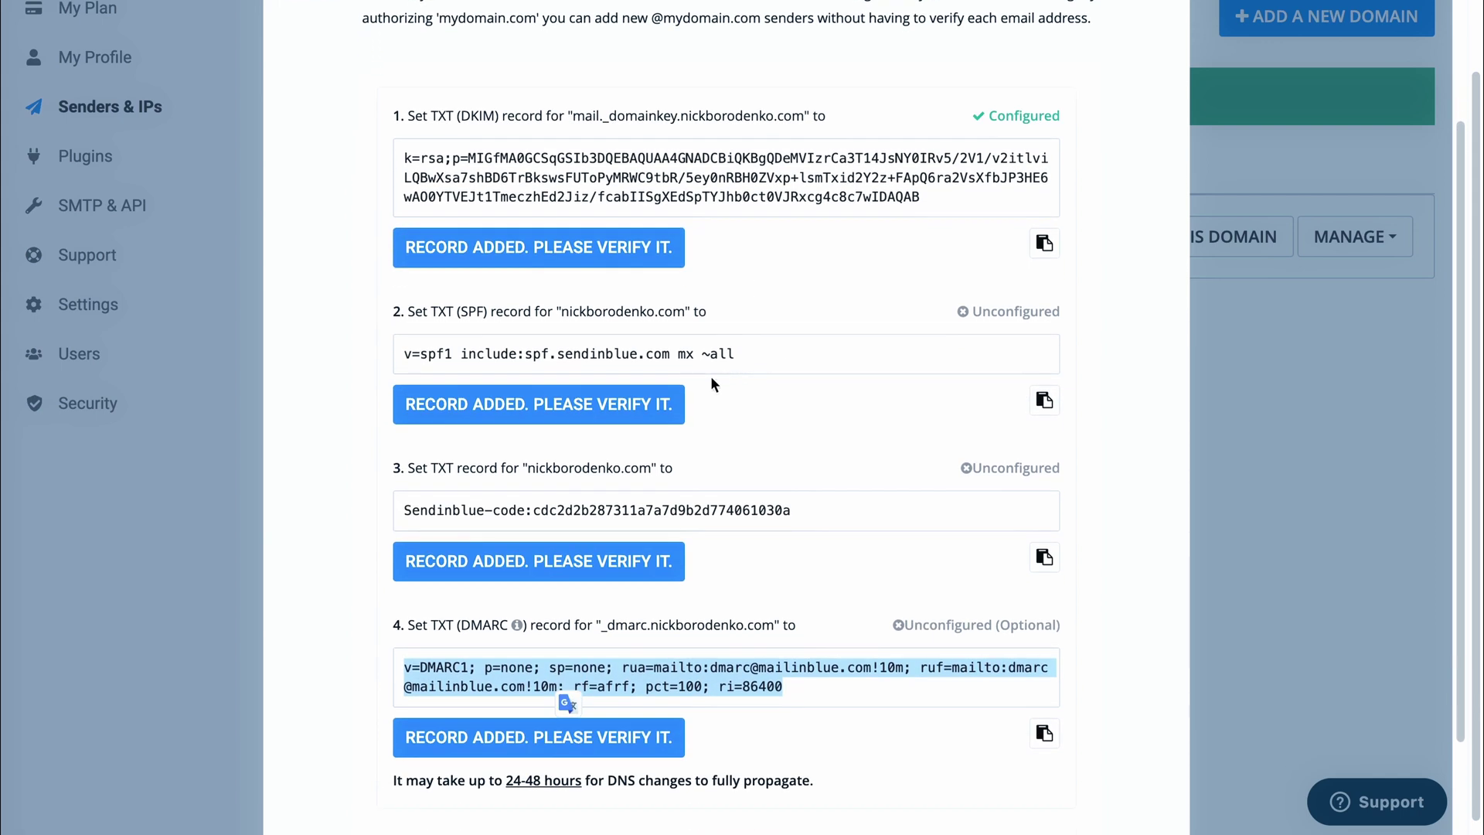
left_click(641, 421)
scroll(734, 422, "down", 2)
left_click(665, 434)
left_click(786, 448)
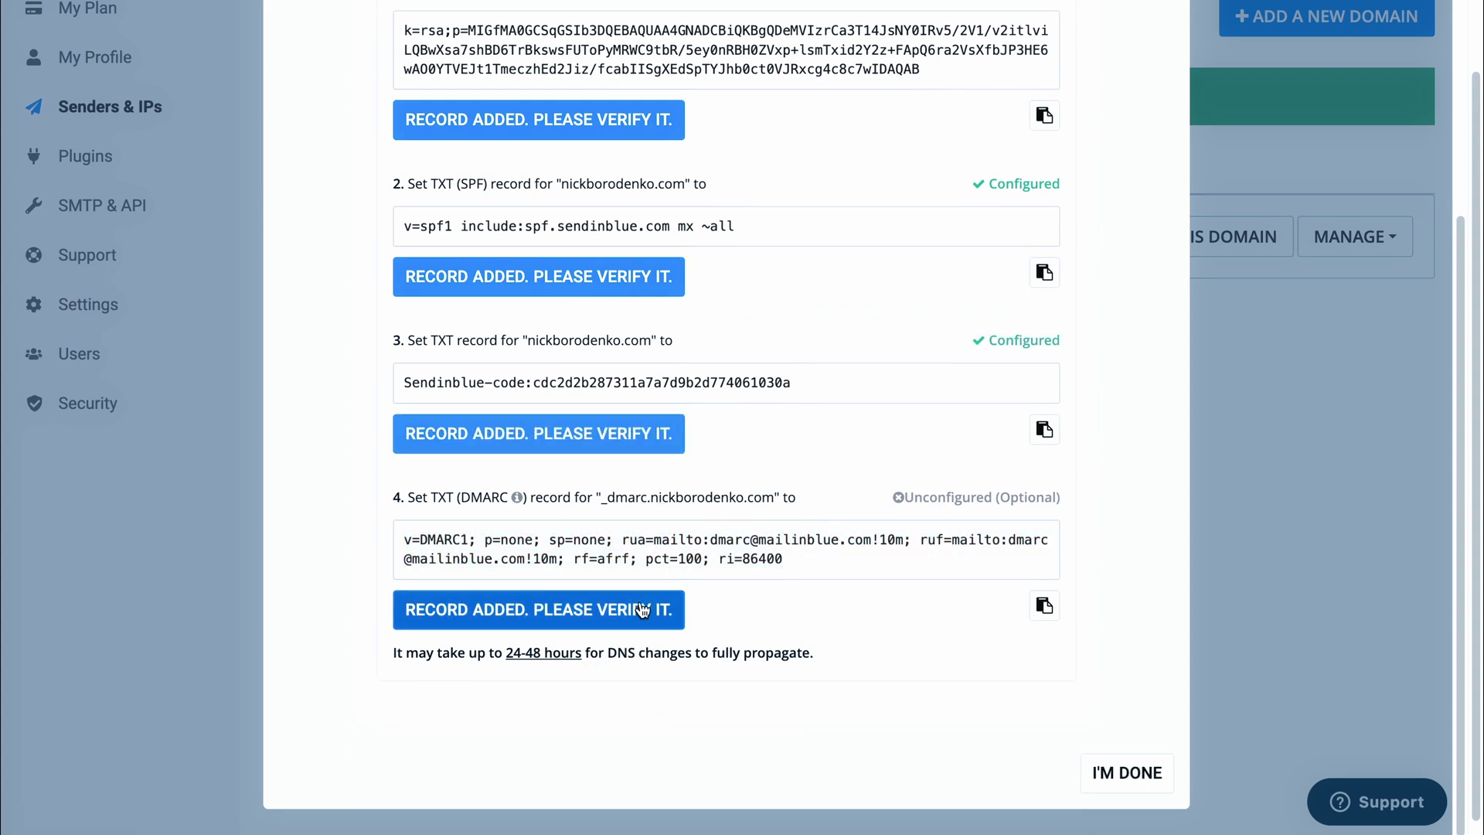
Try to verify the optional DMARC record and finish the domain authorization.
scroll(742, 584, "down", 1)
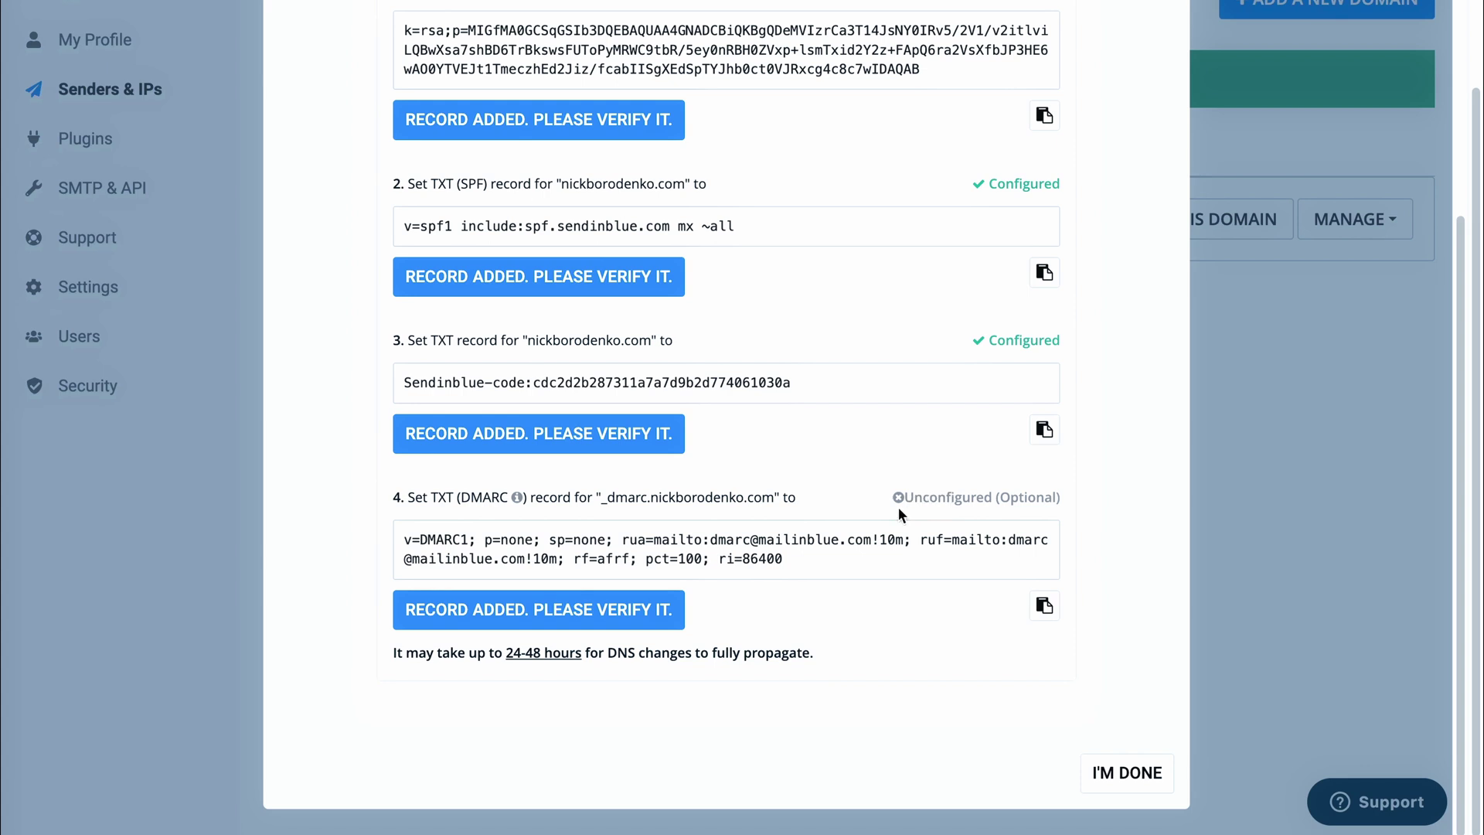
left_click(643, 615)
left_click(1118, 768)
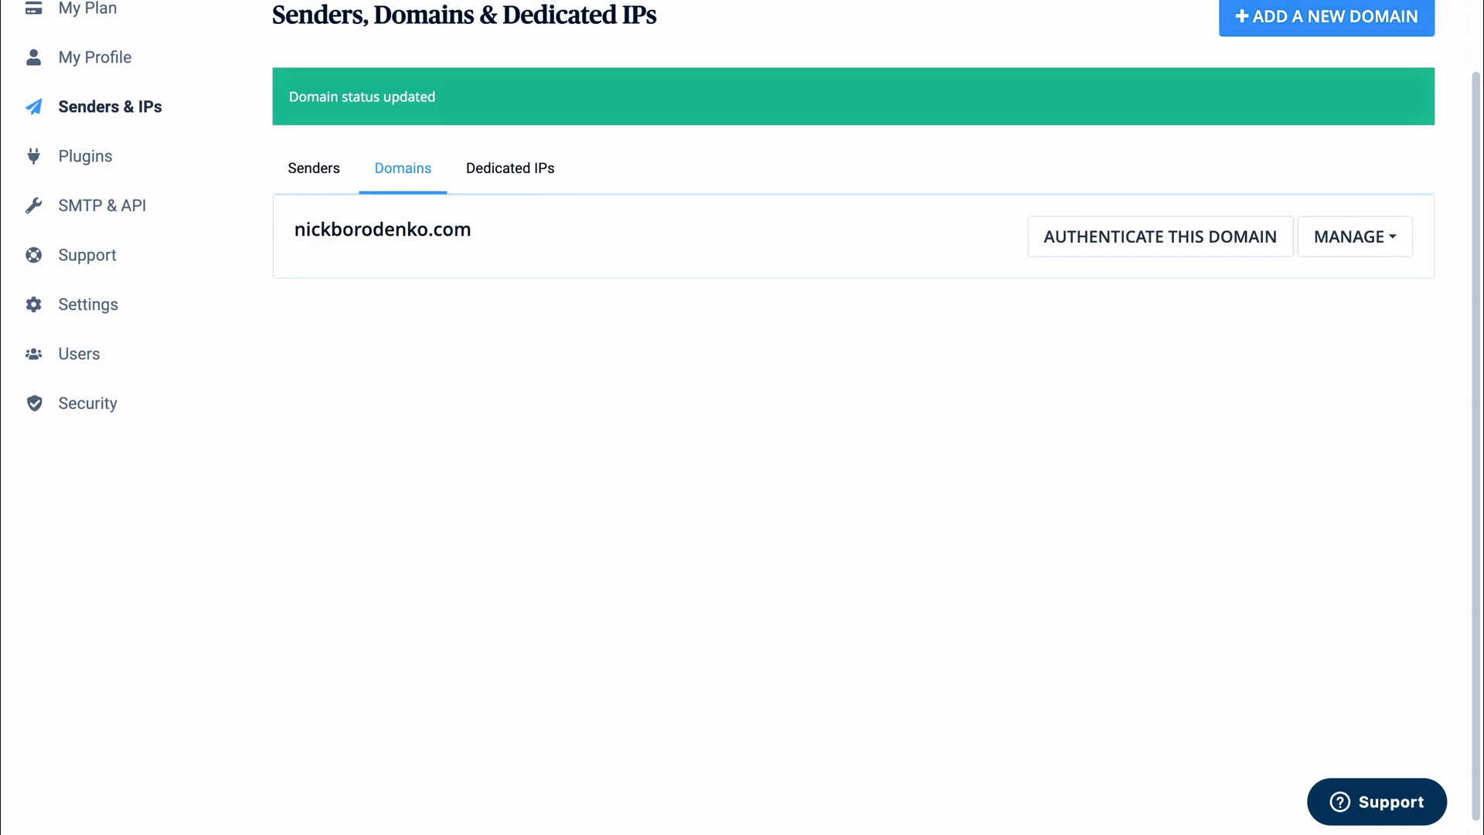
Reopen the domain's authentication, verify the Sendinblue-code TXT and DMARC records, and finish the authorization.
left_click(1126, 246)
scroll(727, 417, "down", 4)
left_click(632, 429)
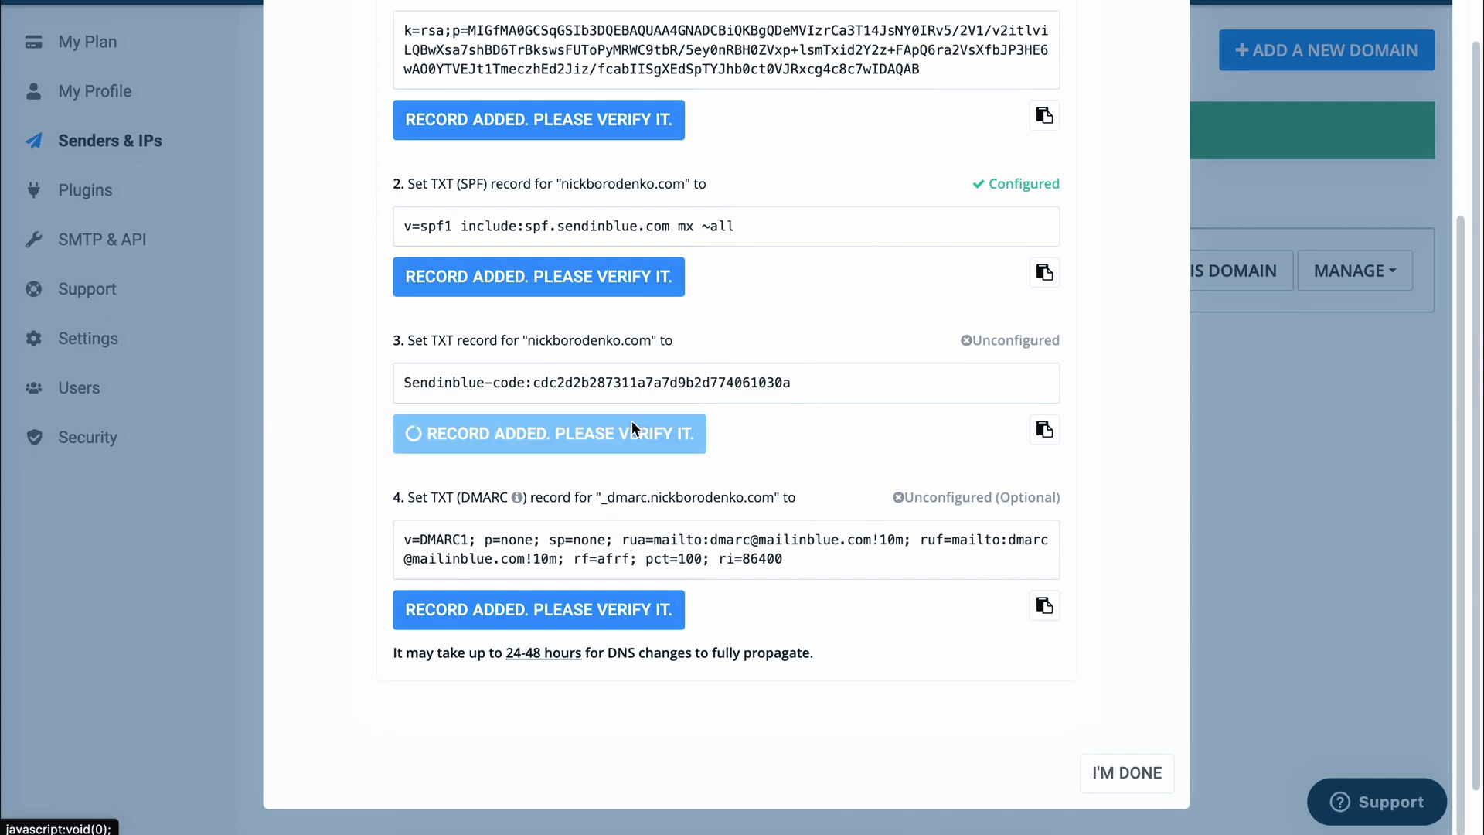
left_click(605, 611)
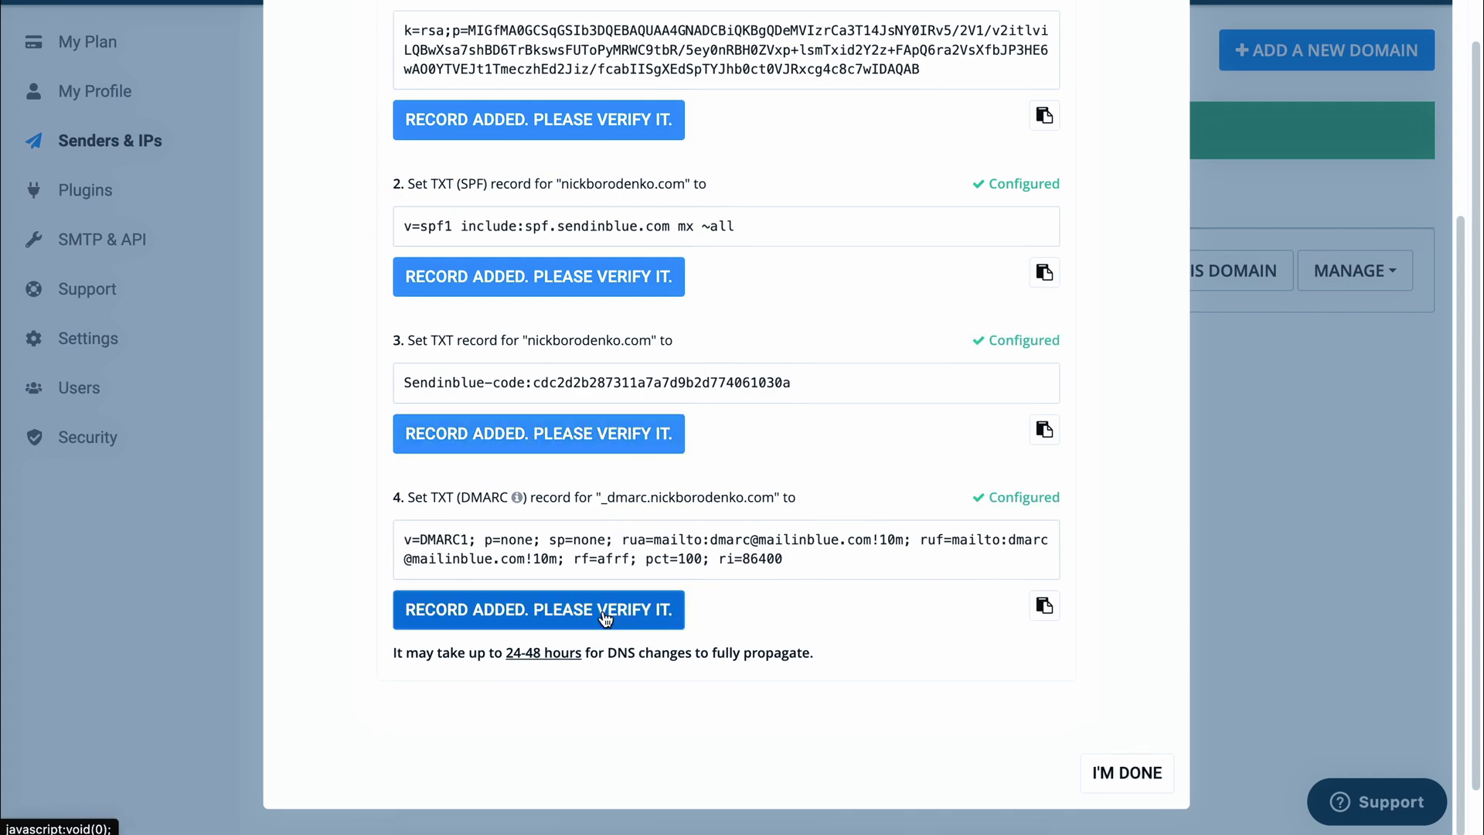
scroll(1023, 613, "up", 4)
scroll(1022, 614, "down", 4)
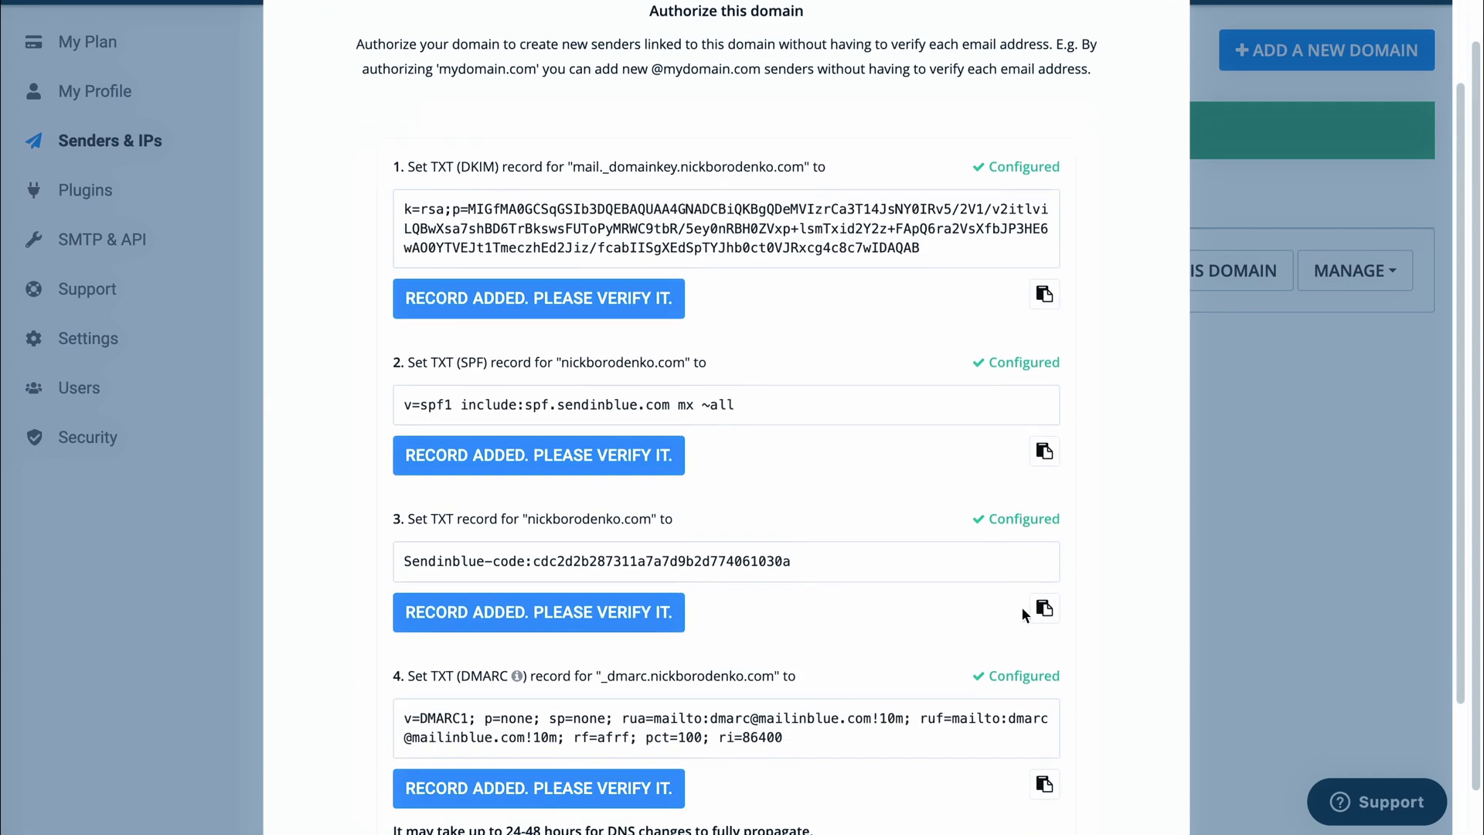
left_click(1133, 797)
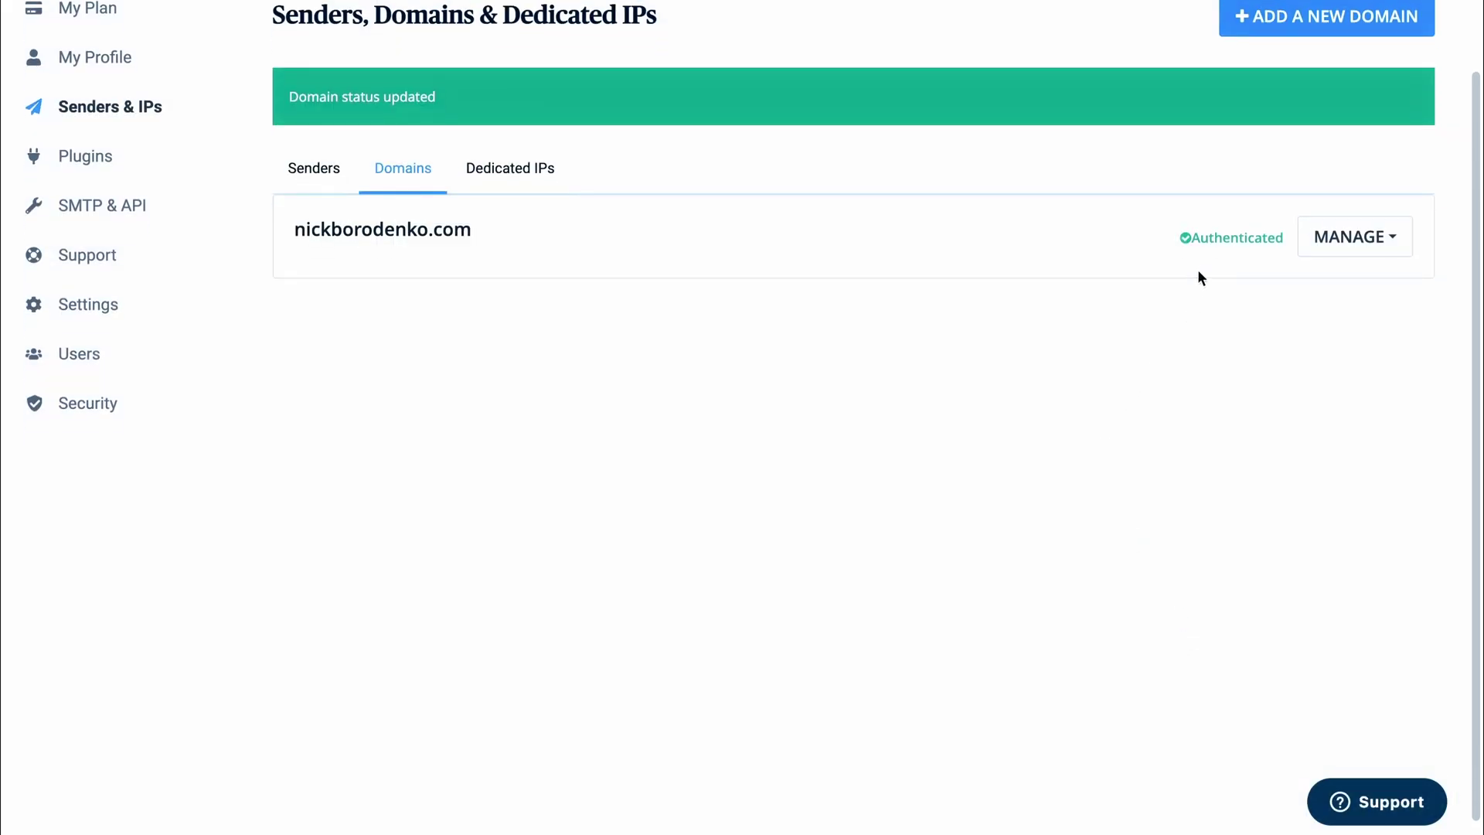
In the account's SMTP settings, generate a new SMTP key named Cyberpanel, copy its value and close the key dialog.
triple_click(1171, 236)
left_click(1218, 241)
left_click(132, 295)
left_click(397, 172)
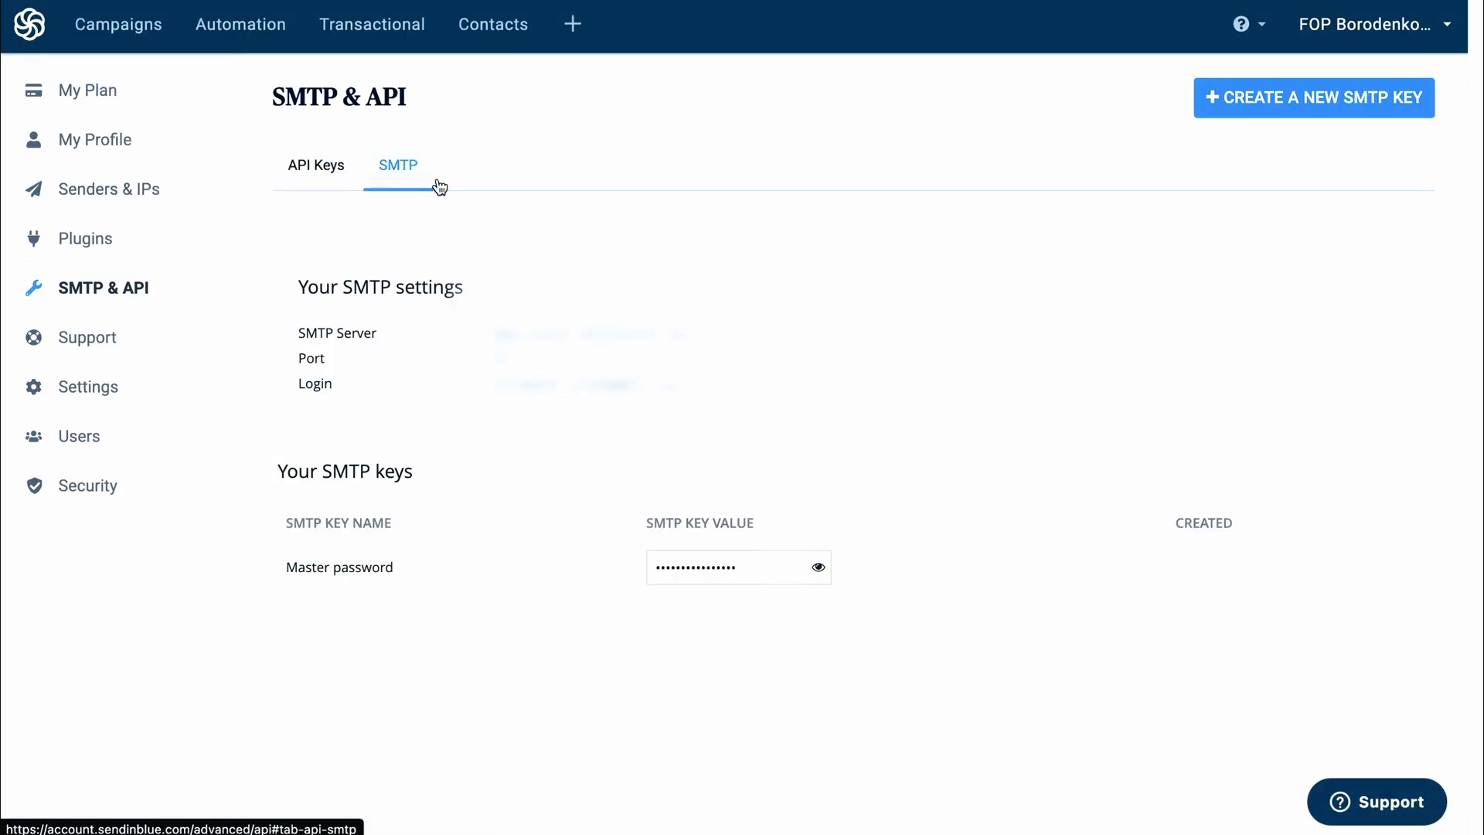
left_click(1267, 101)
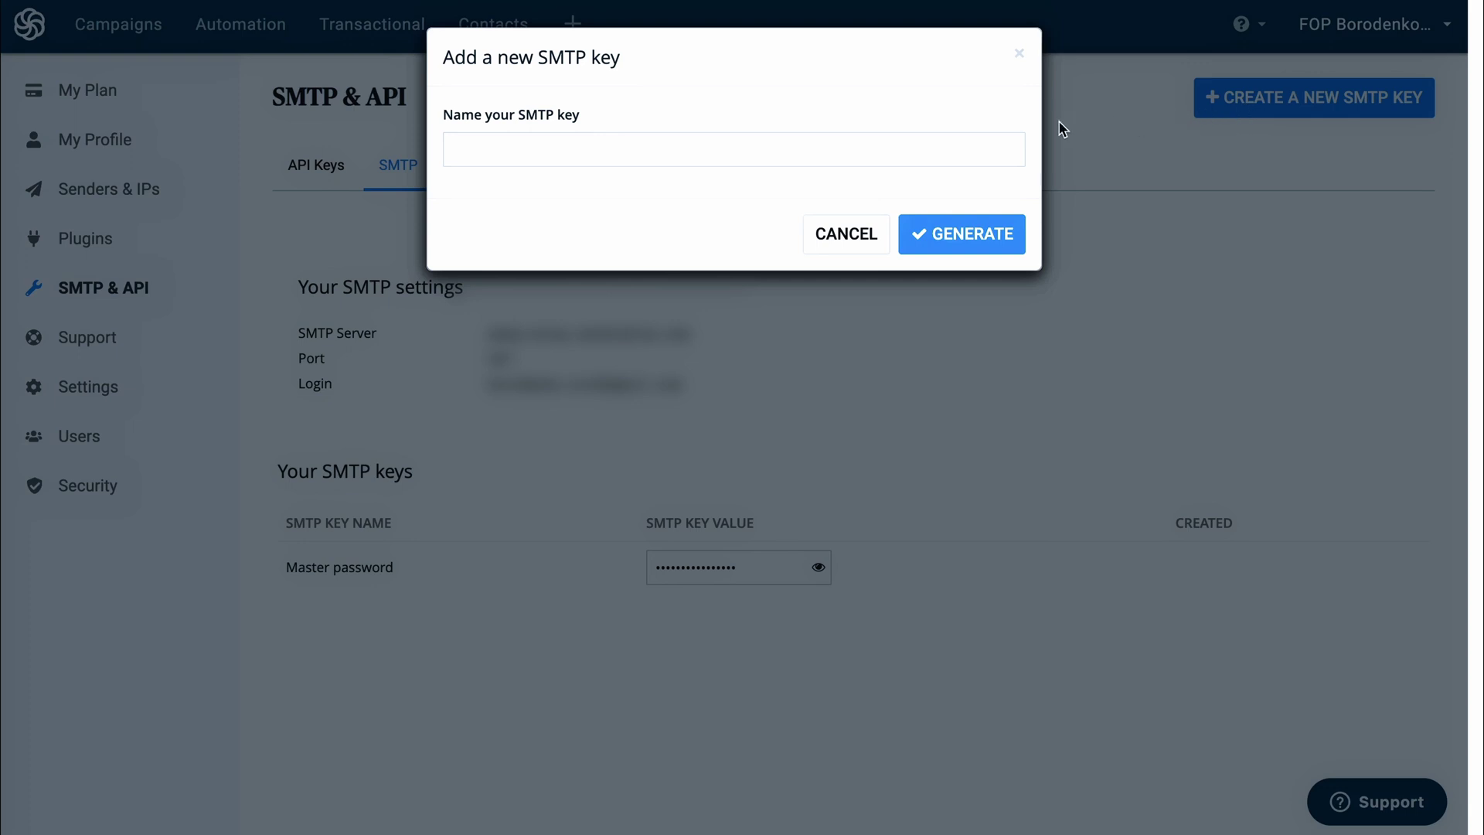
left_click(803, 154)
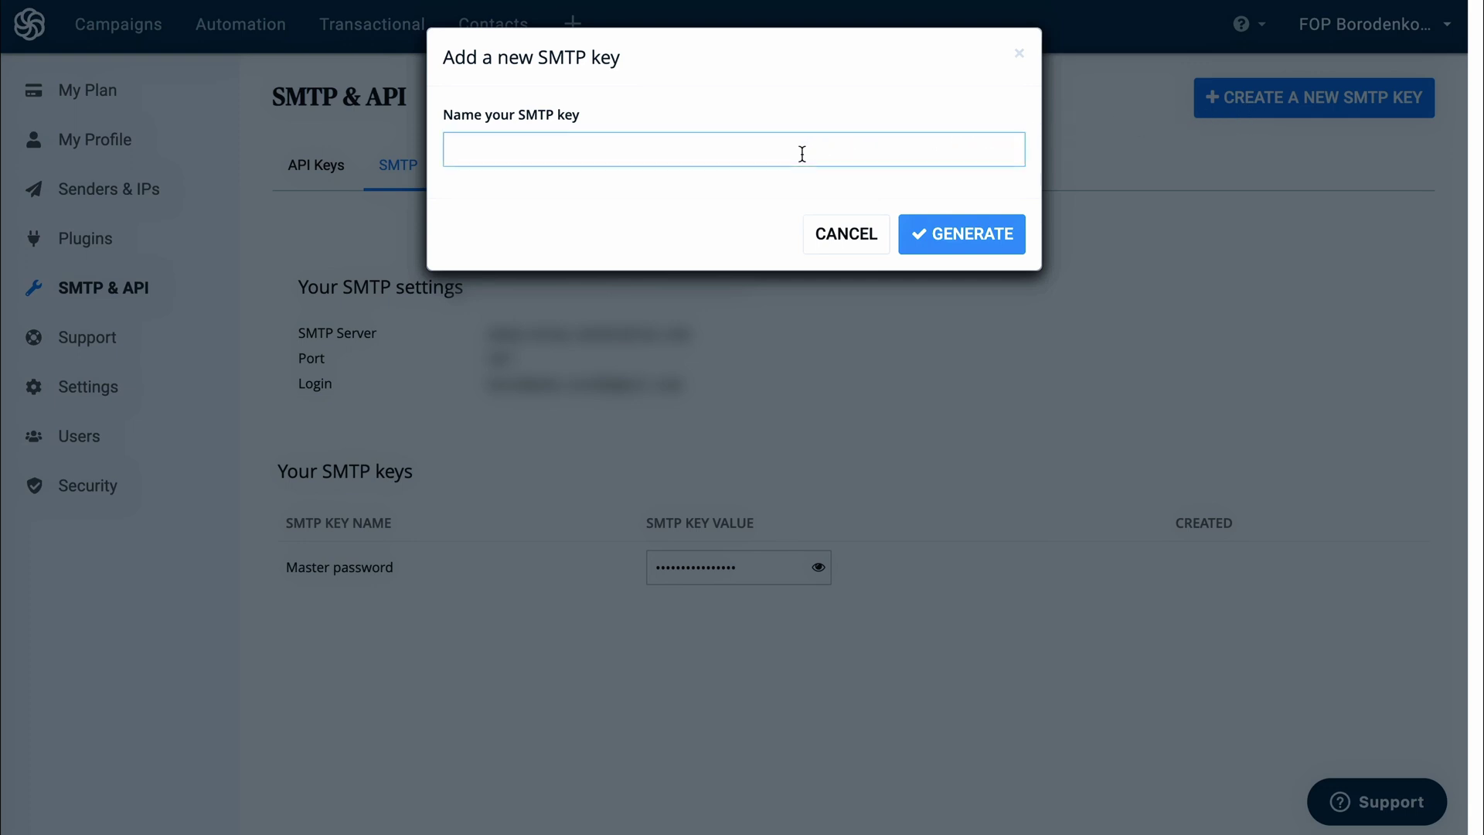
type("cyberpanel")
left_click(990, 238)
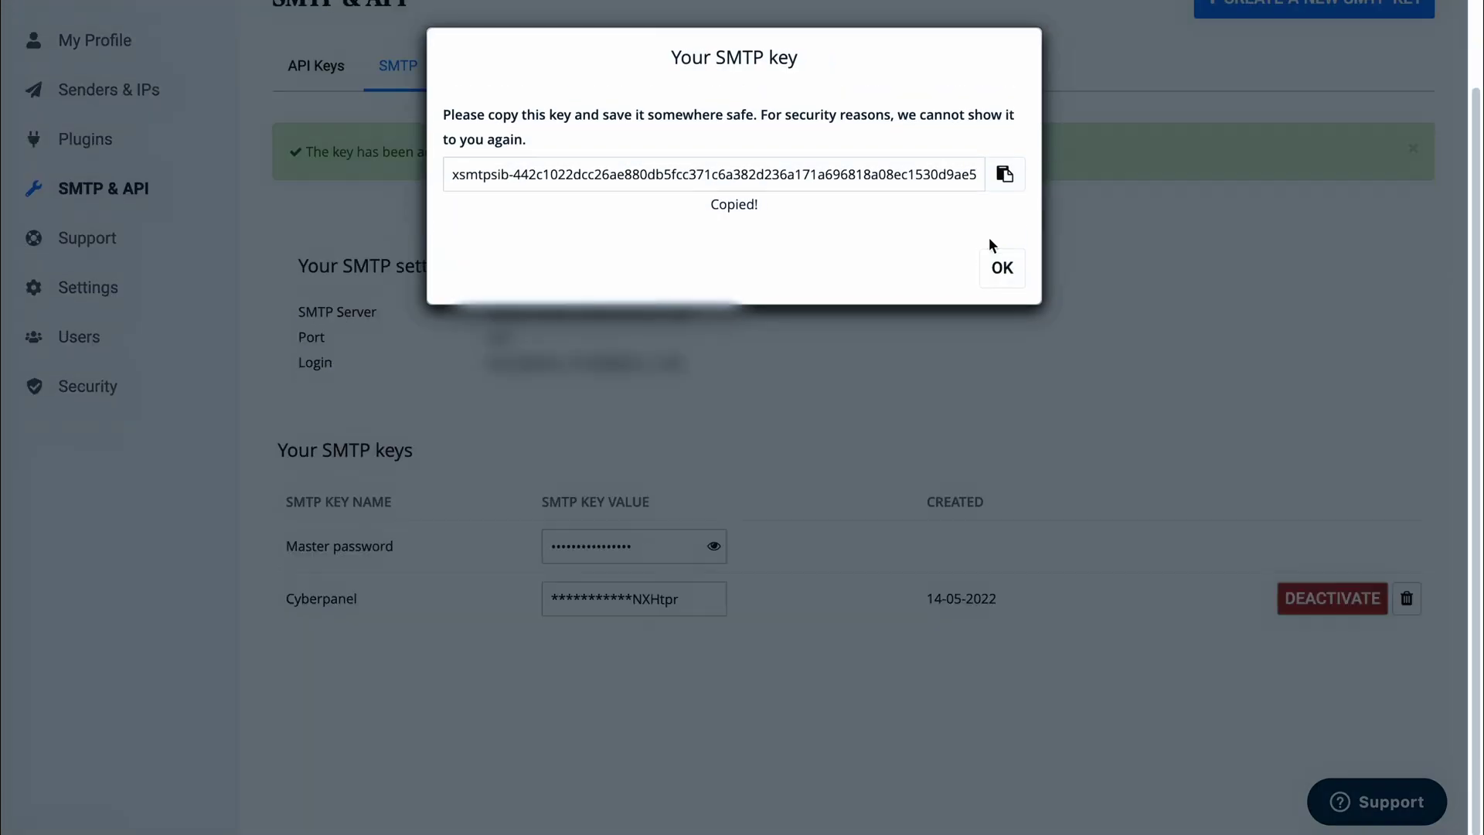
left_click(1005, 176)
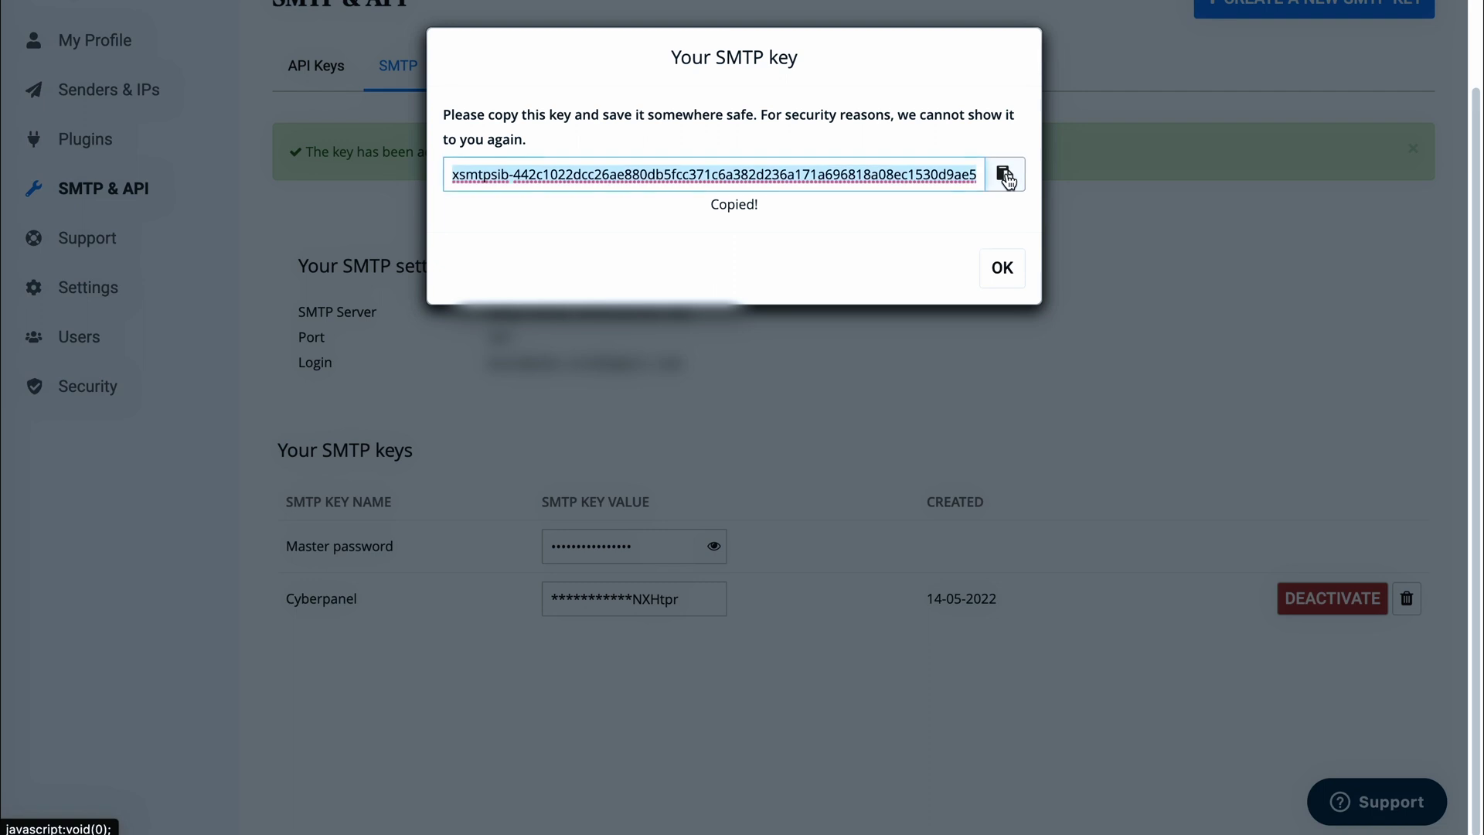
left_click(999, 270)
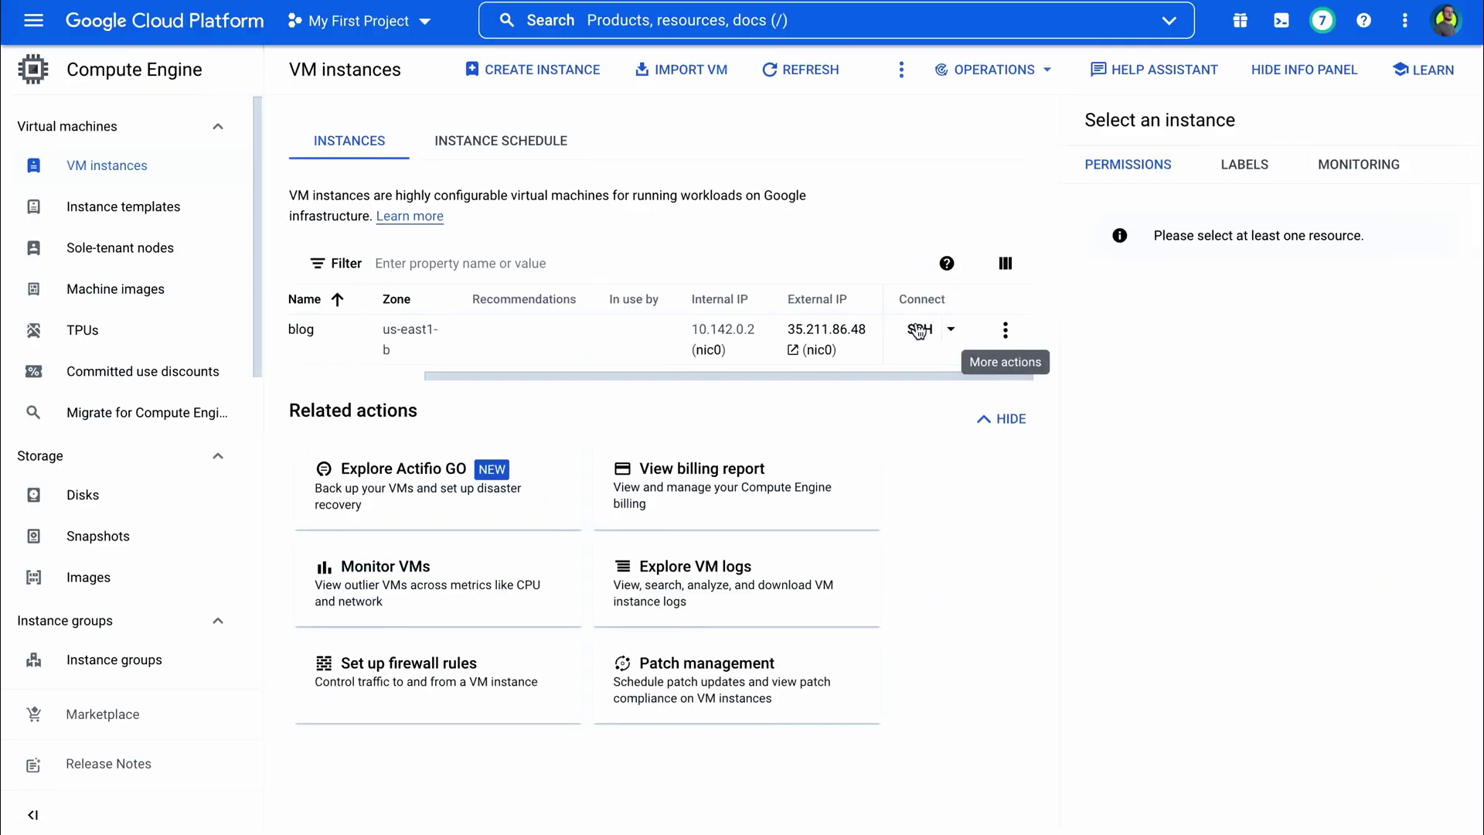
Switch to Google Cloud Platform, connect to the blog VM over SSH and open a root shell with sudo su -.
left_click(919, 329)
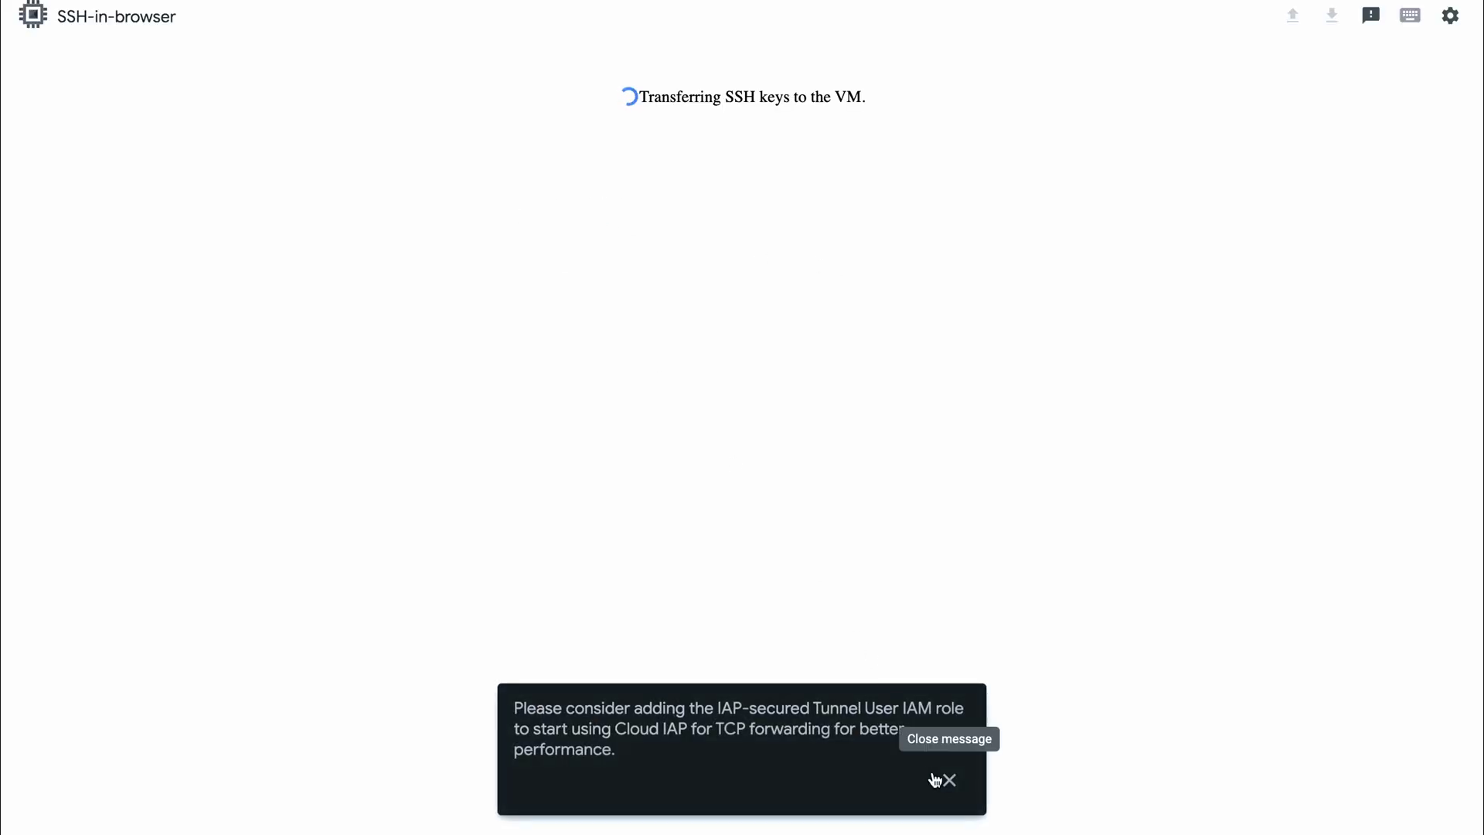
left_click(937, 779)
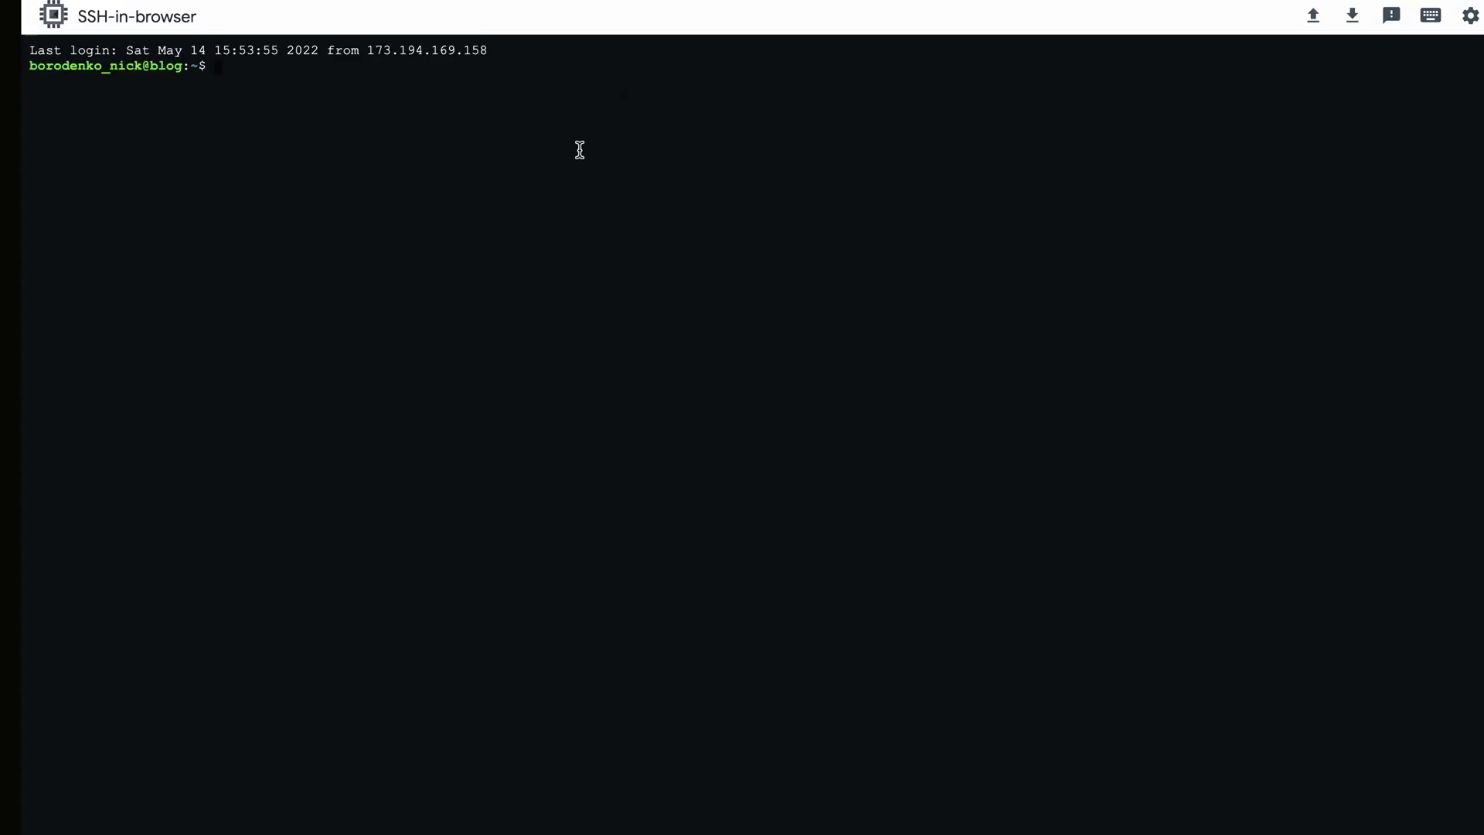
type("sudo su -")
key("Return")
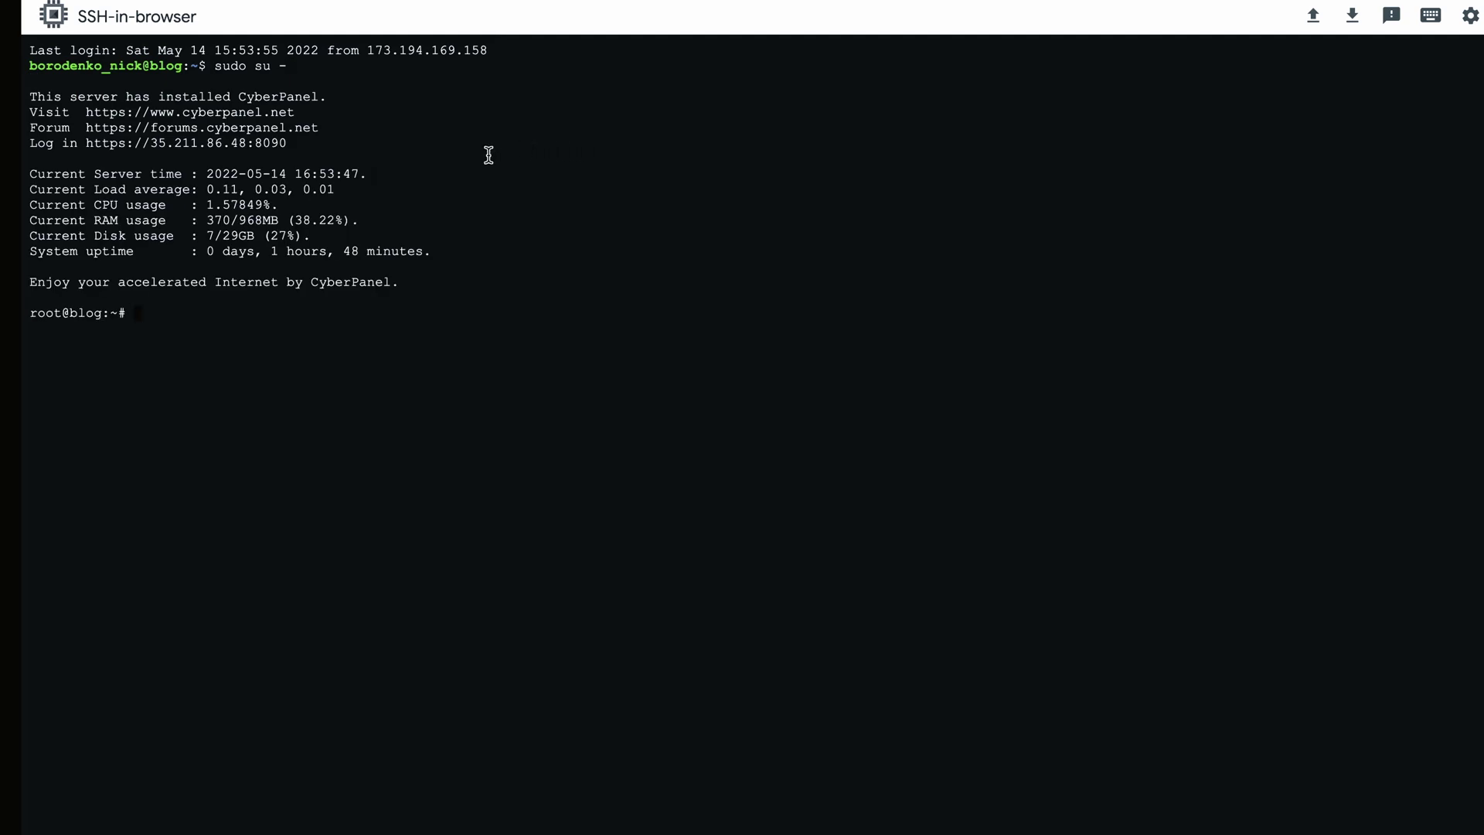
In nano, append relayhost [smtp-relay.sendinblue.com]:587, TLS, SASL authentication, noanonymous, hash:/etc/postfix/sasl_passwd and CAfile /etc/ssl/certs/ca-certificates.crt to /etc/postfix/main.cf, and save.
type("nano /etc/postfix/main.cf")
key("Return")
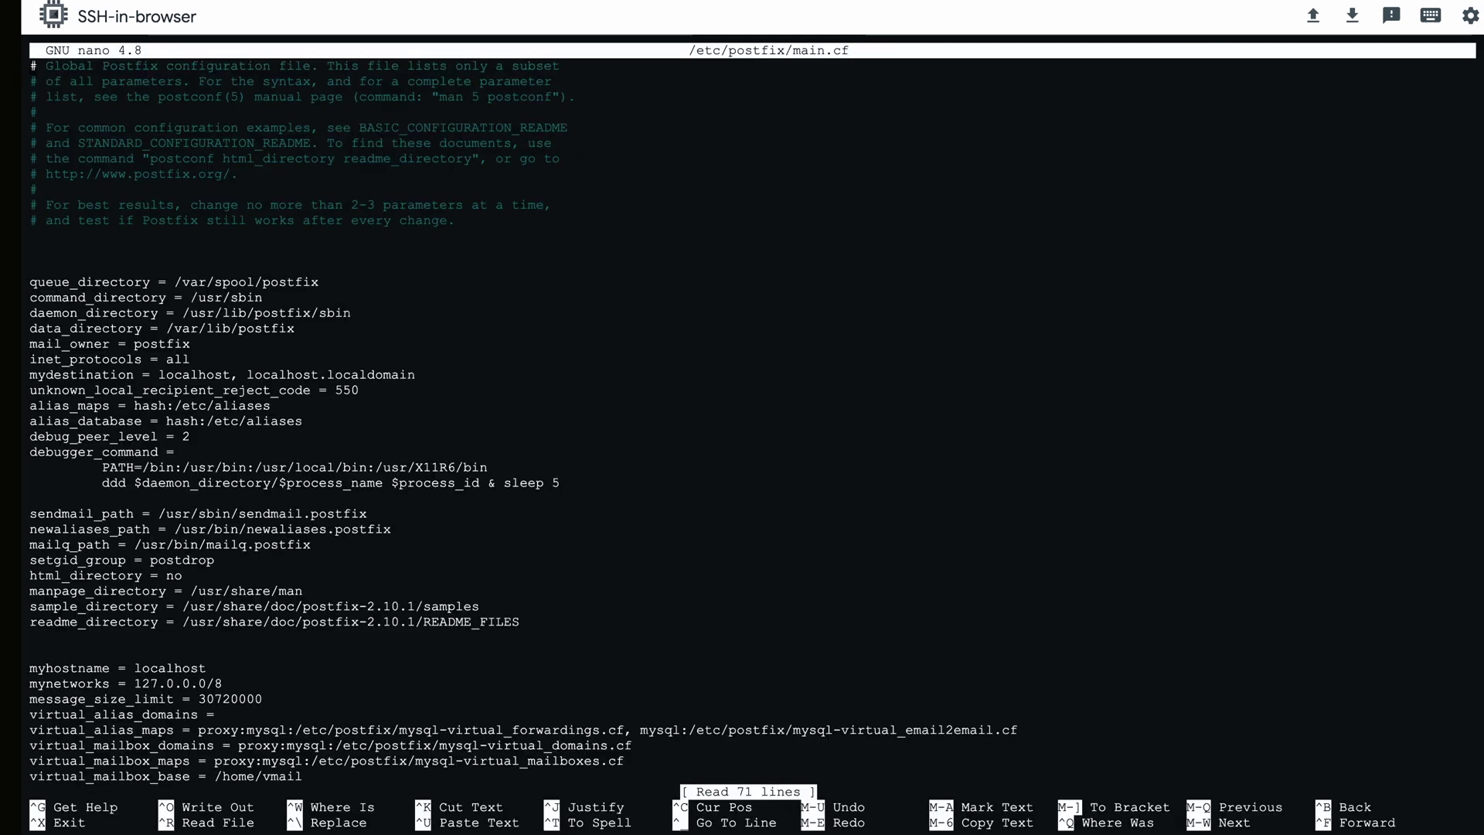
key("Down")
key("Down")
key("Down")
key("Down")
key("Down")
key("Down")
key("Down")
key("Down")
key("Down")
key("Down")
key("Down")
key("Down")
key("Down")
key("Down")
key("Down")
key("Down")
key("Down")
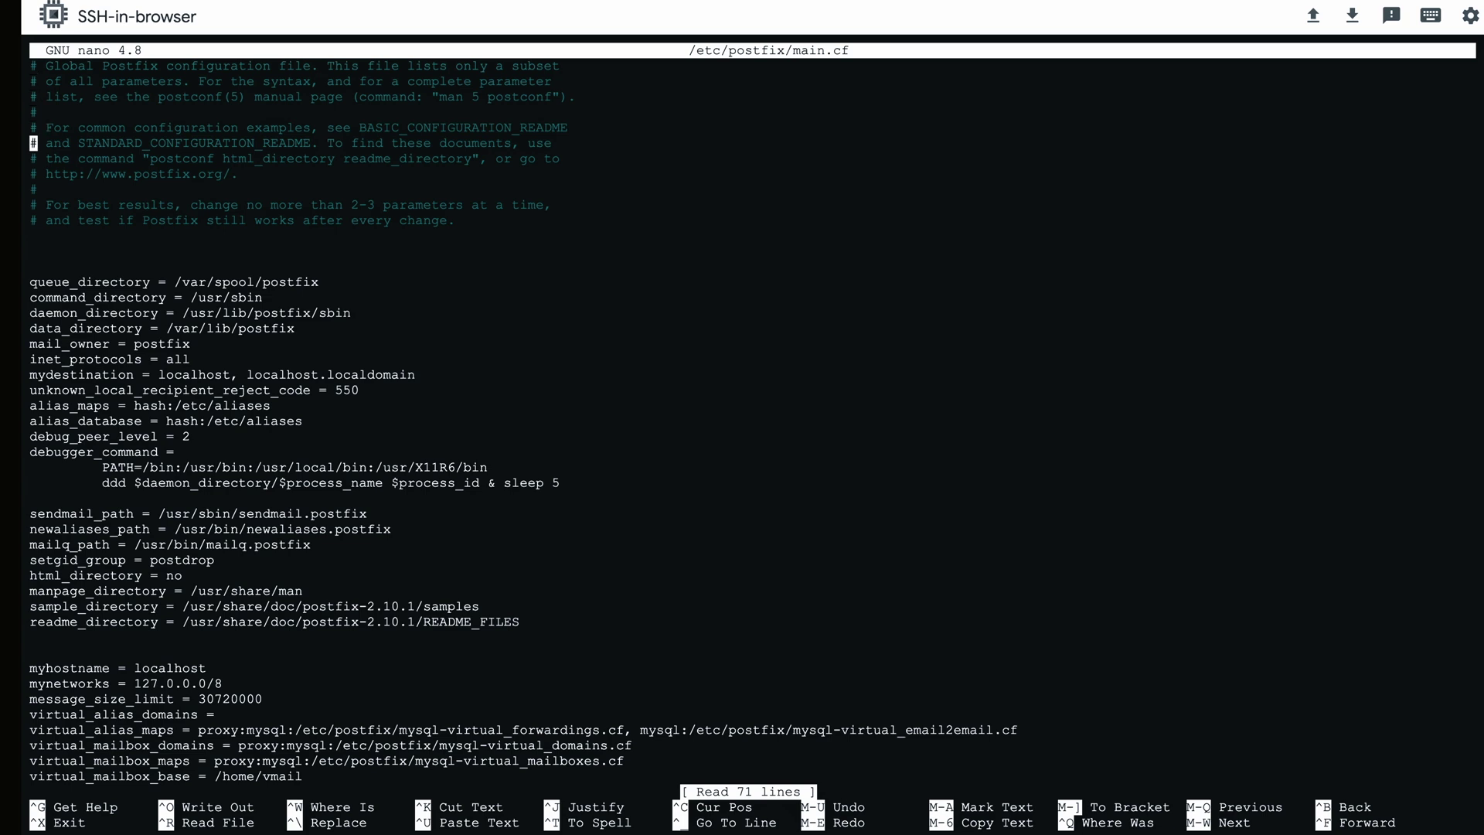
key("Down")
key("Down")
key("Down")
key("Down")
key("Down")
key("Down")
key("Down")
key("Down")
key("Down")
key("Down")
key("Down")
key("Down")
key("Down")
key("Down")
key("Down")
key("Down")
key("Down")
key("Down")
key("Down")
key("Down")
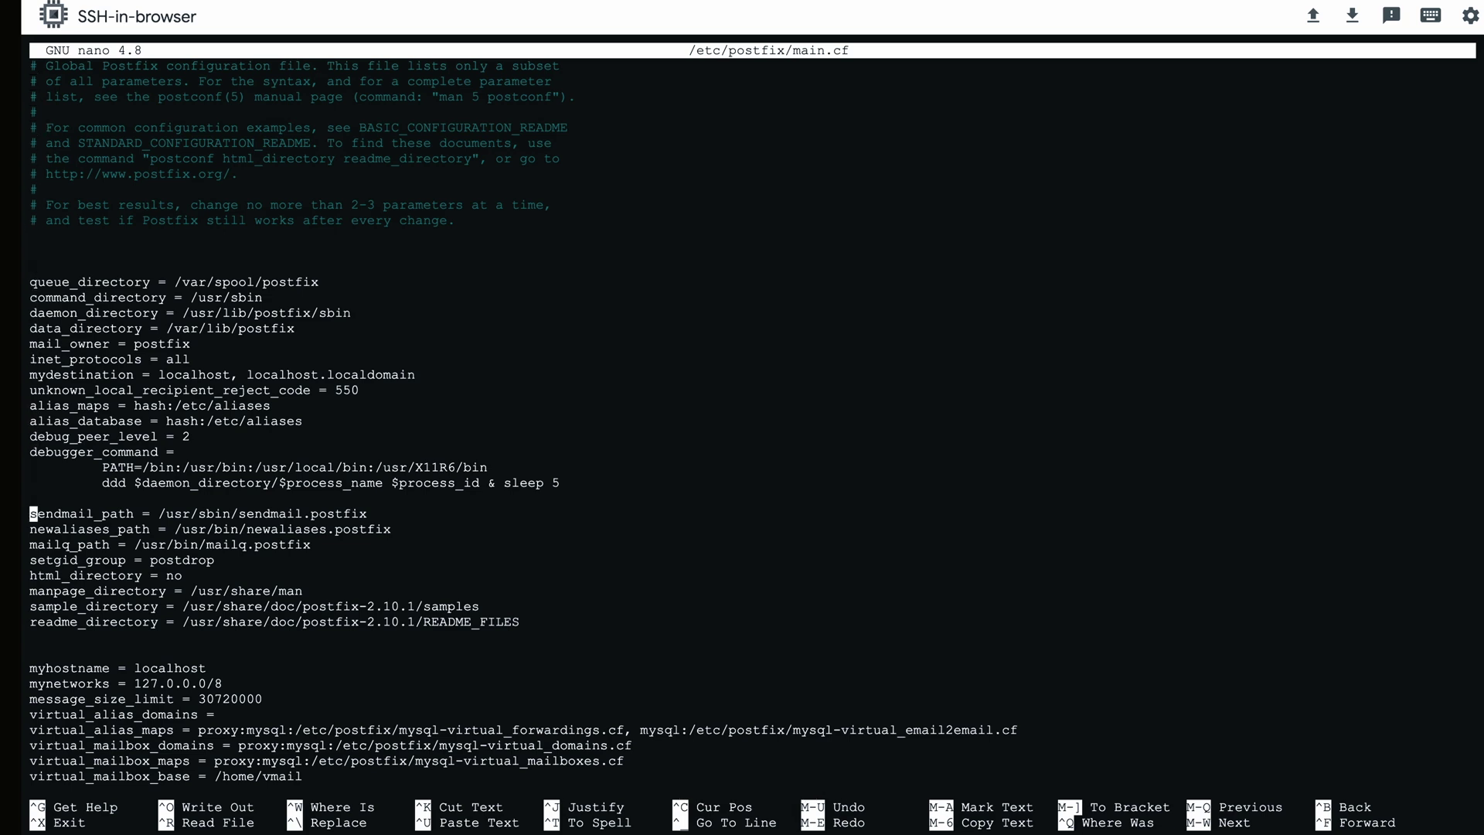
key("Down")
key("Down")
key("Down")
key("Down")
key("Down")
key("Down")
key("Down")
key("Down")
key("Down")
key("Down")
key("Down")
key("Down")
key("Down")
key("Down")
key("Down")
key("Down")
key("Down")
key("Down")
key("Down")
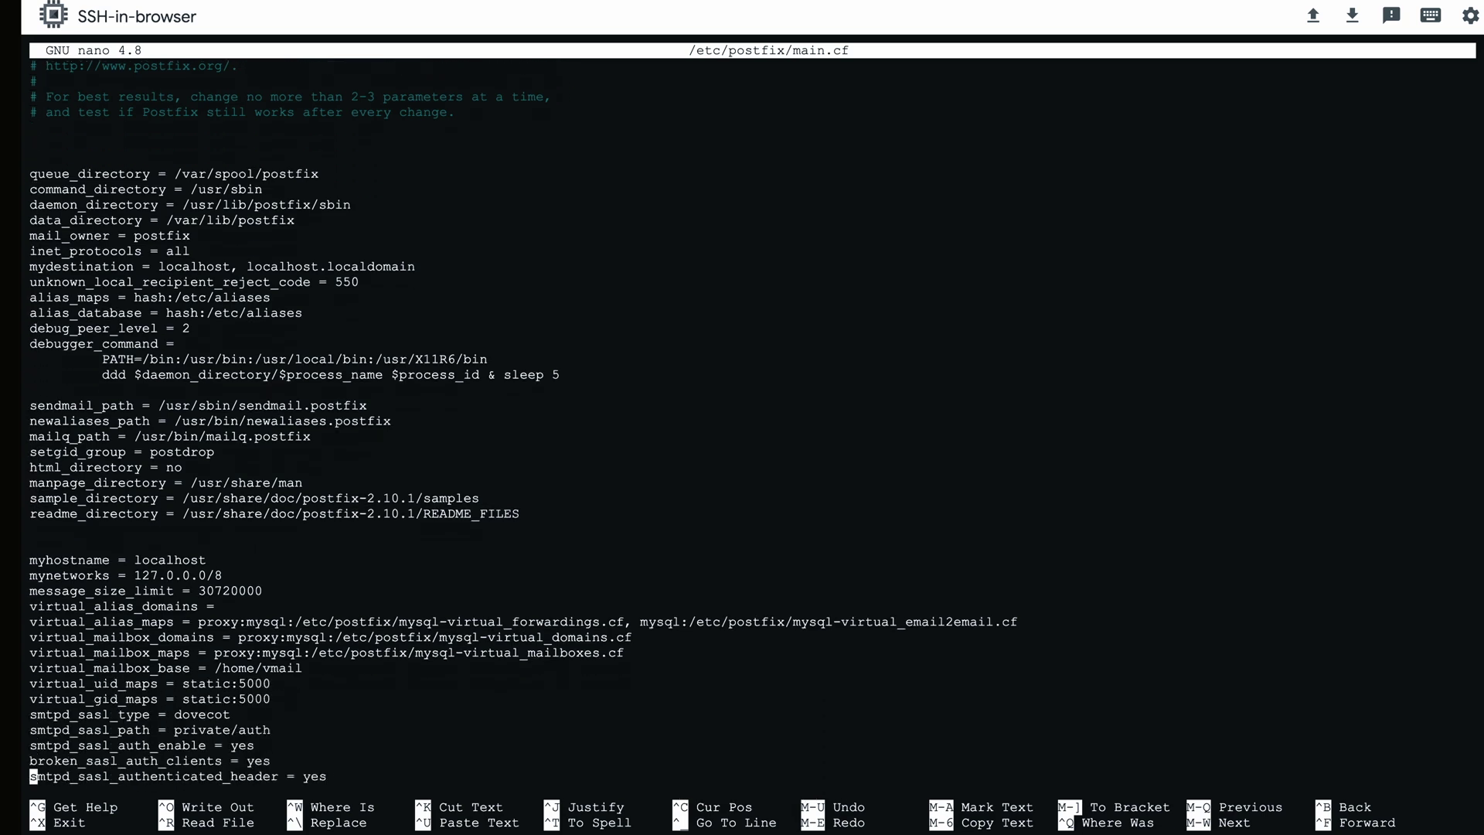
key("Down")
key("Down")
key("Down")
key("Down")
key("Down")
key("Down")
key("Down")
key("Down")
key("Down")
key("Down")
key("Down")
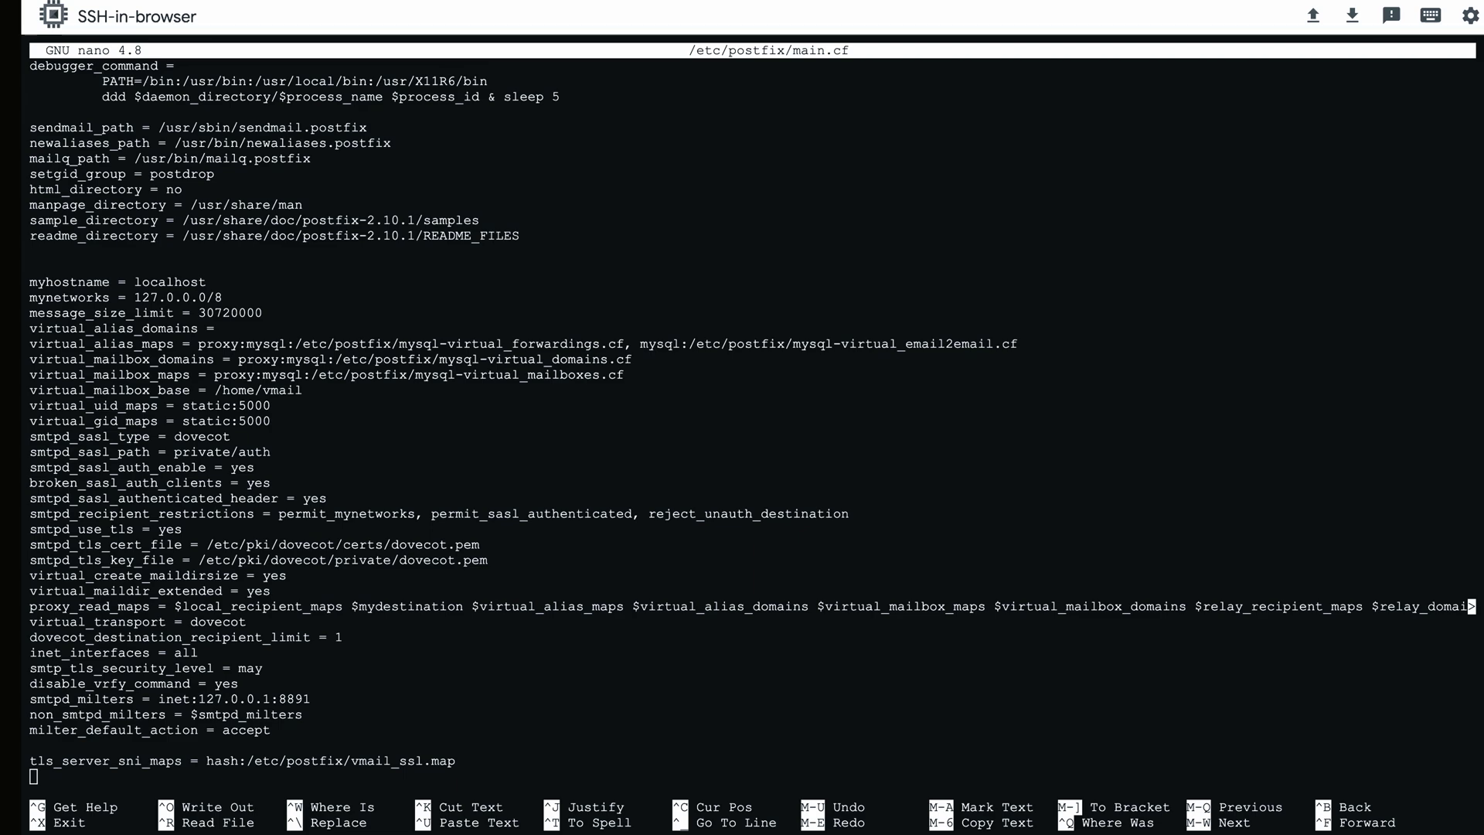
key("ctrl+v")
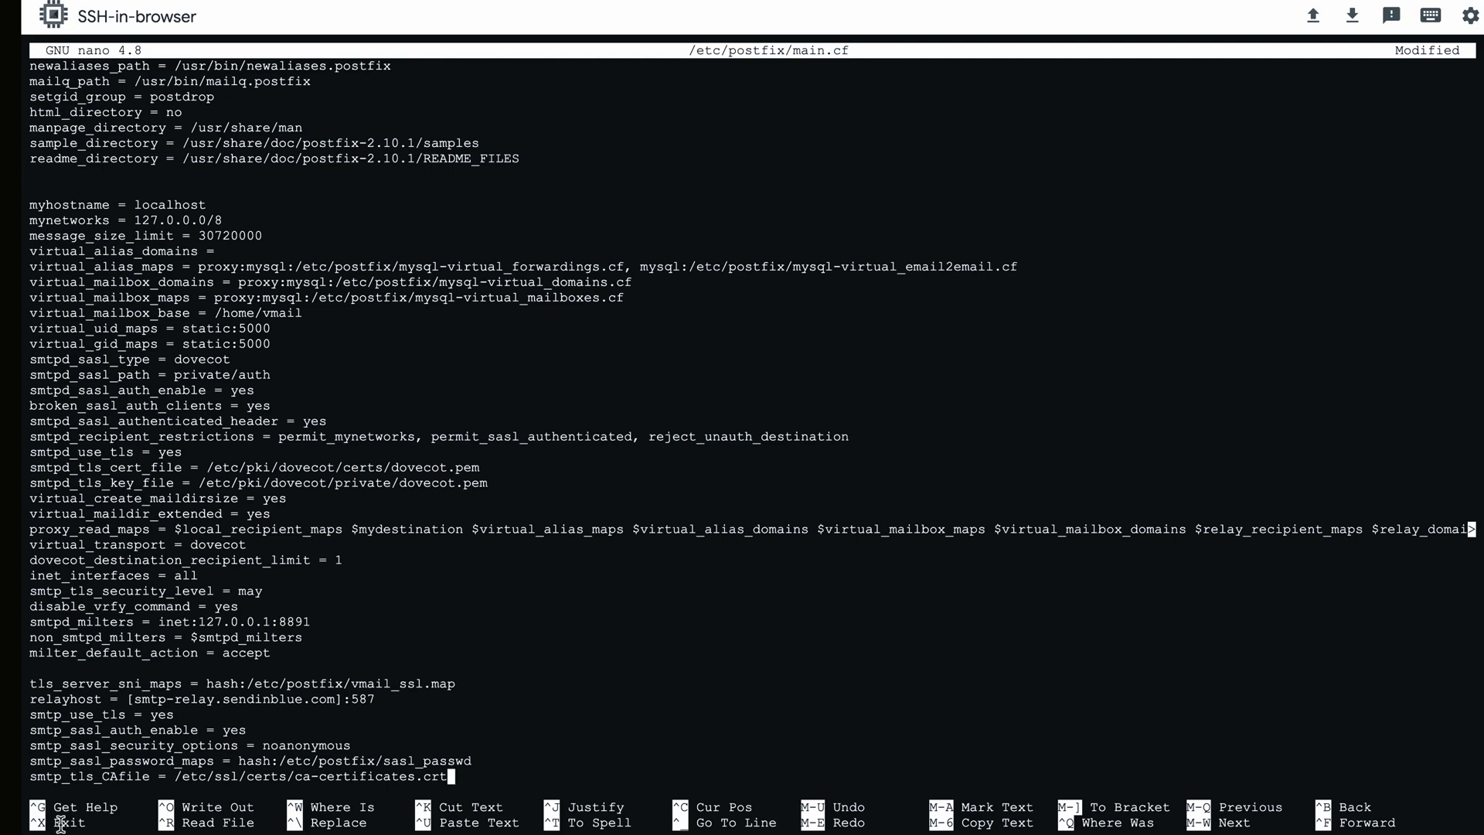
key("ctrl+x")
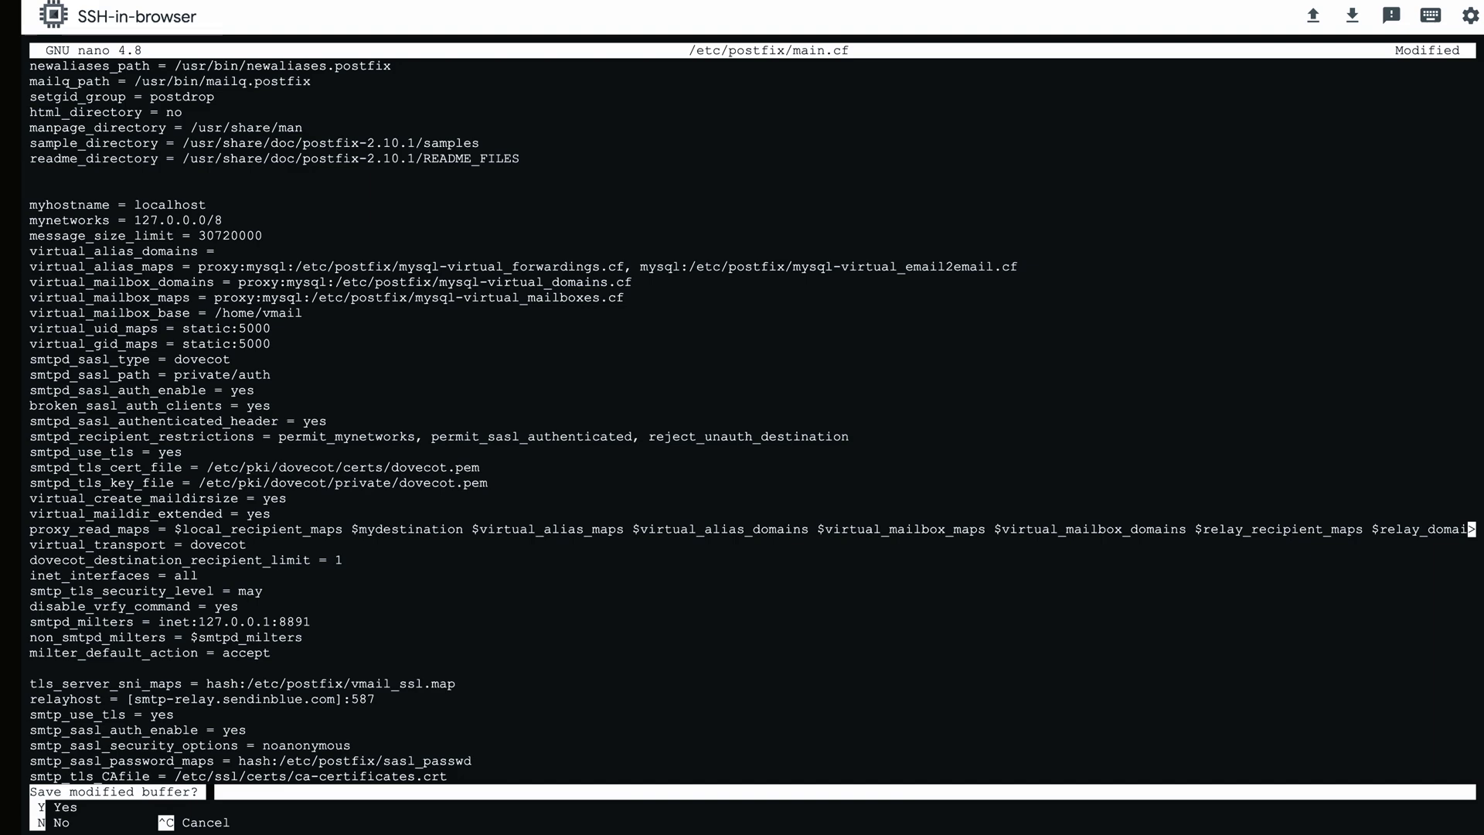
key("y")
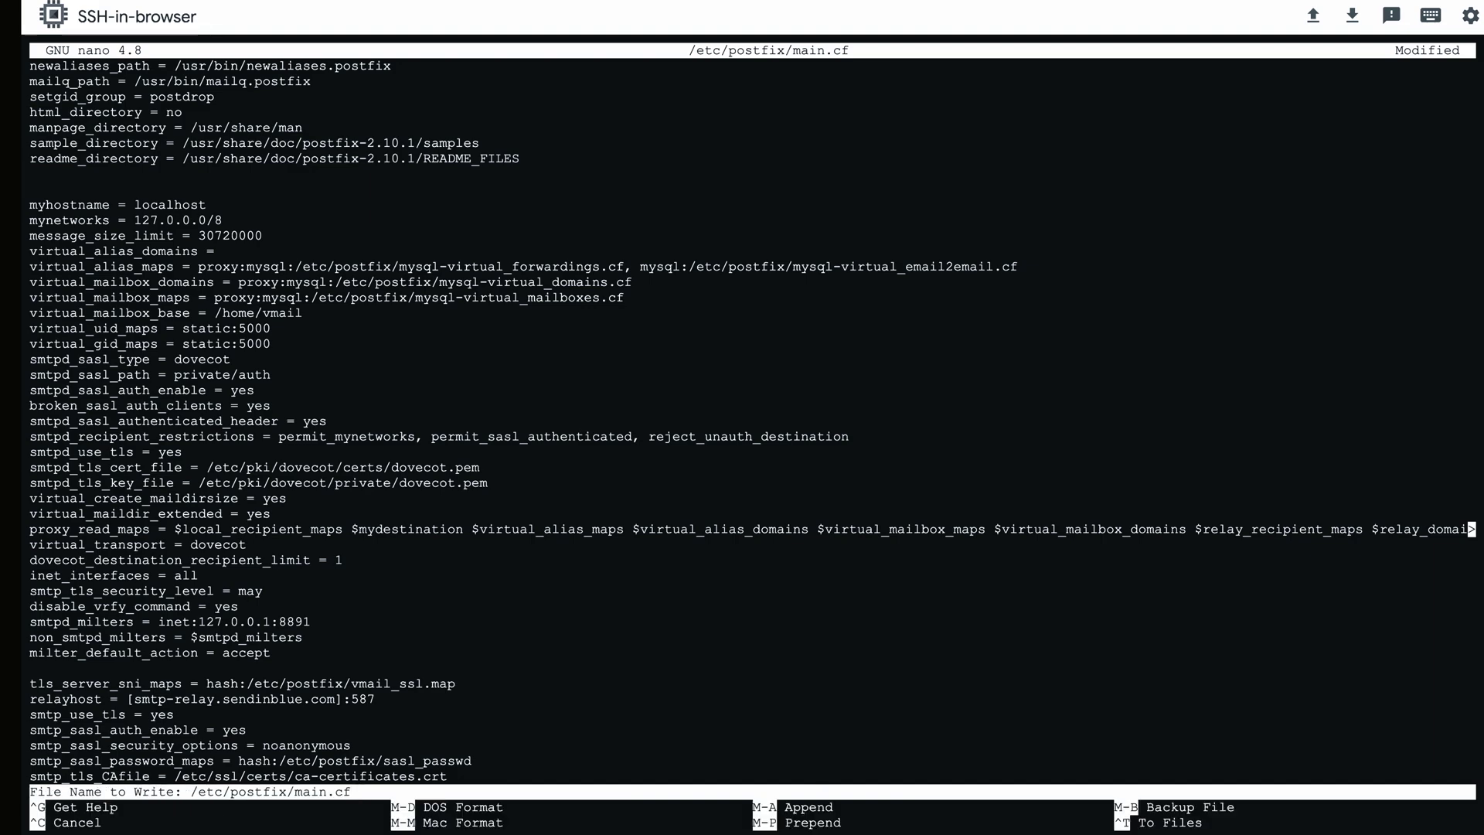
key("Return")
Create /etc/postfix/sasl_passwd in nano containing [smtp-relay.sendinblue.com]:587 with the SMTP login e-mail and SMTP key, and save it.
type("nano /etc/postfix/sasl_passwd")
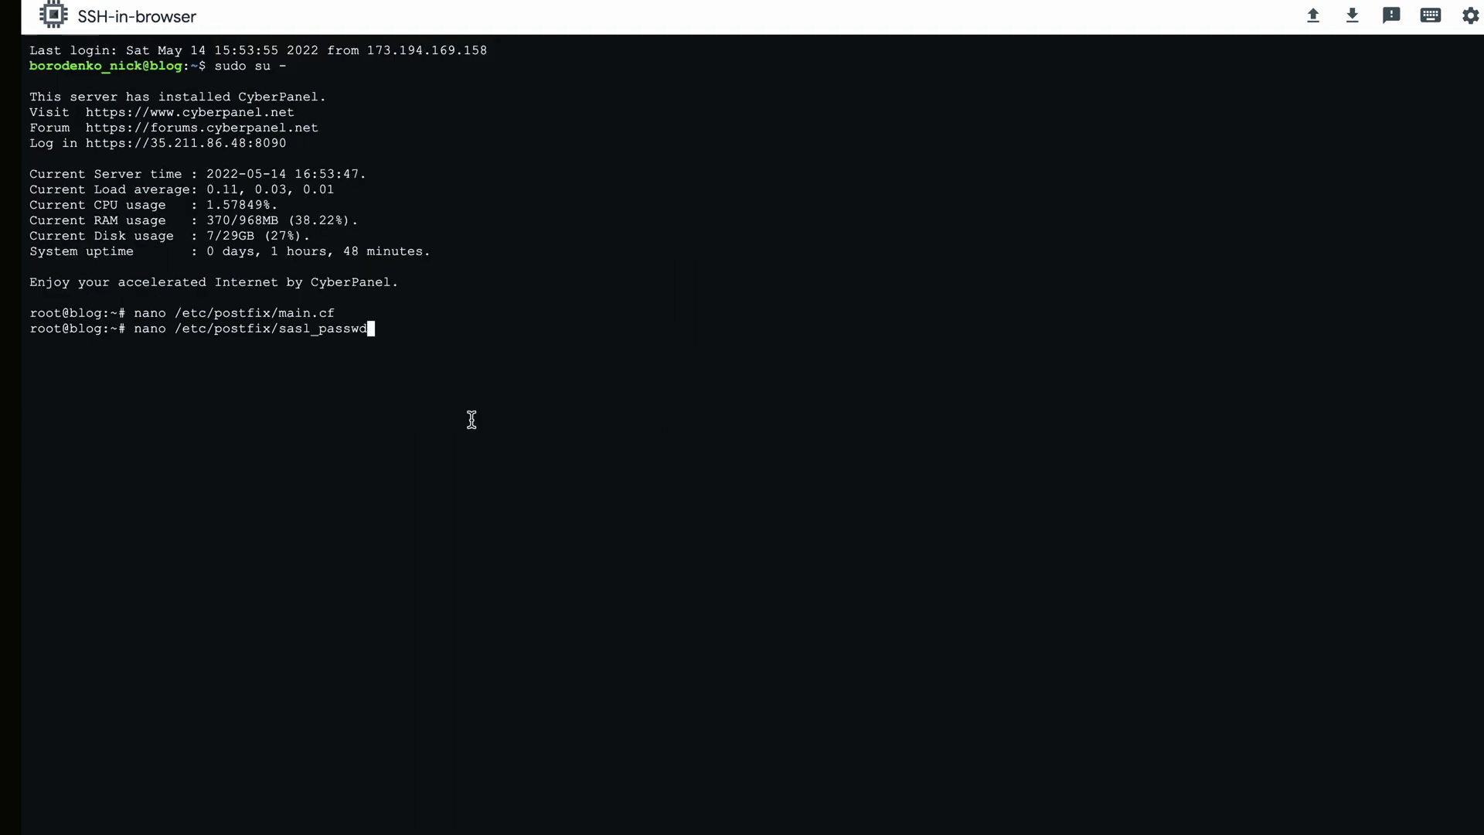
key("Return")
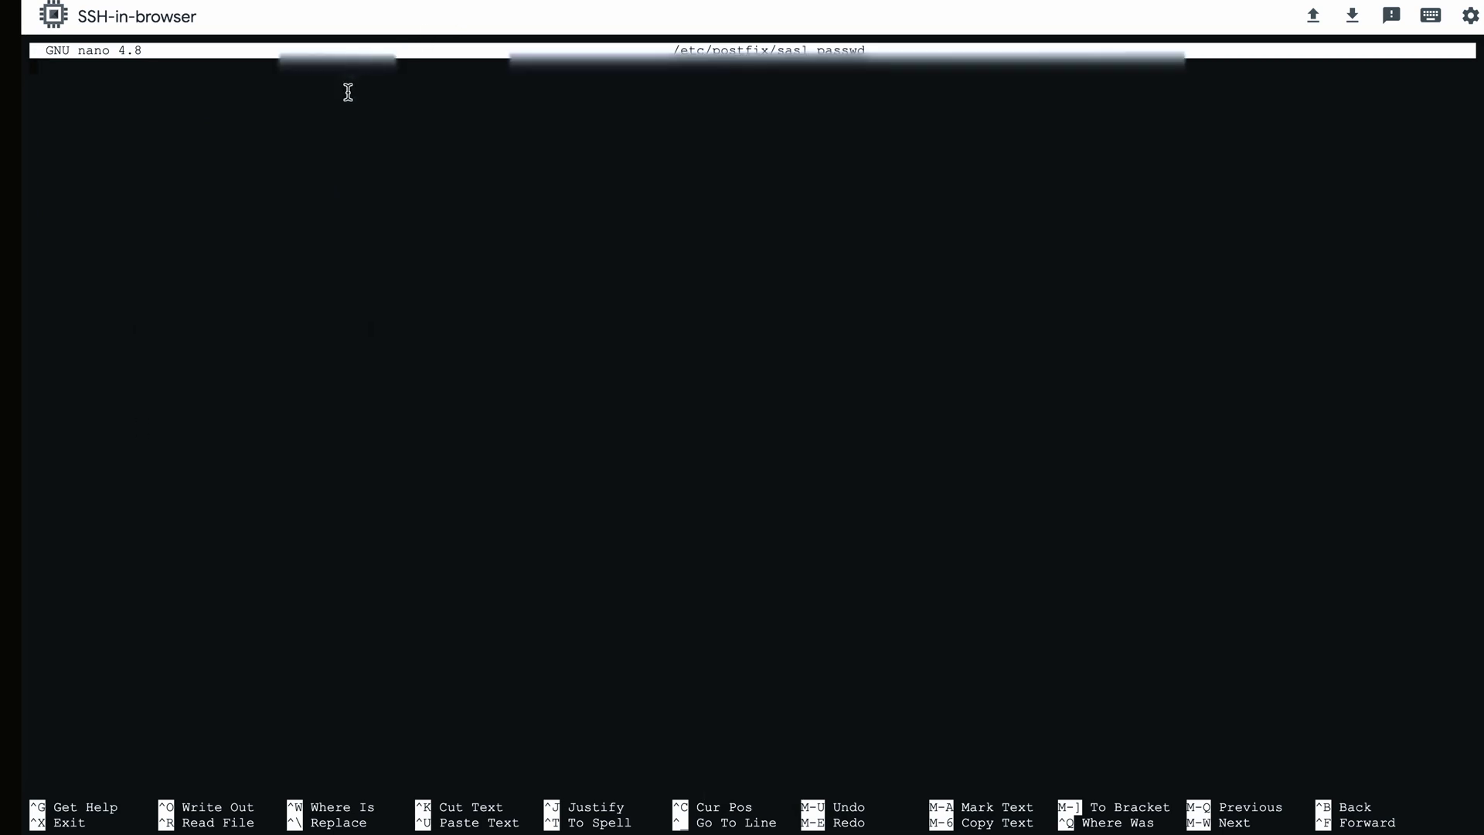
key("ctrl+v")
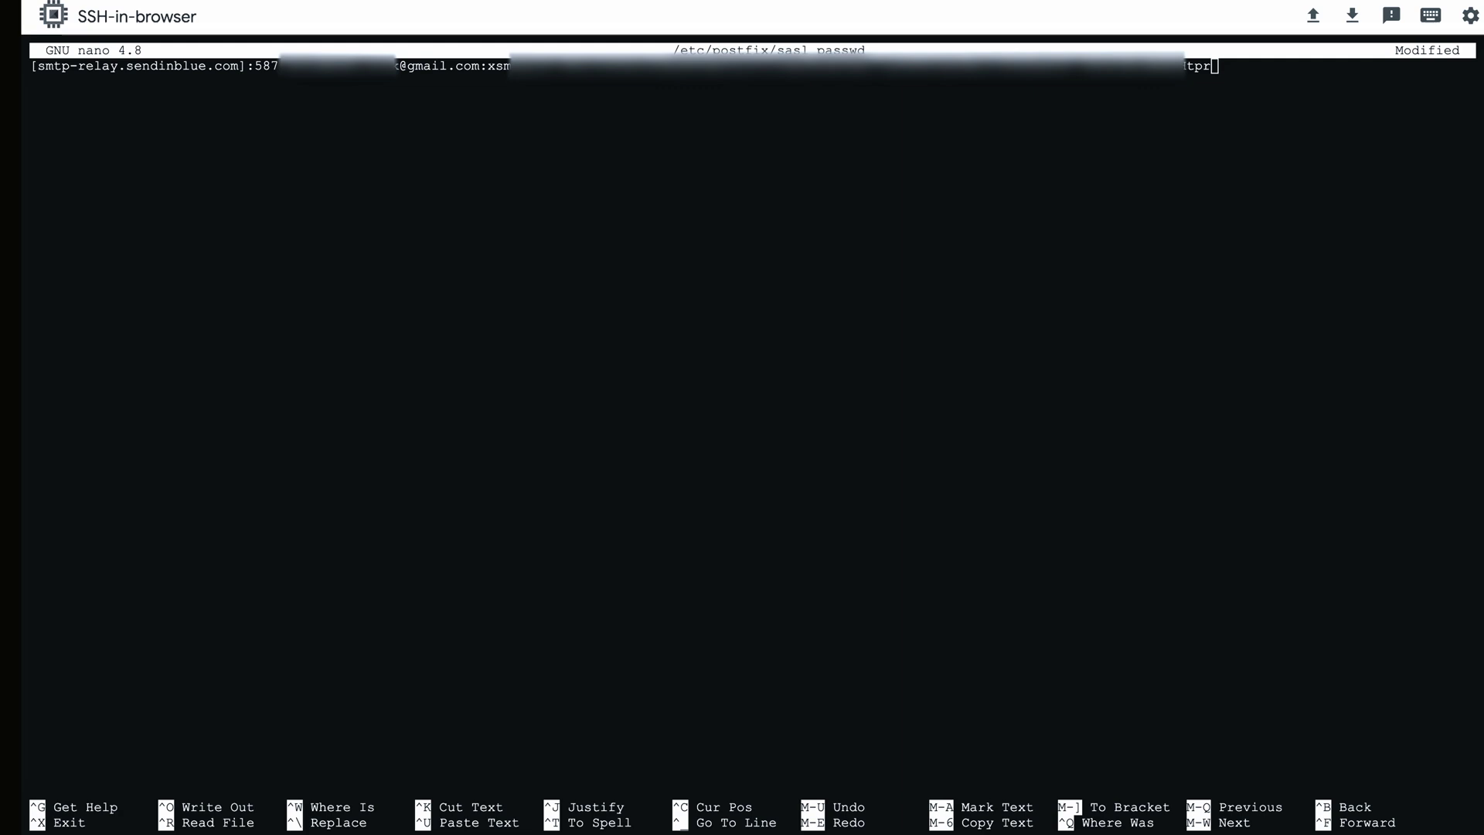
key("ctrl+x")
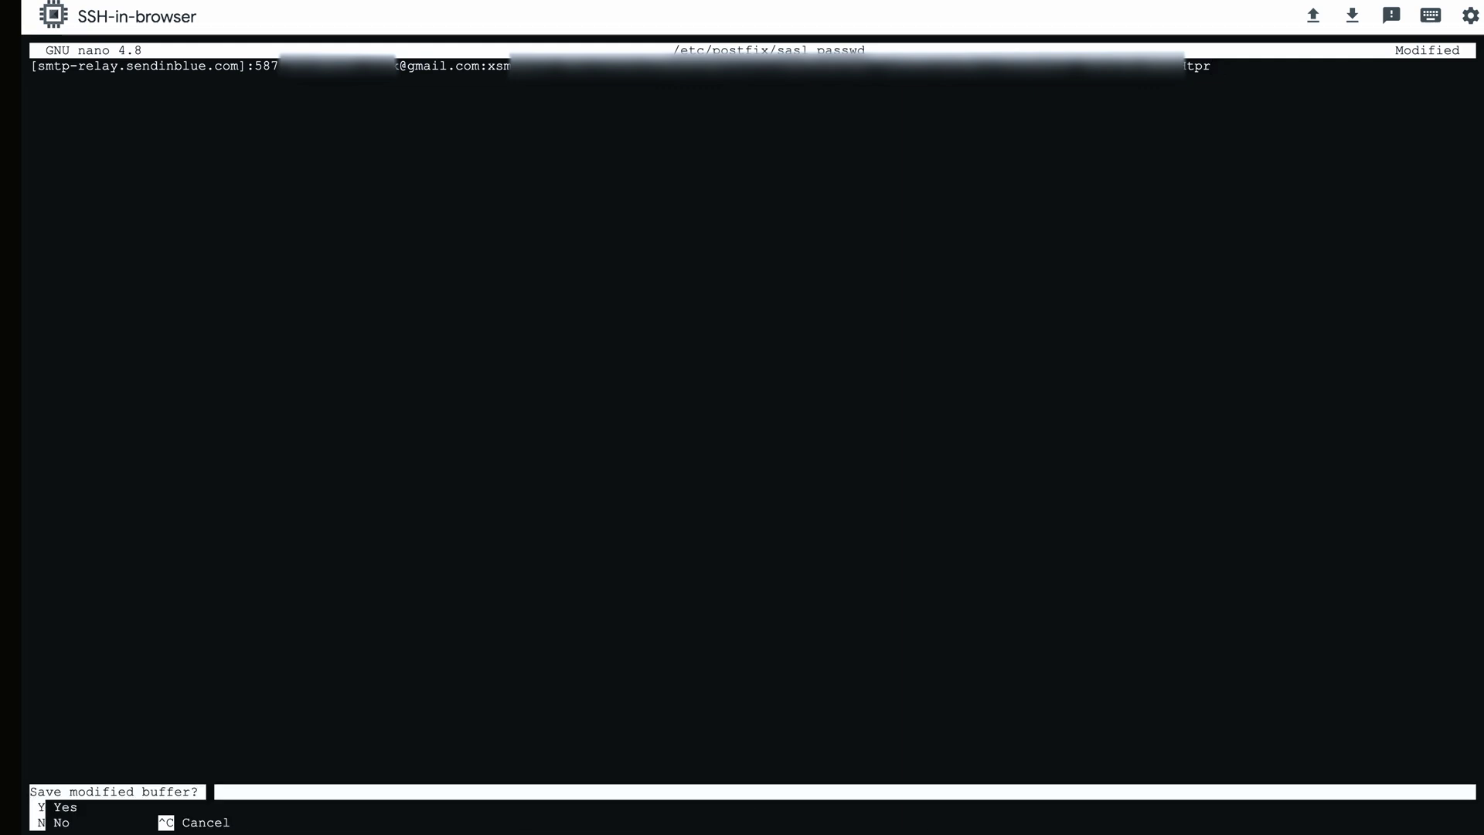
key("y")
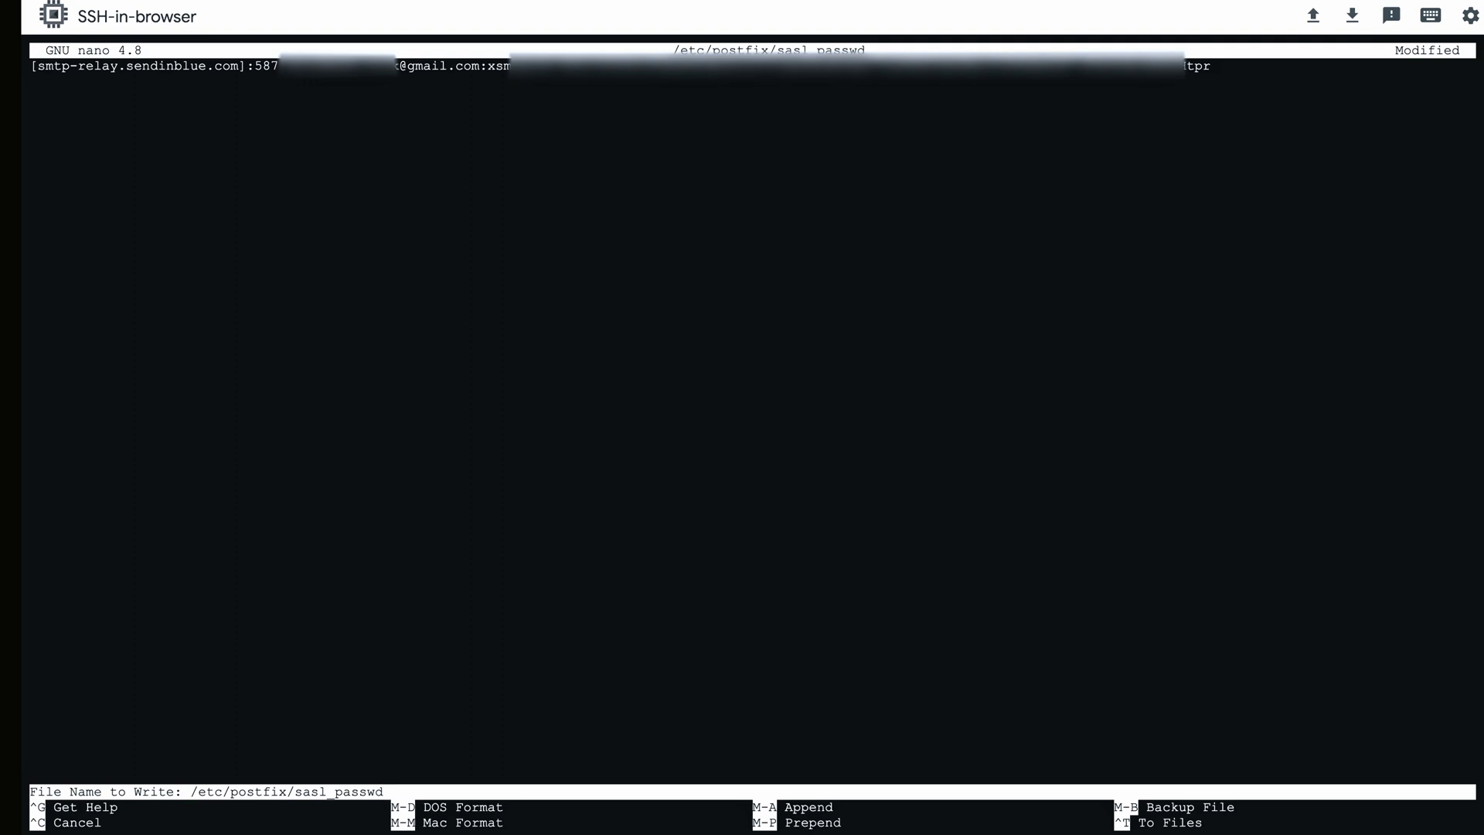
key("Return")
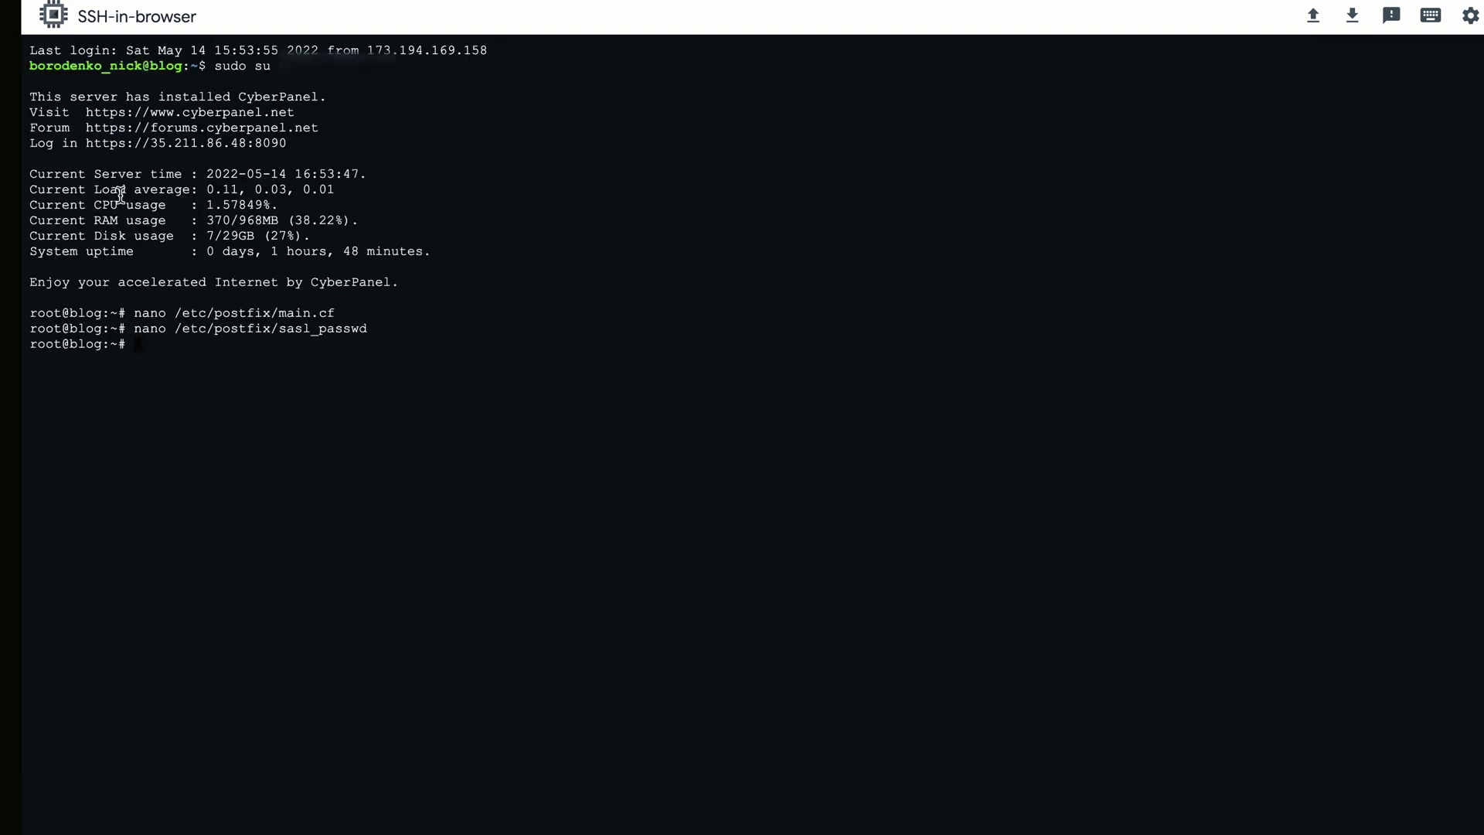
Run postmap on /etc/postfix/sasl_passwd and restrict the sasl_passwd* files to root:postfix ownership with mode 640.
key("ctrl+v")
key("Return")
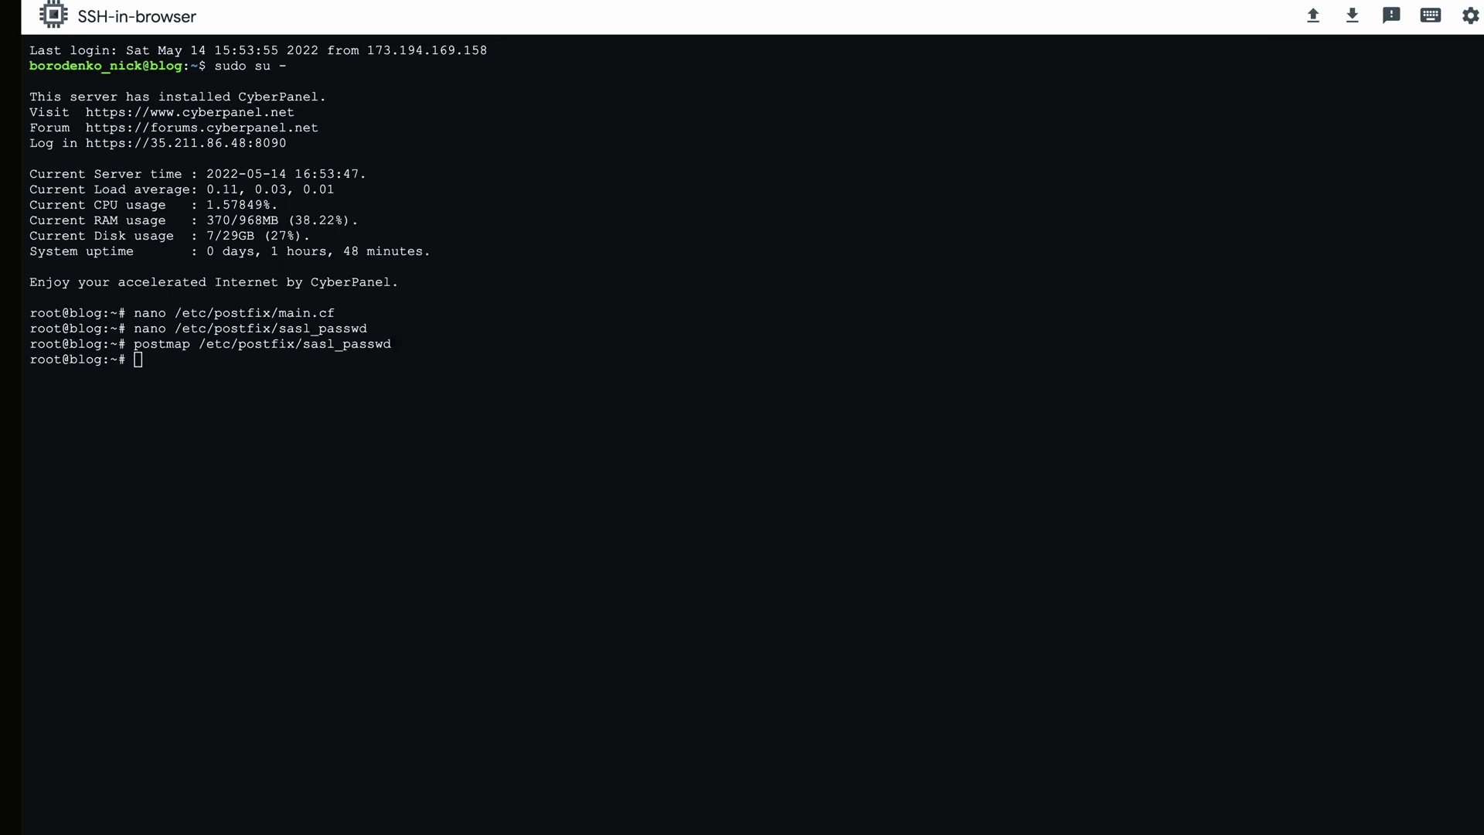
key("ctrl+v")
key("Return")
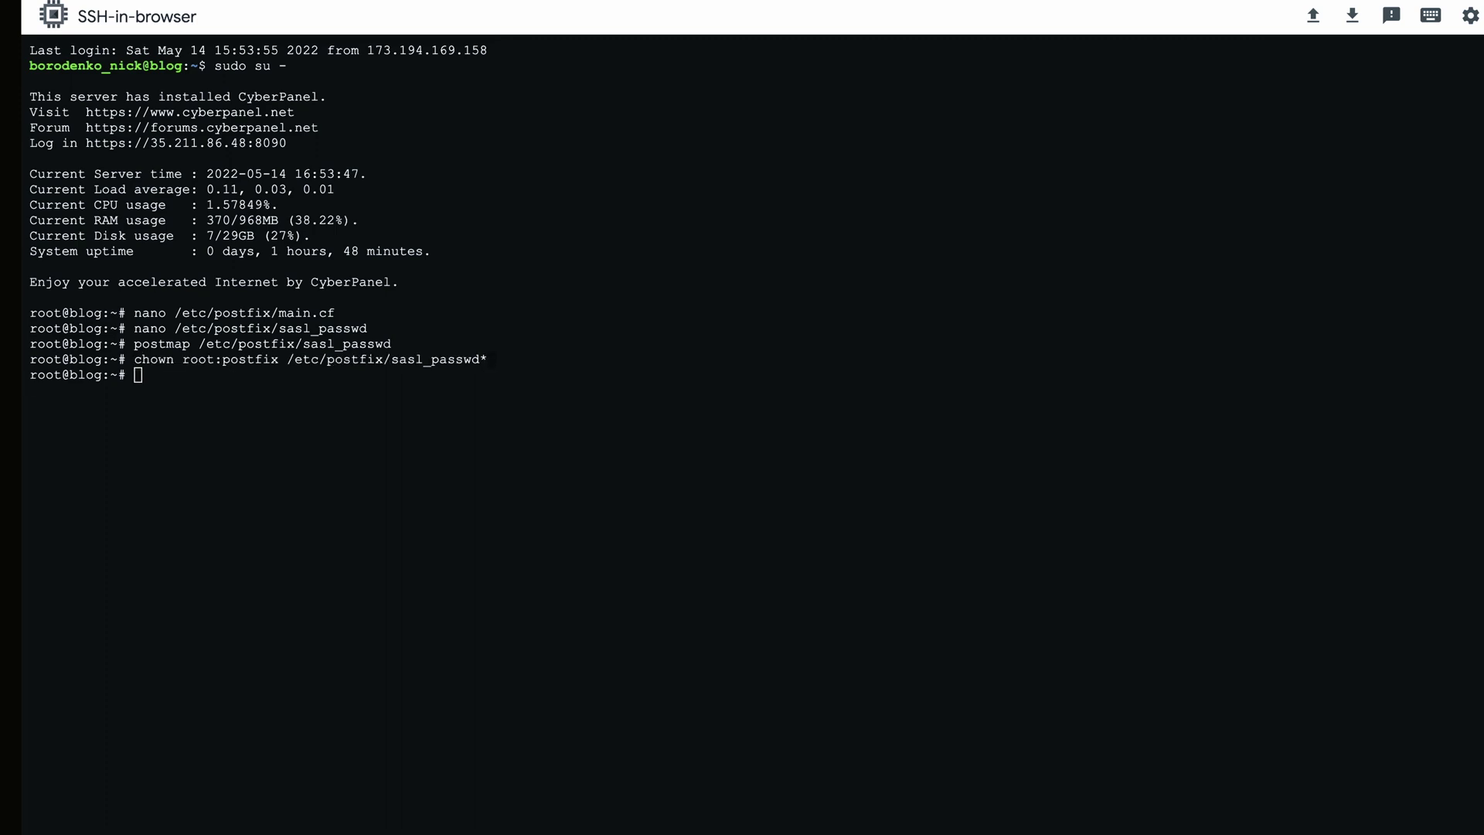
key("ctrl+v")
key("Return")
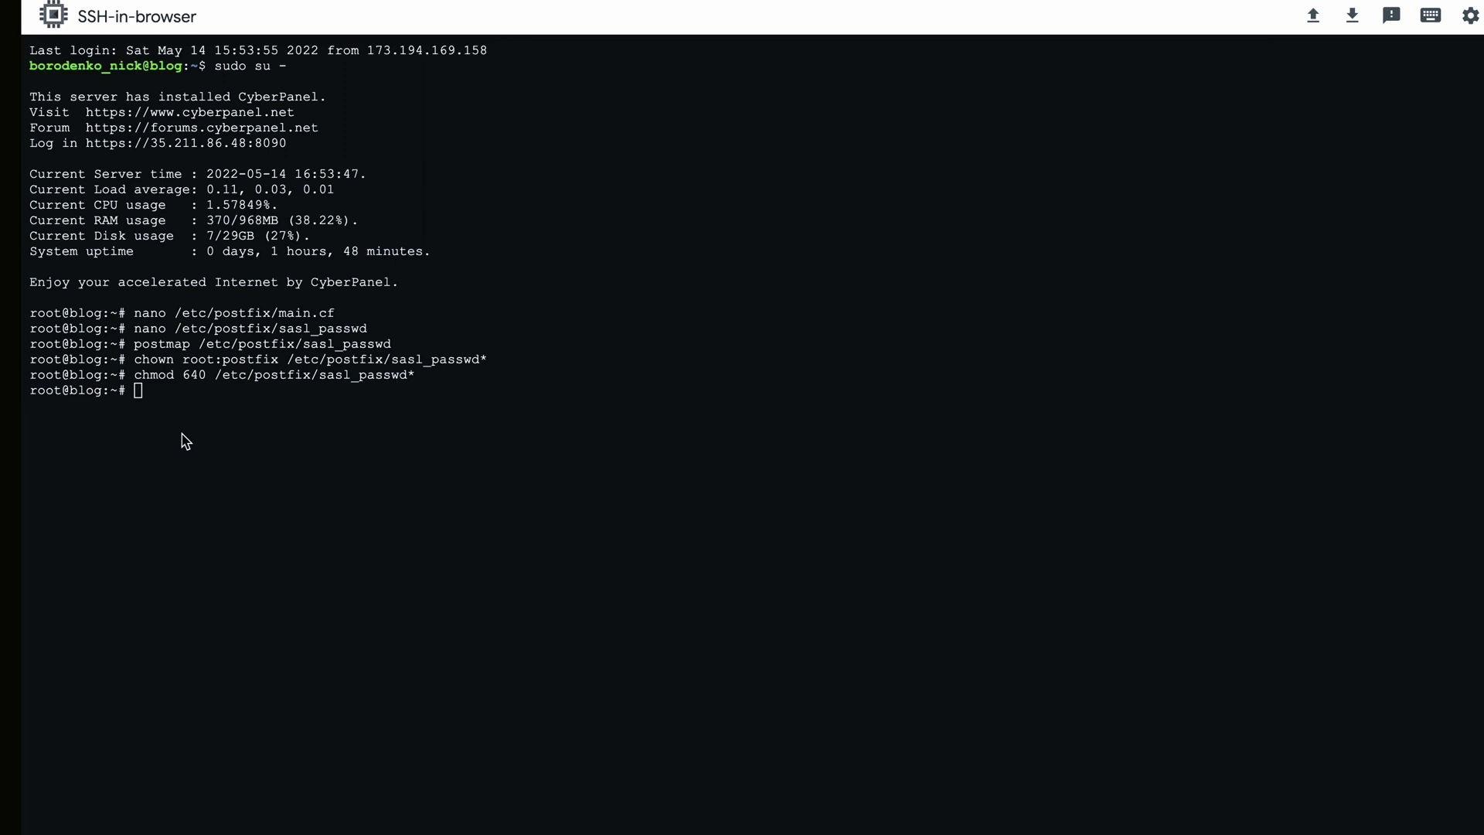
Restart the Postfix service and enable it with systemctl restart postfix && systemctl enable postfix.
key("ctrl+v")
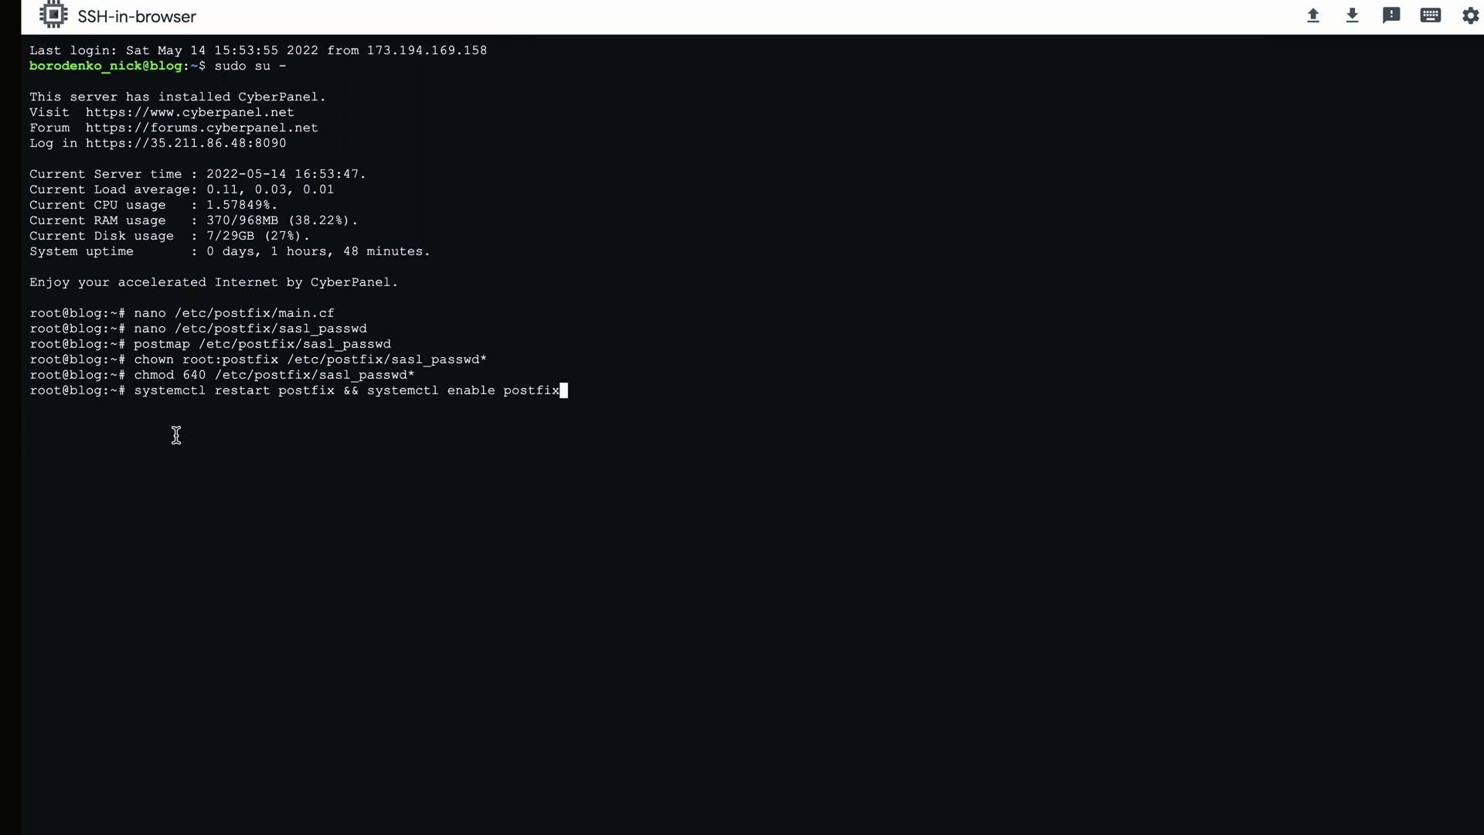
key("Return")
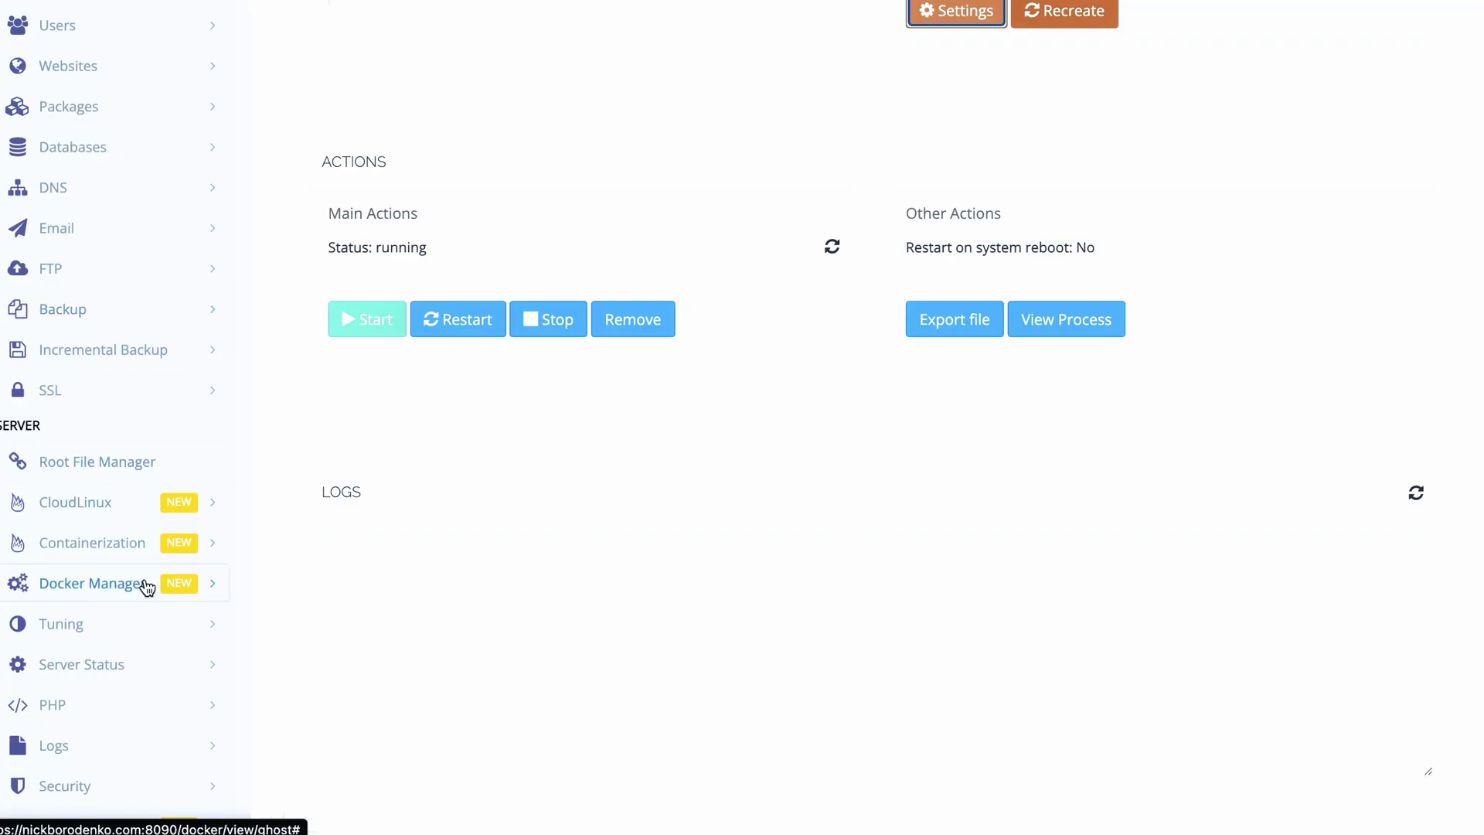
Switch to CyberPanel, open the ghost container's settings and confirm that editing ENV or Volume will recreate the container.
left_click(145, 585)
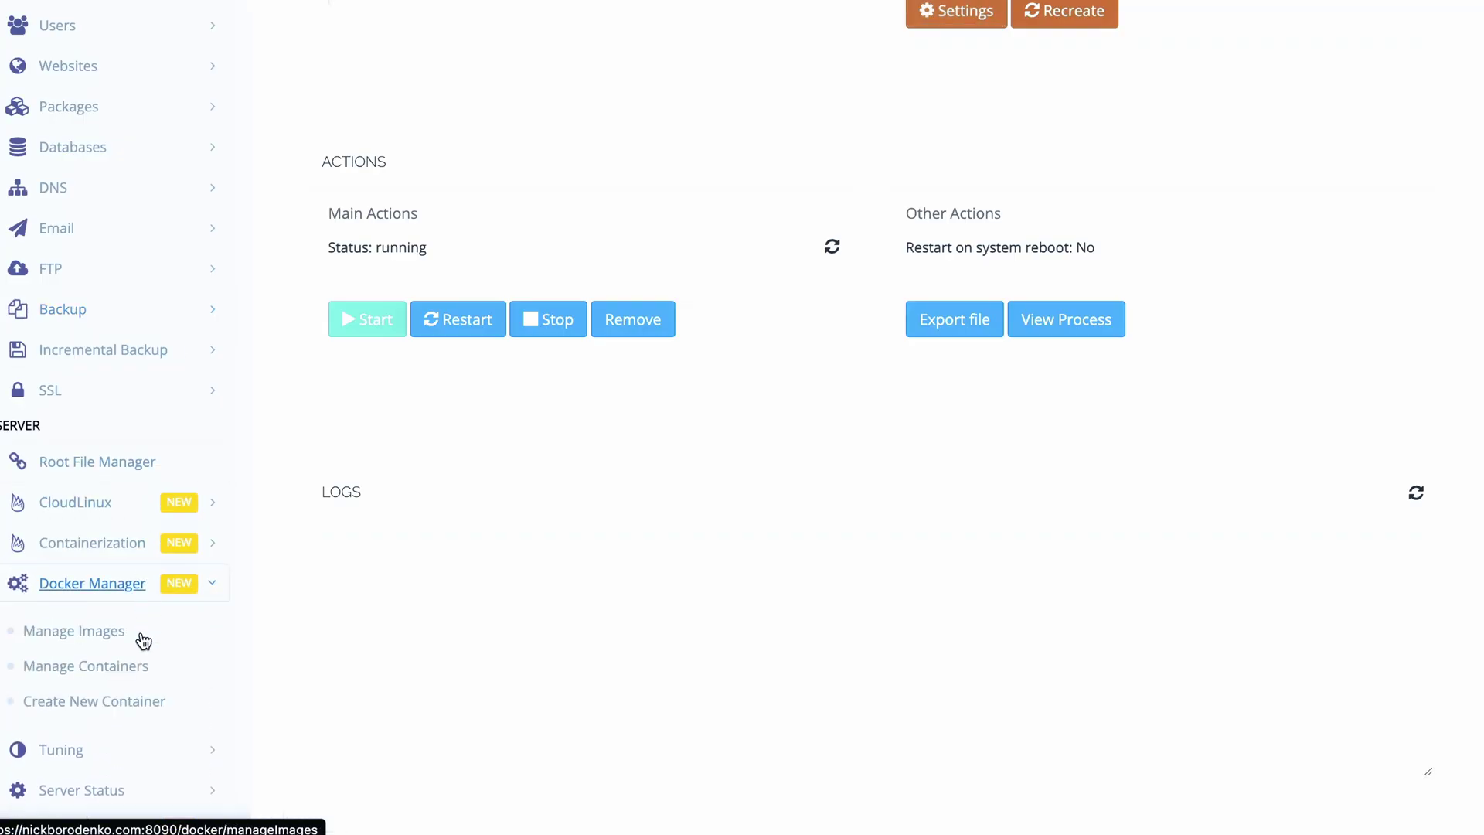
scroll(591, 346, "up", 5)
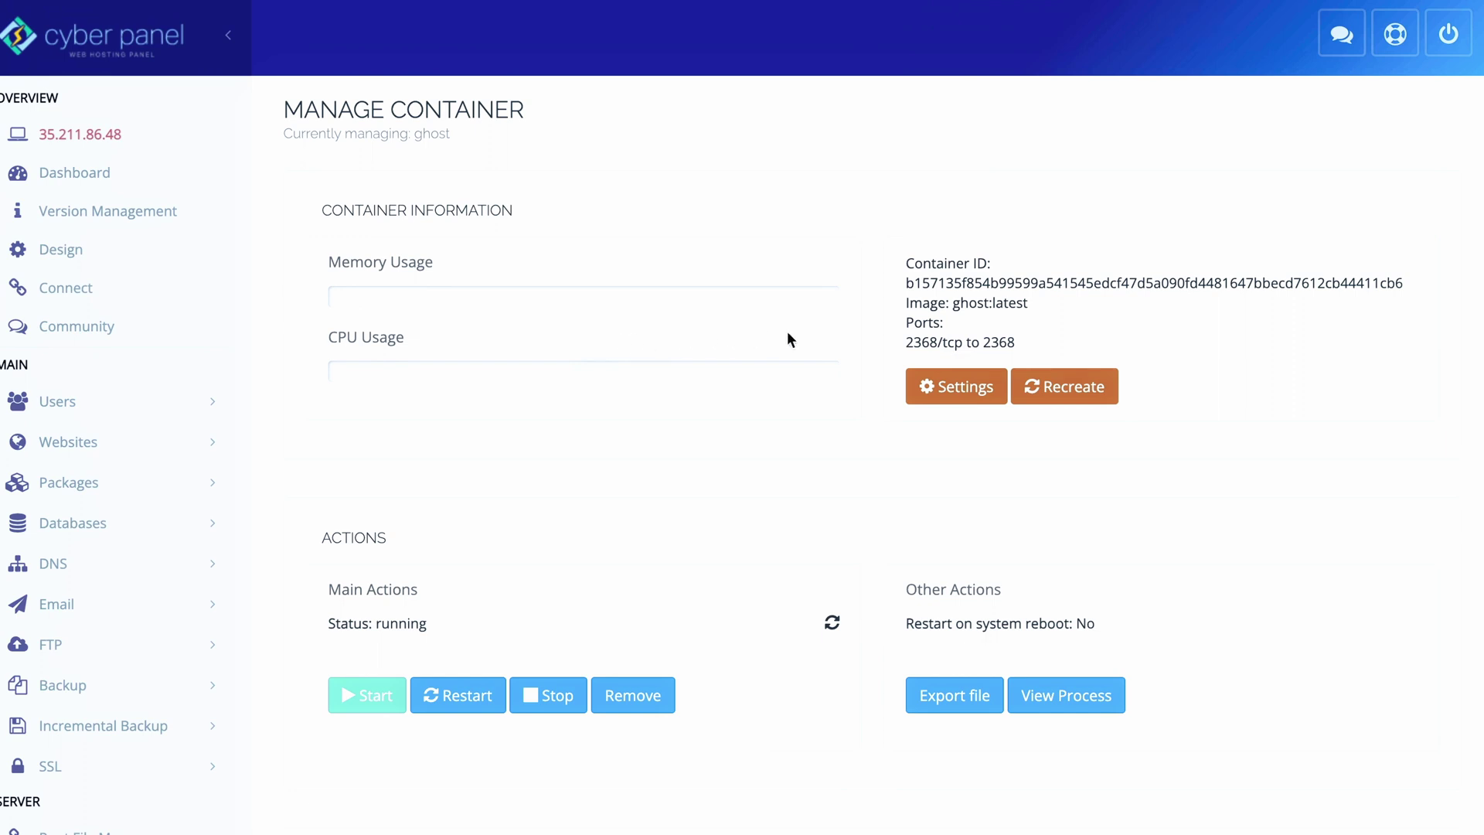
left_click(936, 394)
left_click(583, 239)
Examine the container's mail environment variables, including the transport, sender address, service, login, password, port and host entries.
scroll(772, 542, "down", 1)
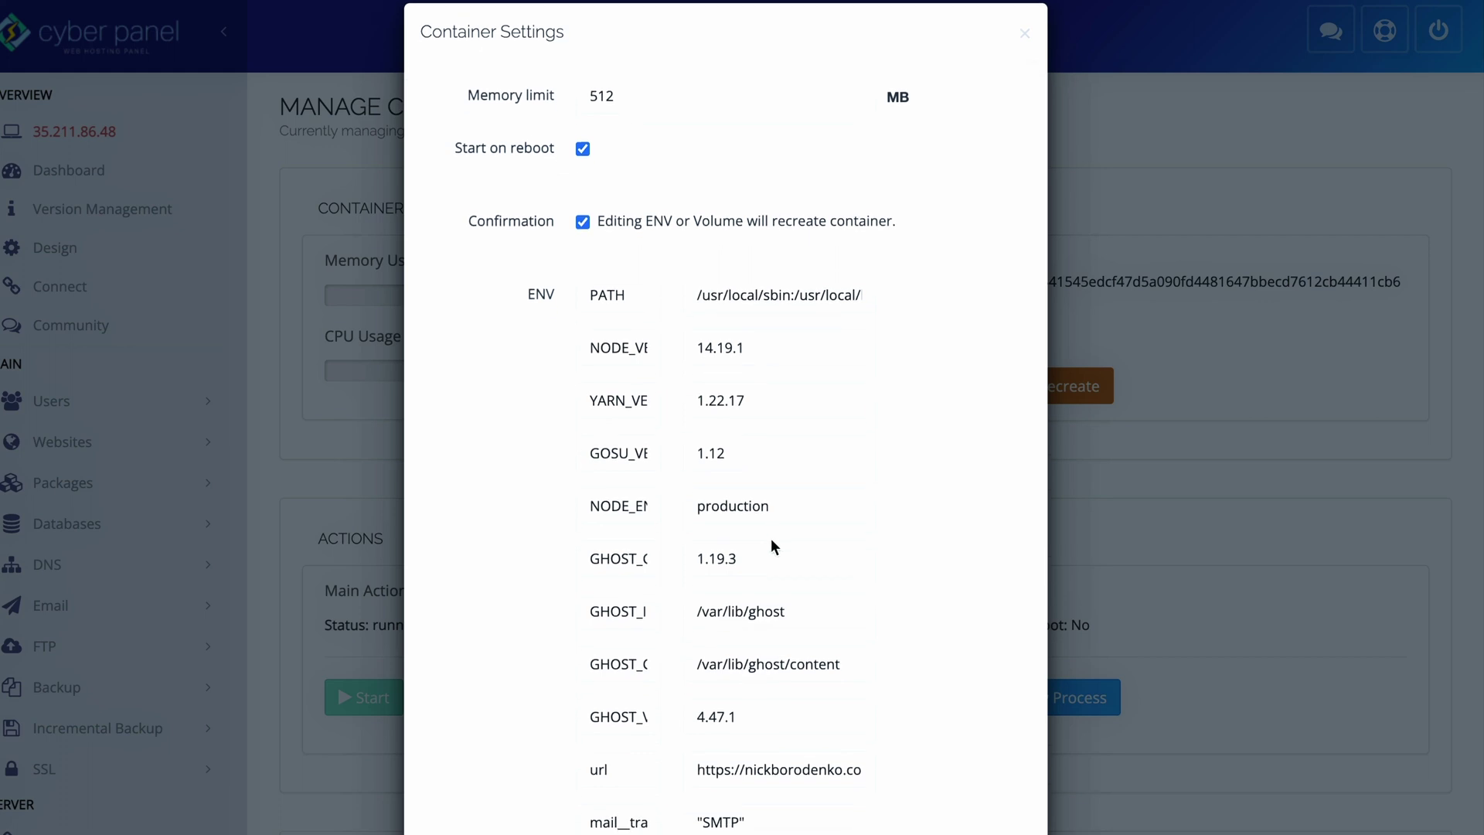
scroll(771, 546, "down", 5)
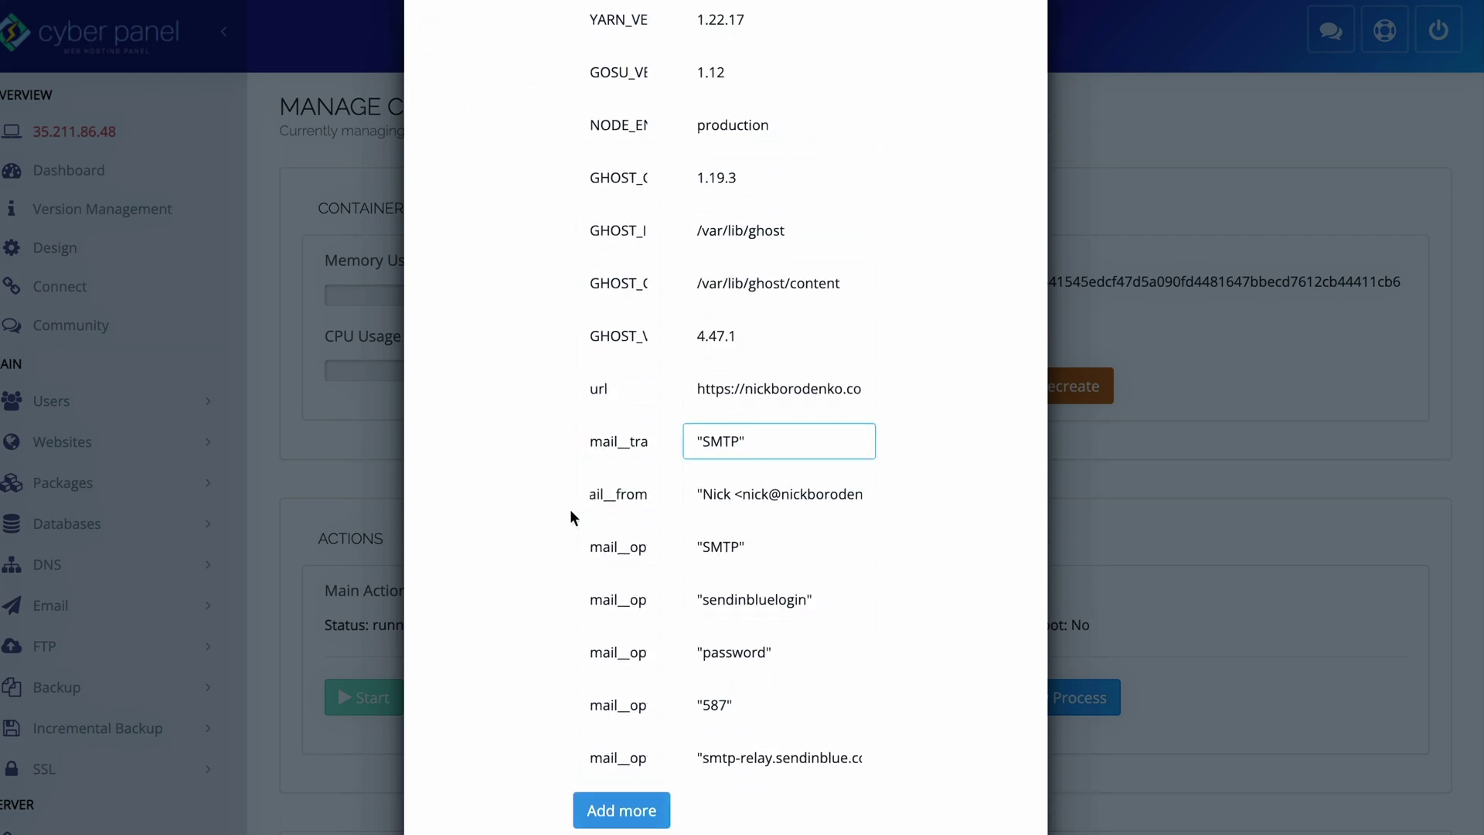
left_click(585, 468)
left_click_drag(602, 469, 660, 470)
left_click(659, 469)
double_click(706, 473)
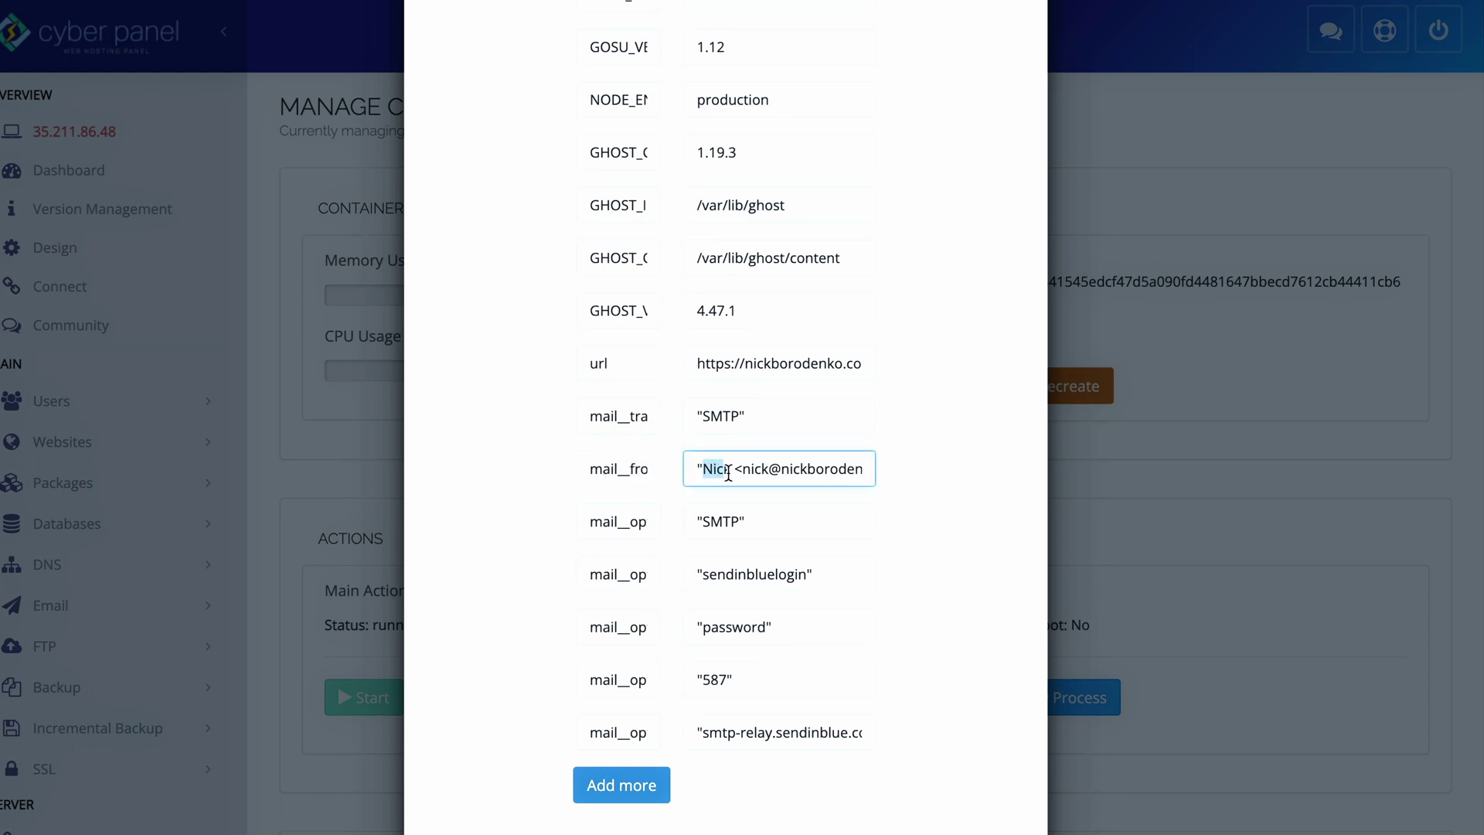
left_click_drag(742, 469, 889, 481)
left_click(886, 476)
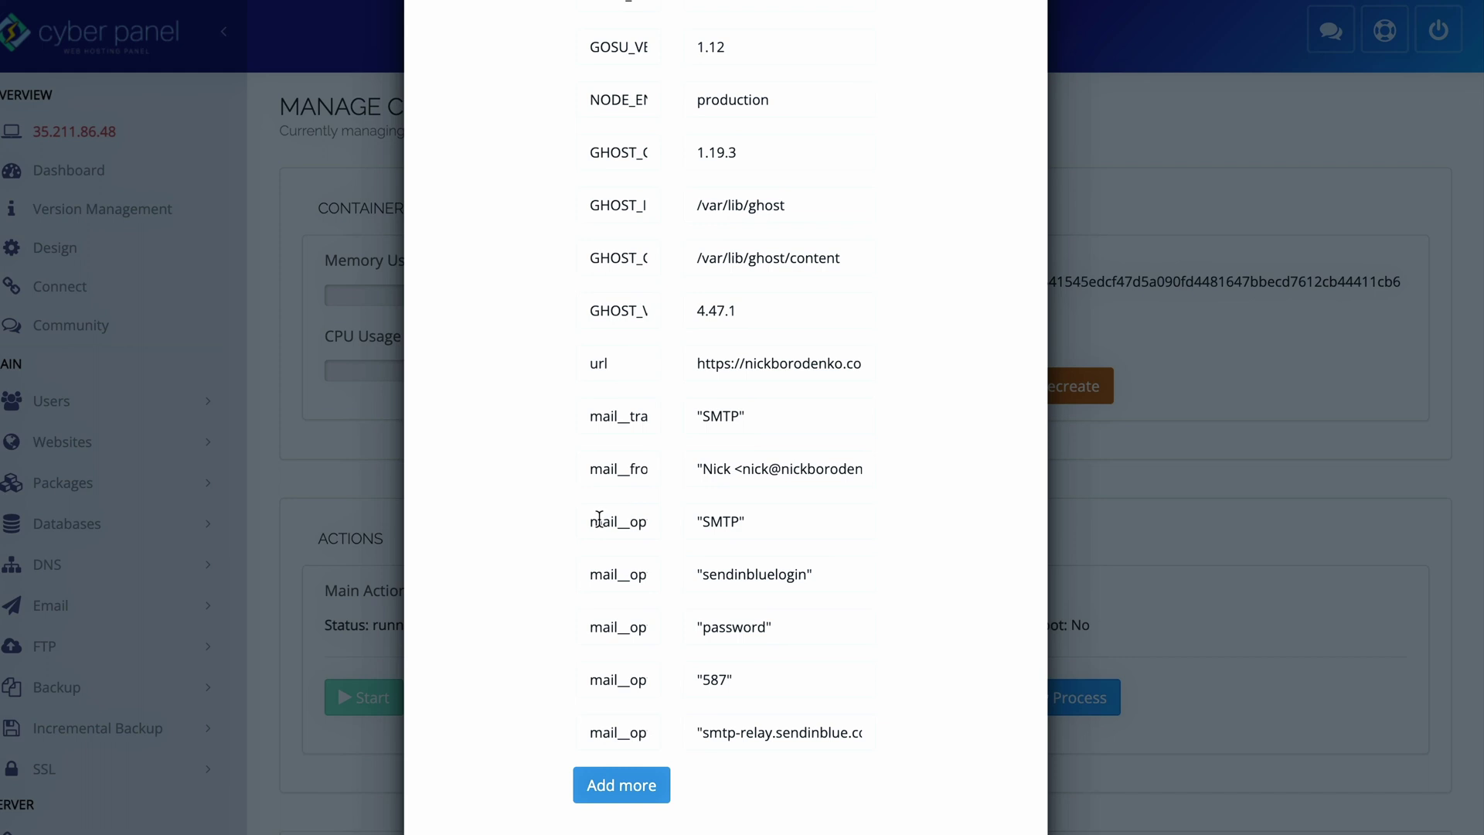
scroll(600, 518, "down", 4)
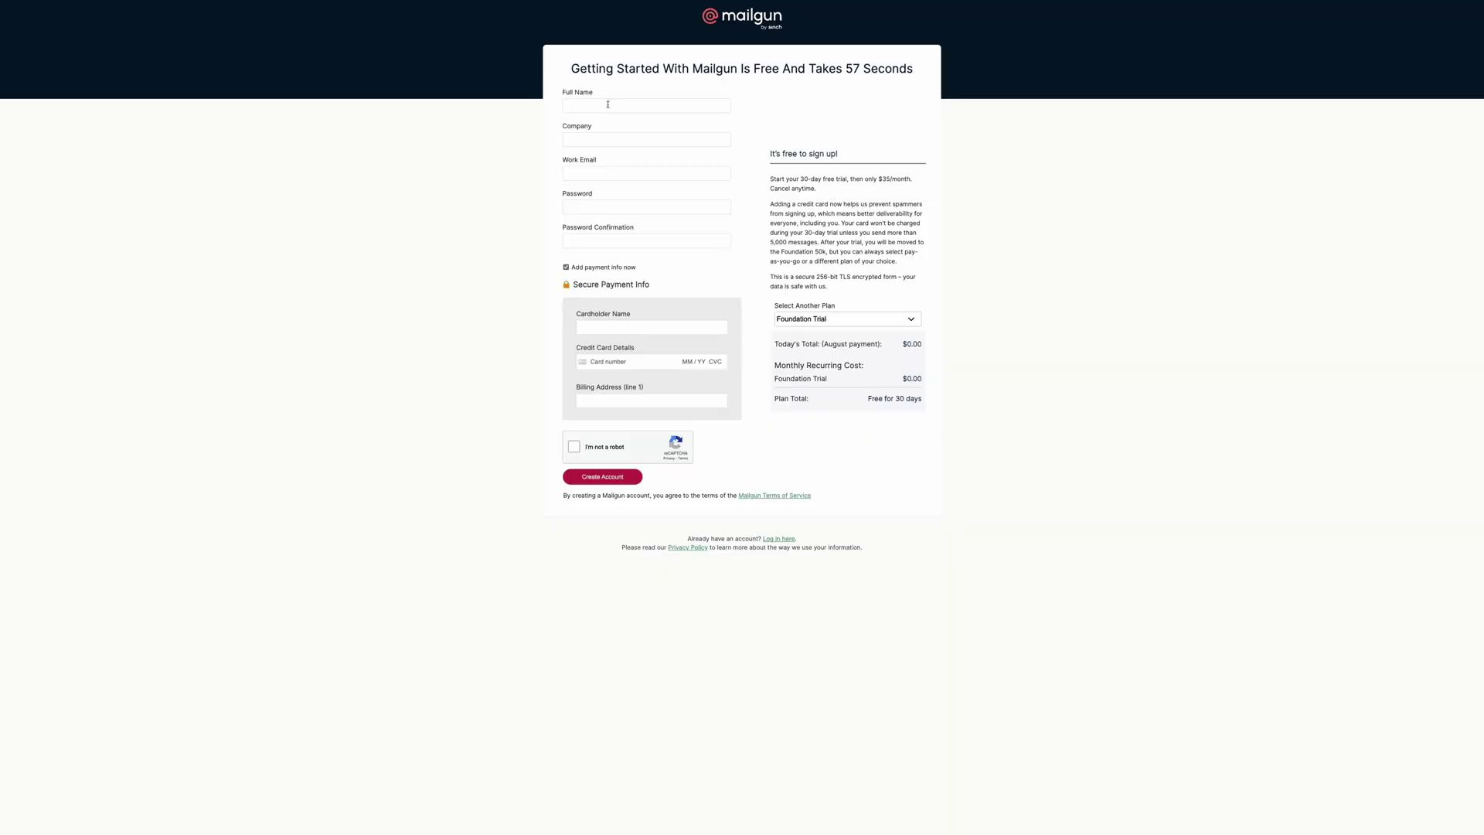
Switch to the Mailgun sign-up form and fill in the full name, company and work e-mail fields.
left_click(646, 105)
type("Name Surname")
left_click(600, 135)
left_click(601, 171)
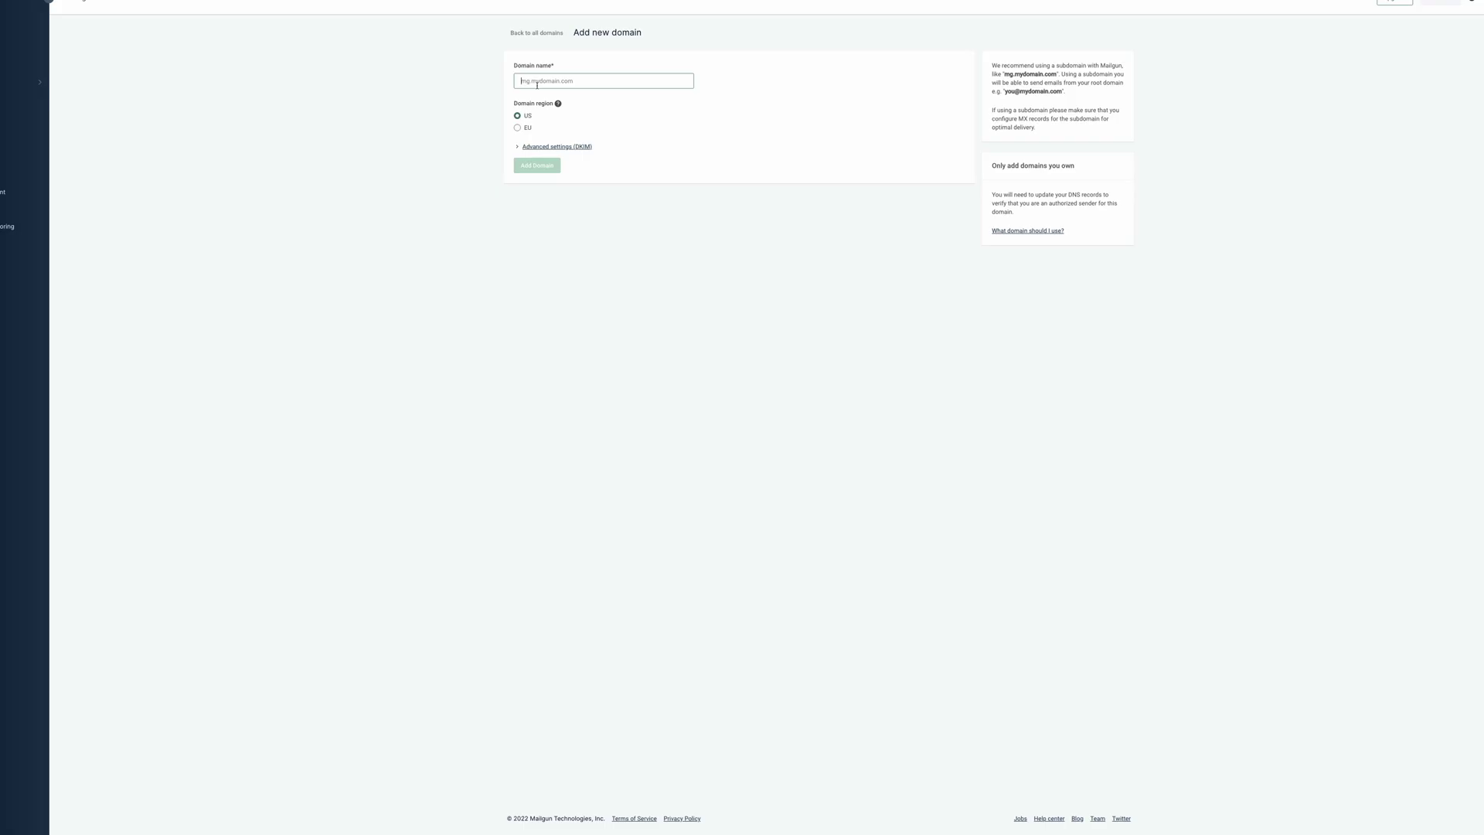
Enter yourdomainname.c as the domain name for a new Mailgun domain in the US region.
type("yourdomainna")
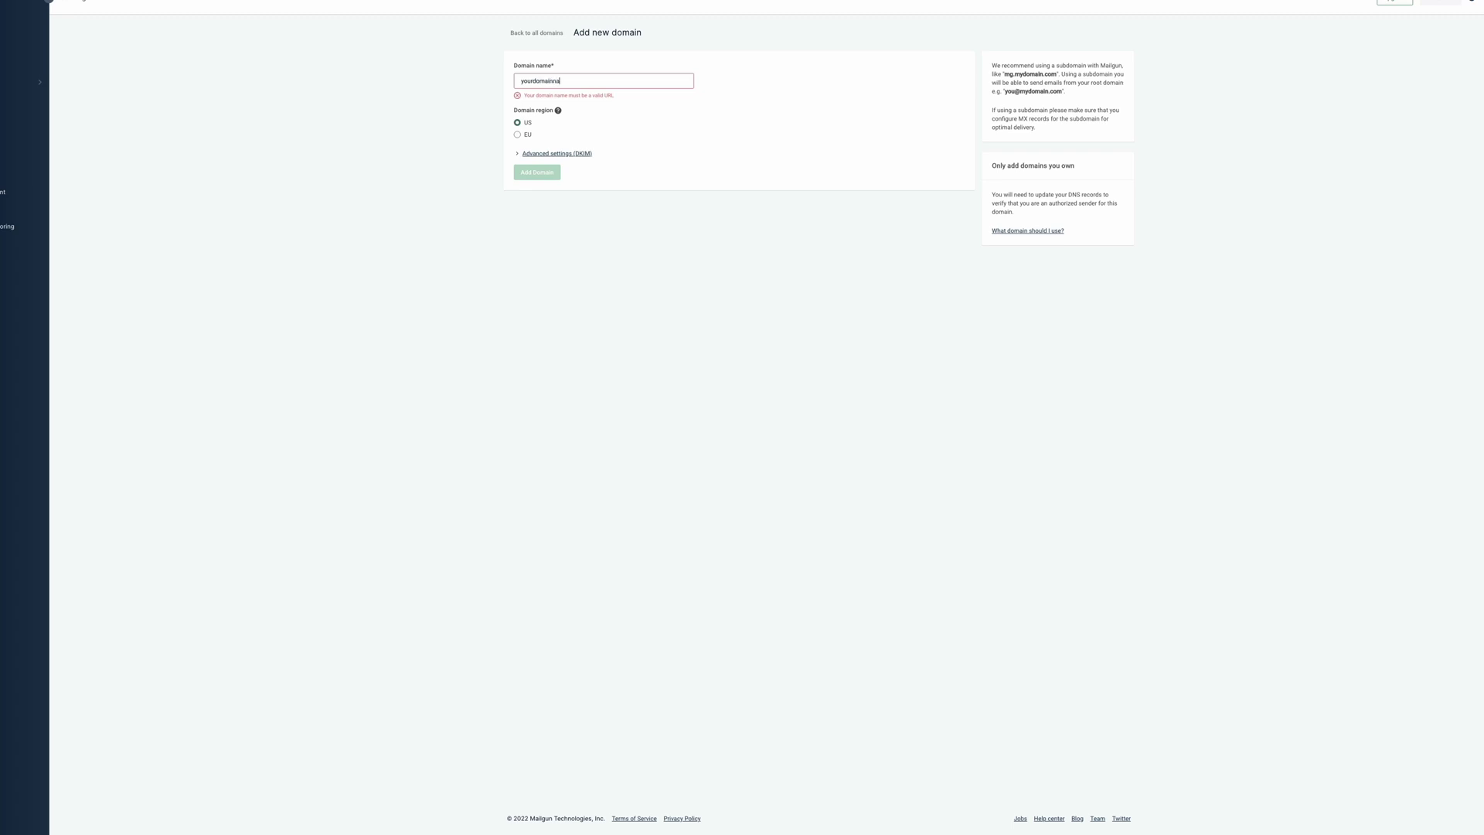
type("me.c")
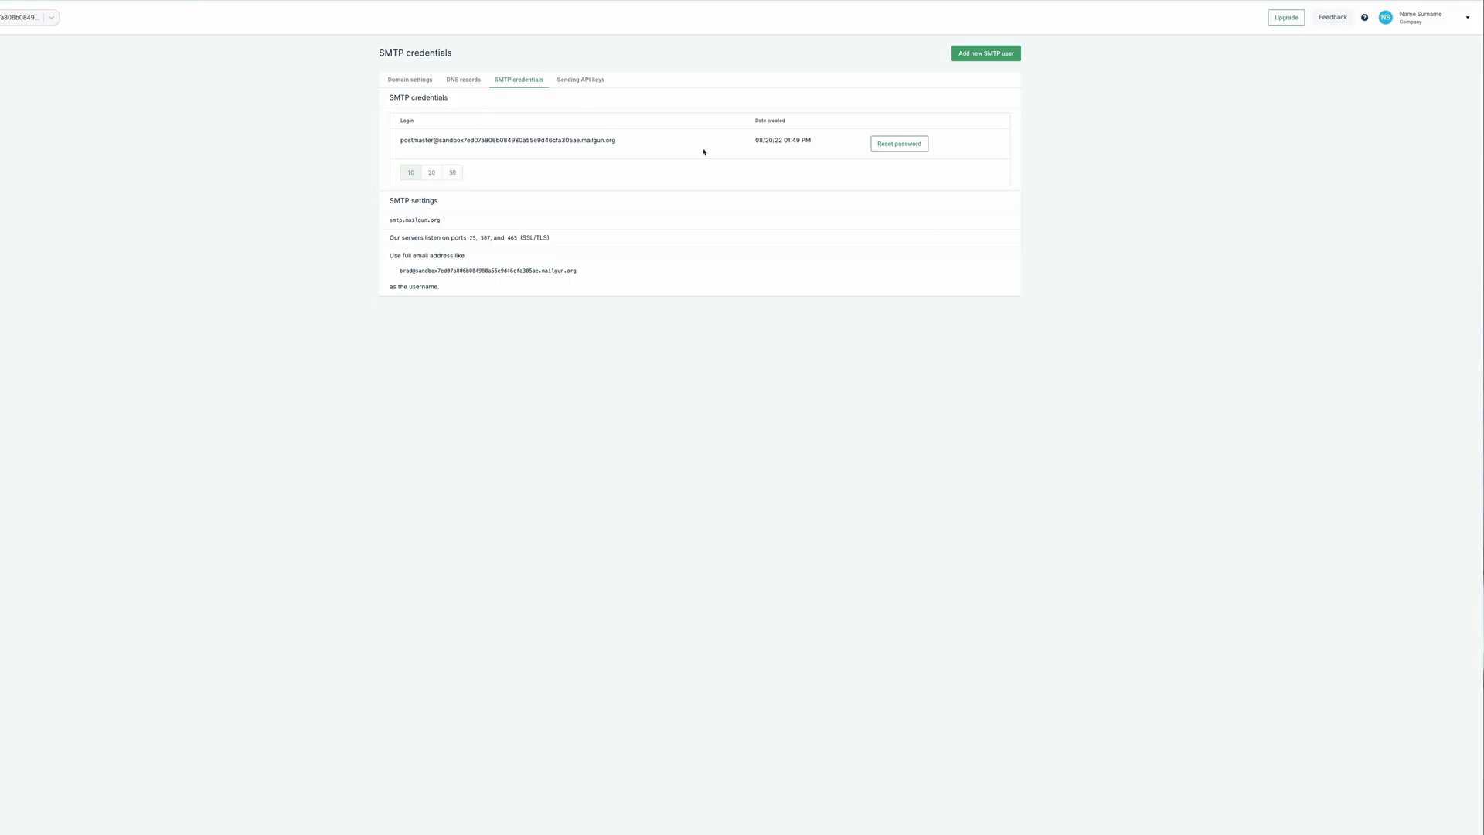
Reset the SMTP password of the sandbox domain's postmaster login and confirm the reset.
left_click(902, 148)
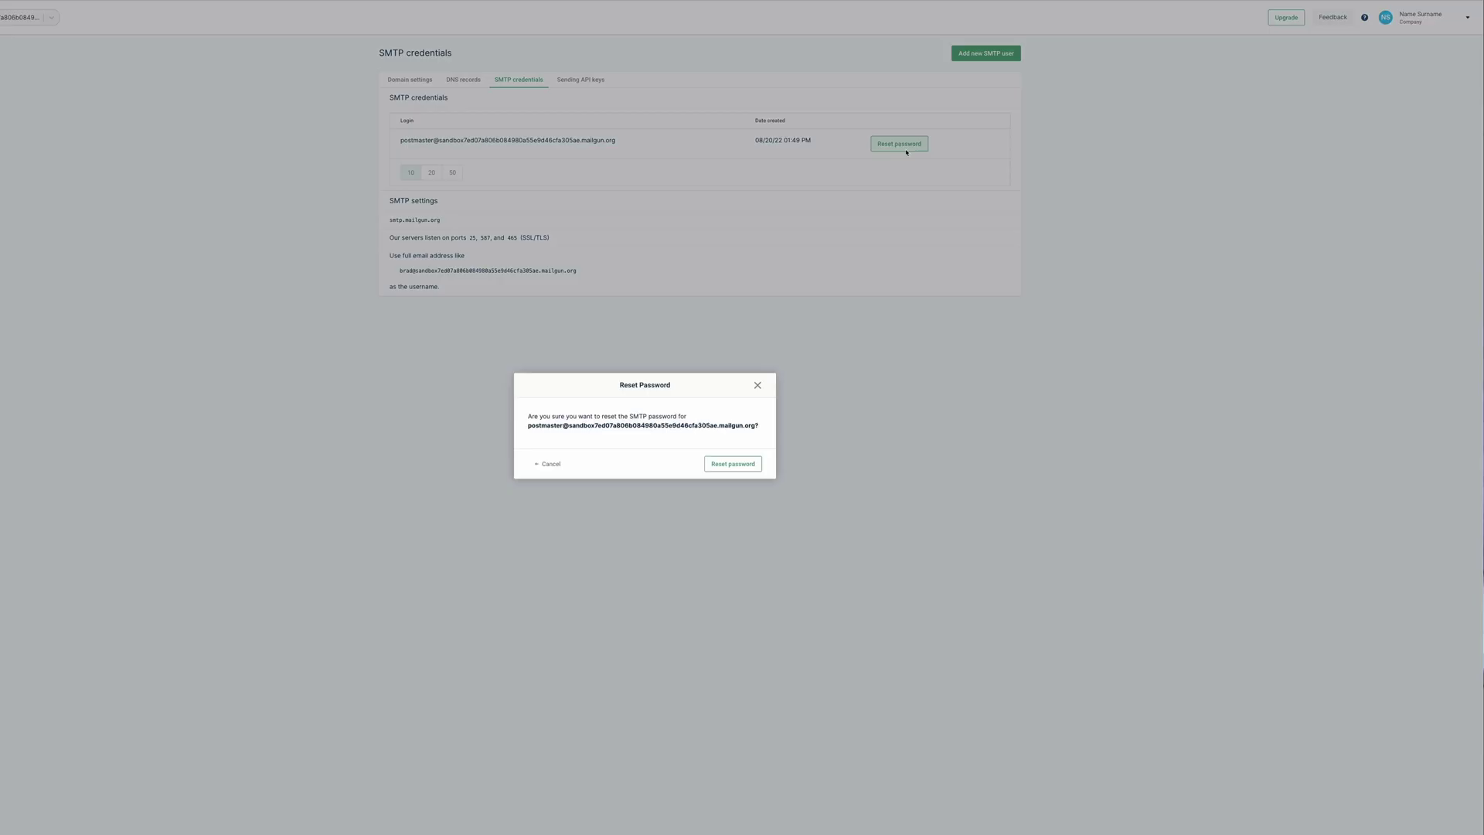
left_click(730, 464)
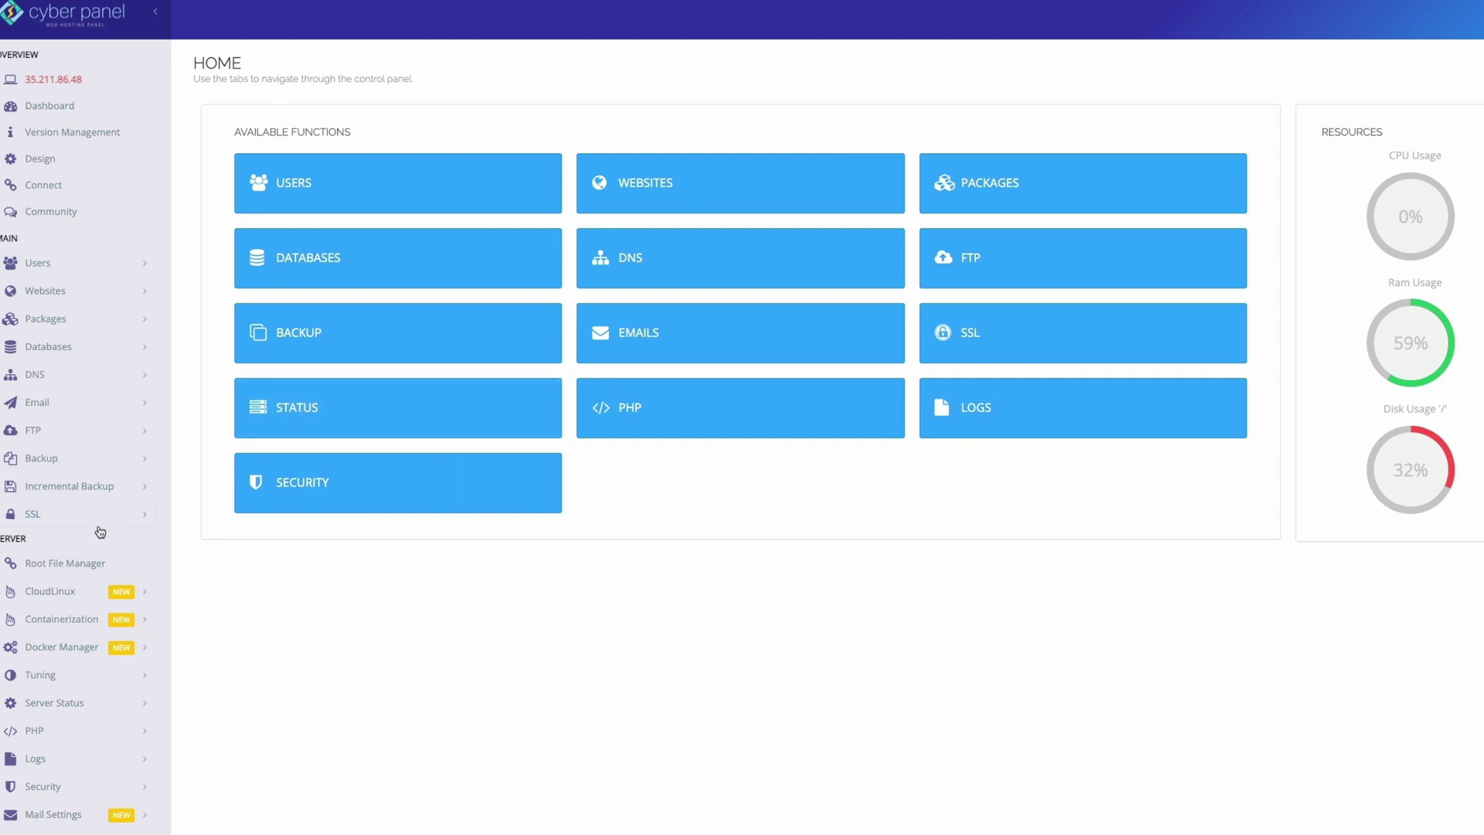
Switch to CyberPanel, list the Docker containers and open the blog container's management page.
left_click(65, 648)
left_click(64, 703)
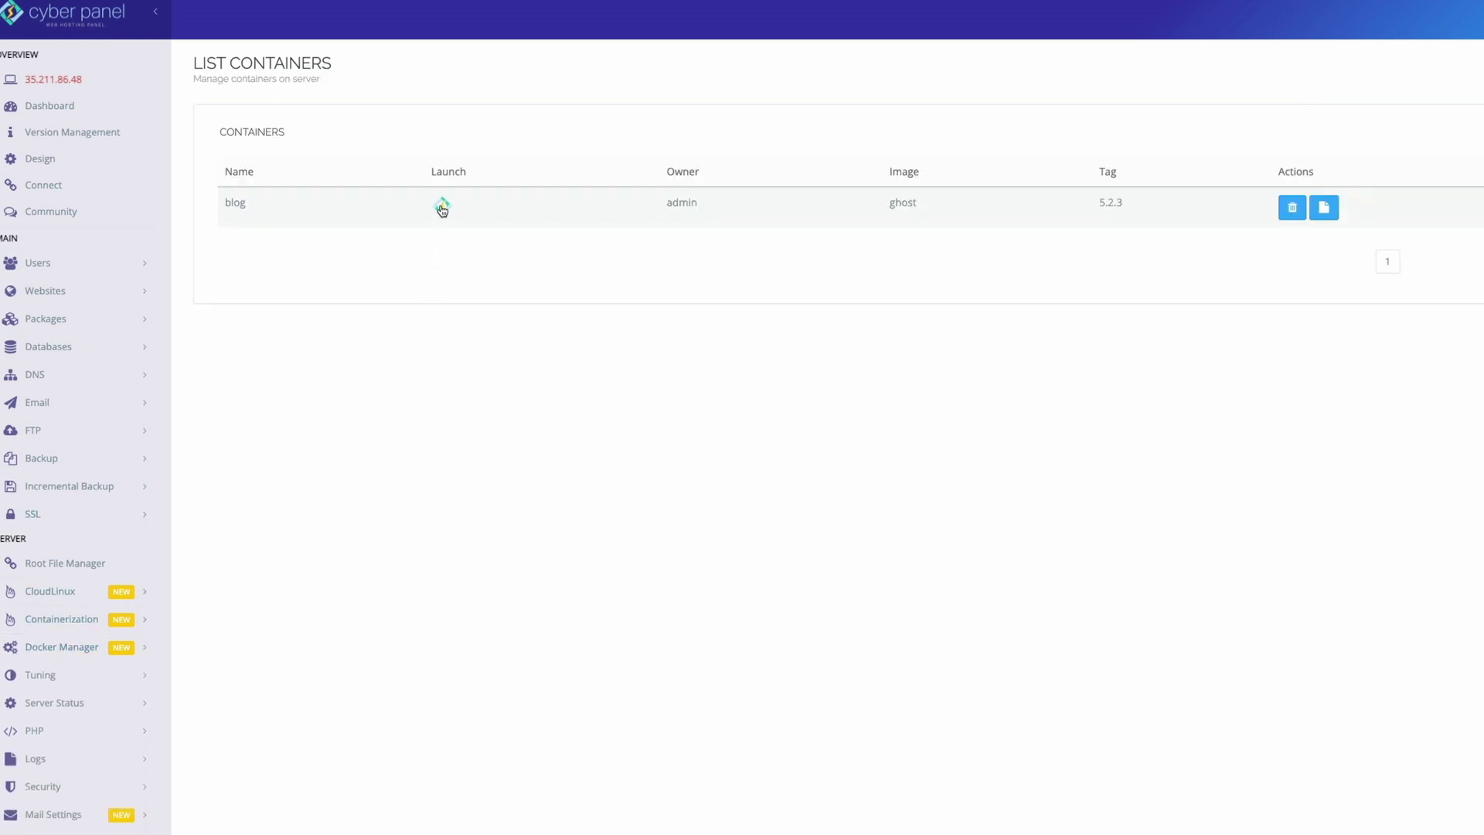
left_click(442, 208)
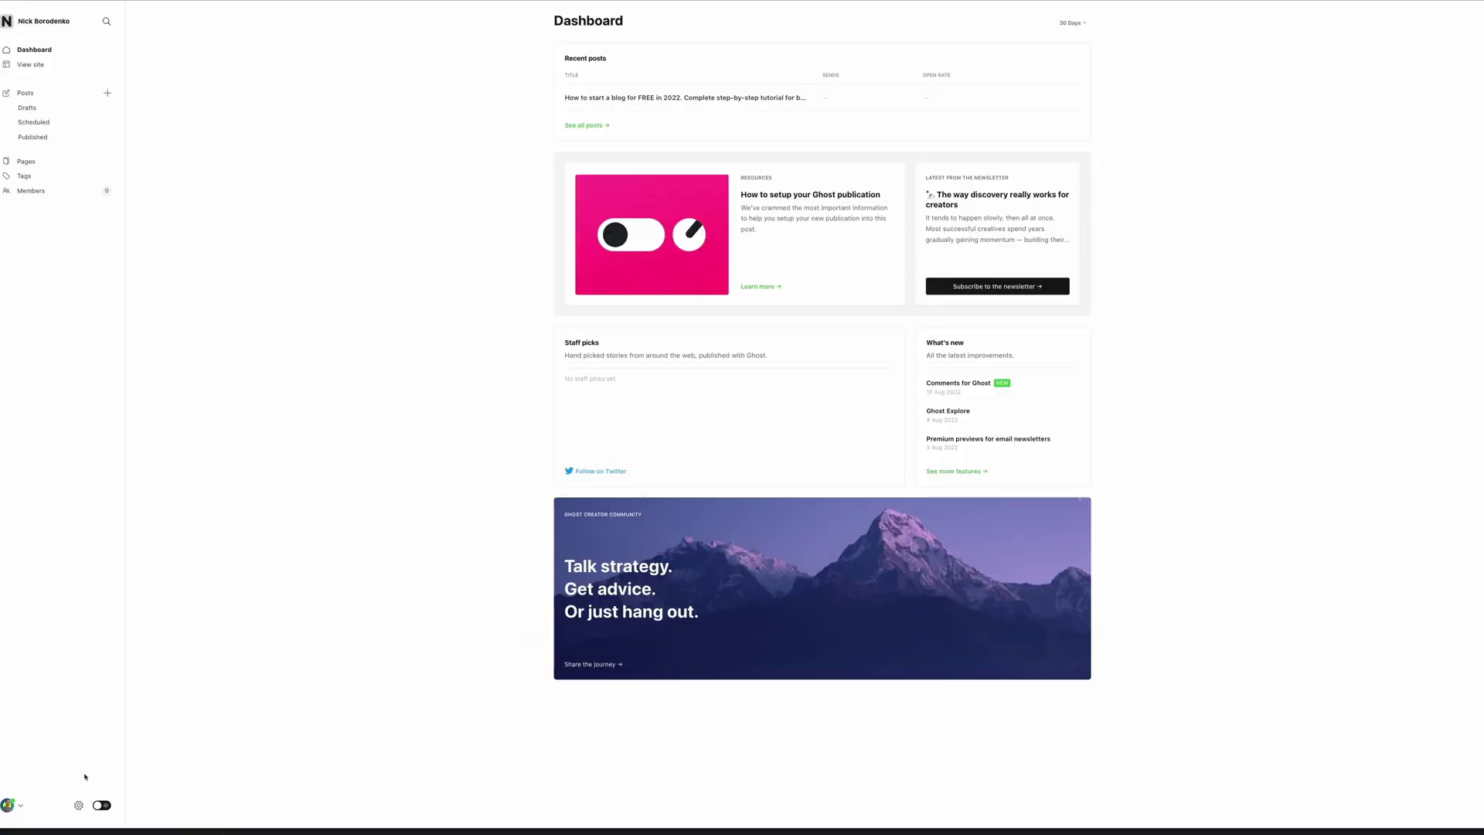
Switch to Ghost admin, set the Mailgun domain to yourdomain.com in the e-mail newsletter settings and select the private API key field.
left_click(78, 805)
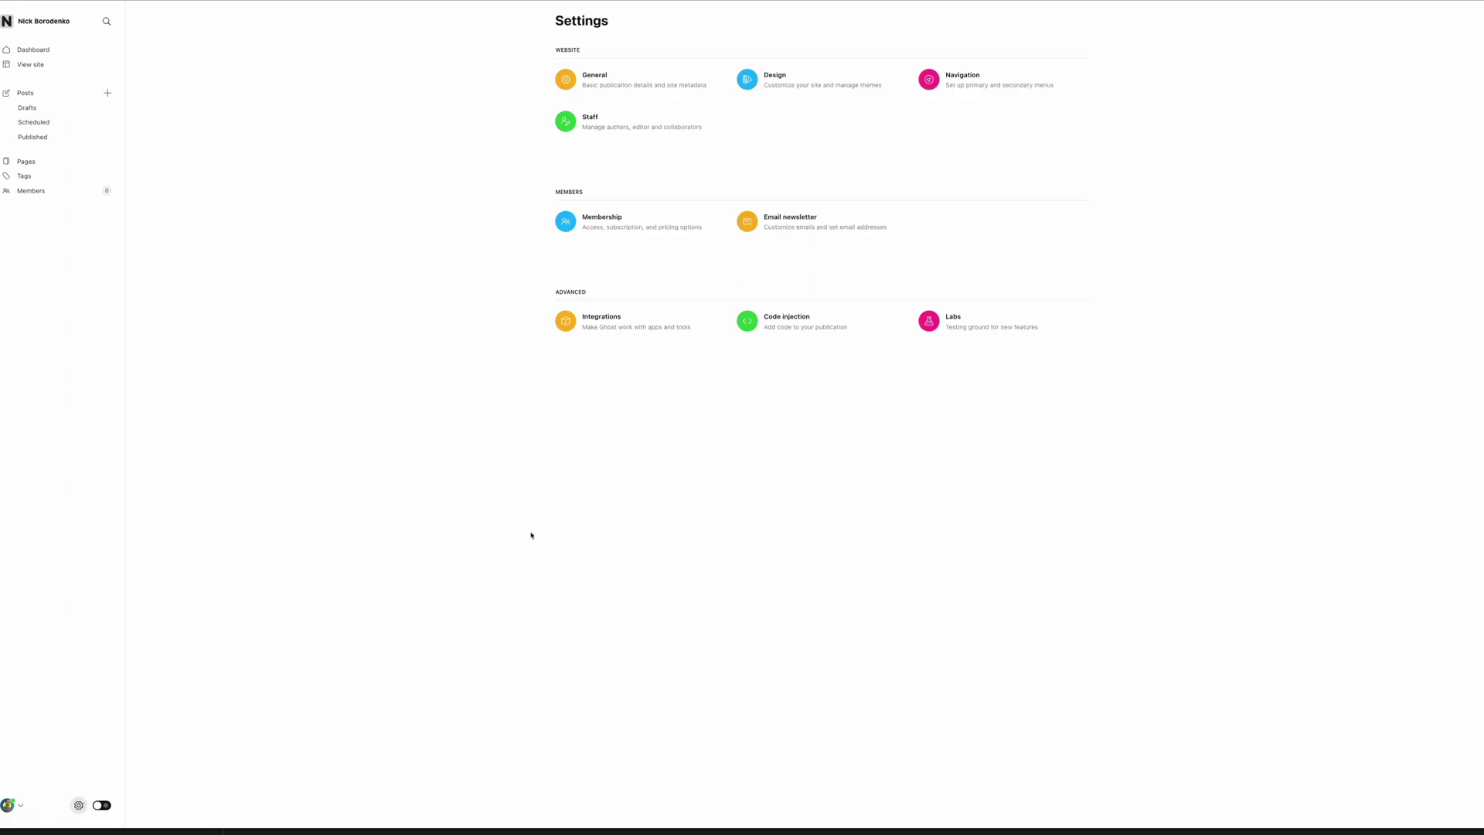
left_click(781, 229)
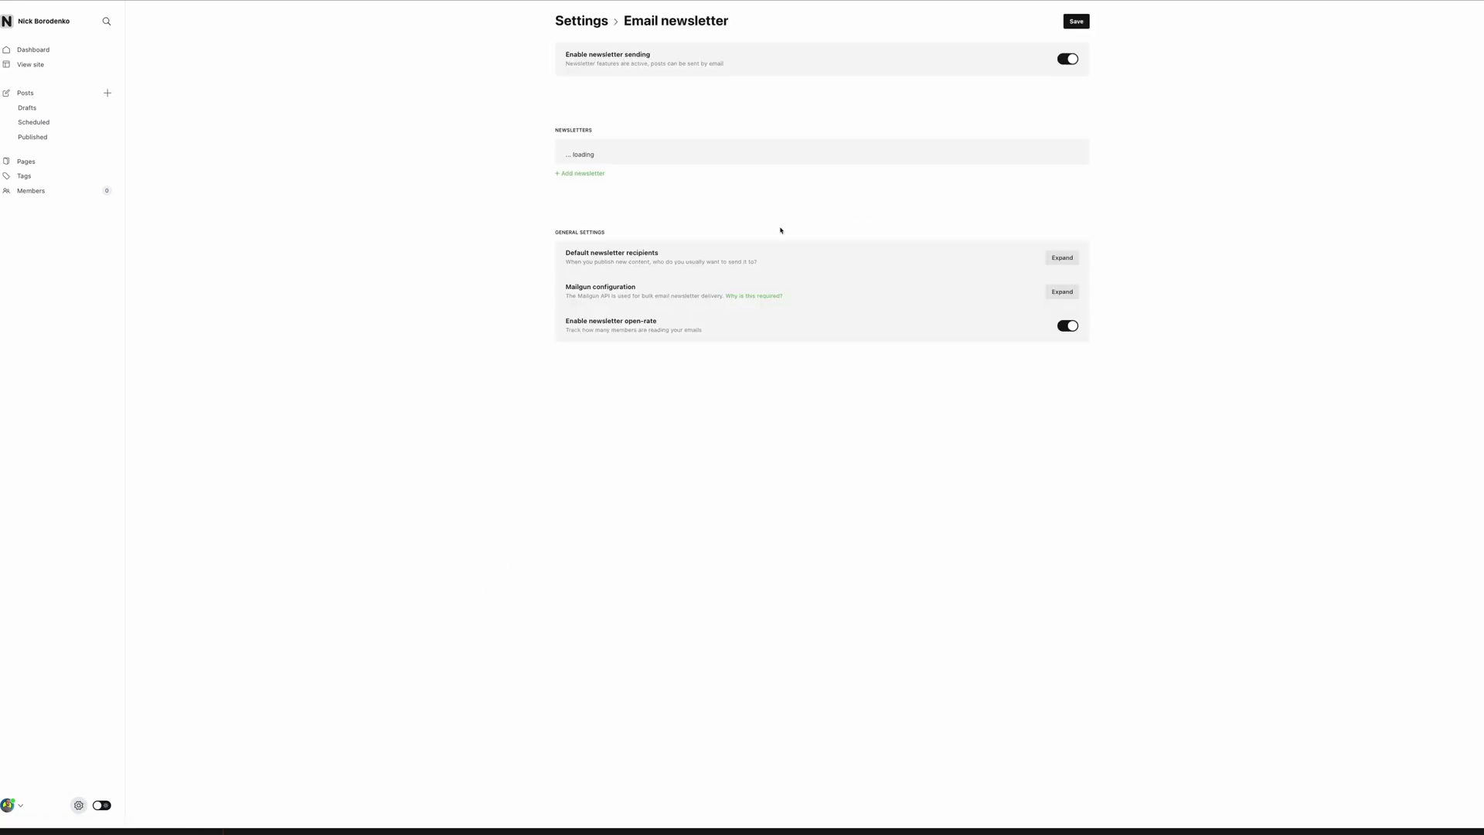
left_click(1062, 329)
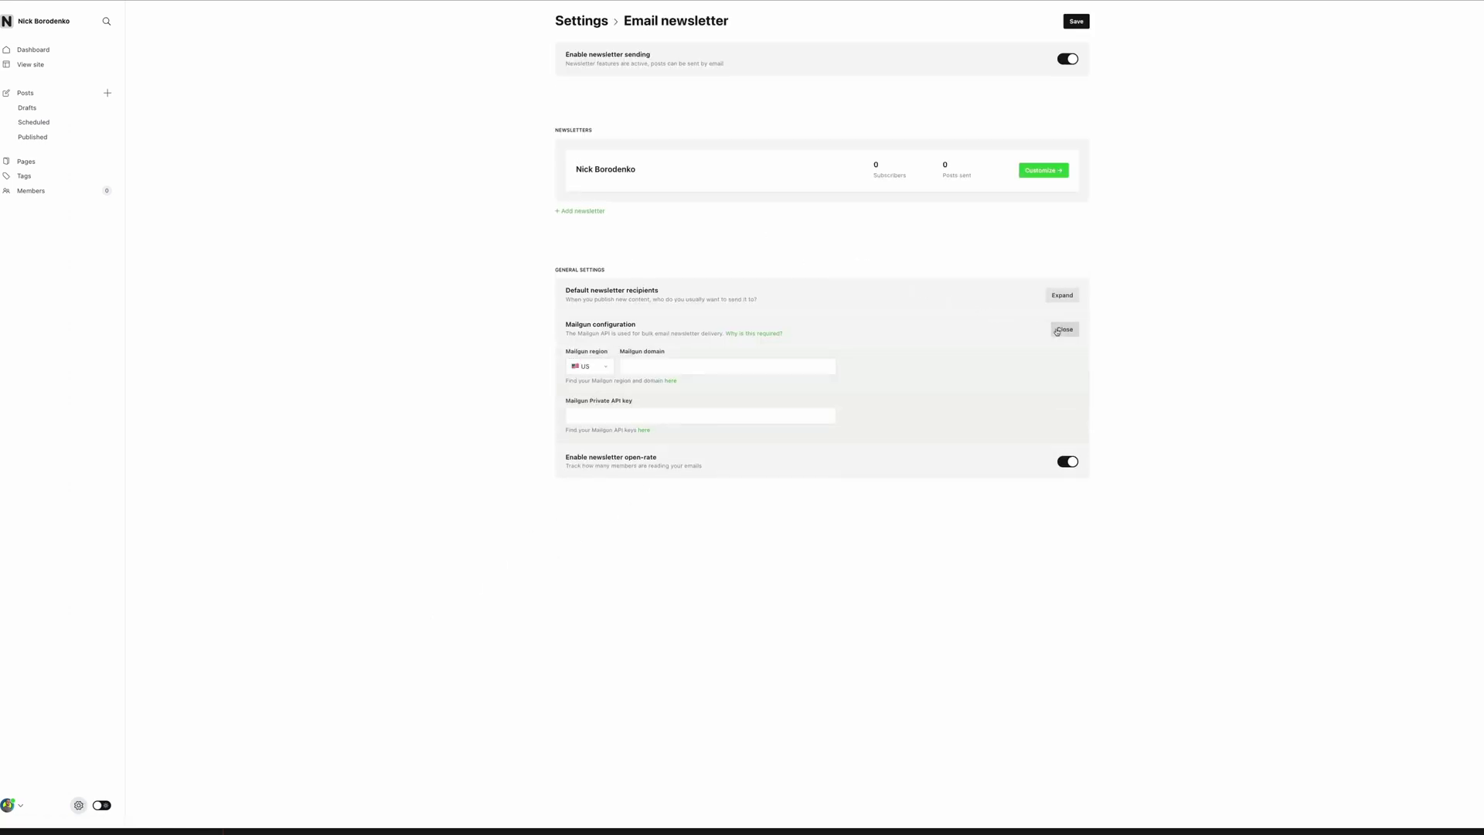
left_click(694, 363)
type("yourdomain.com")
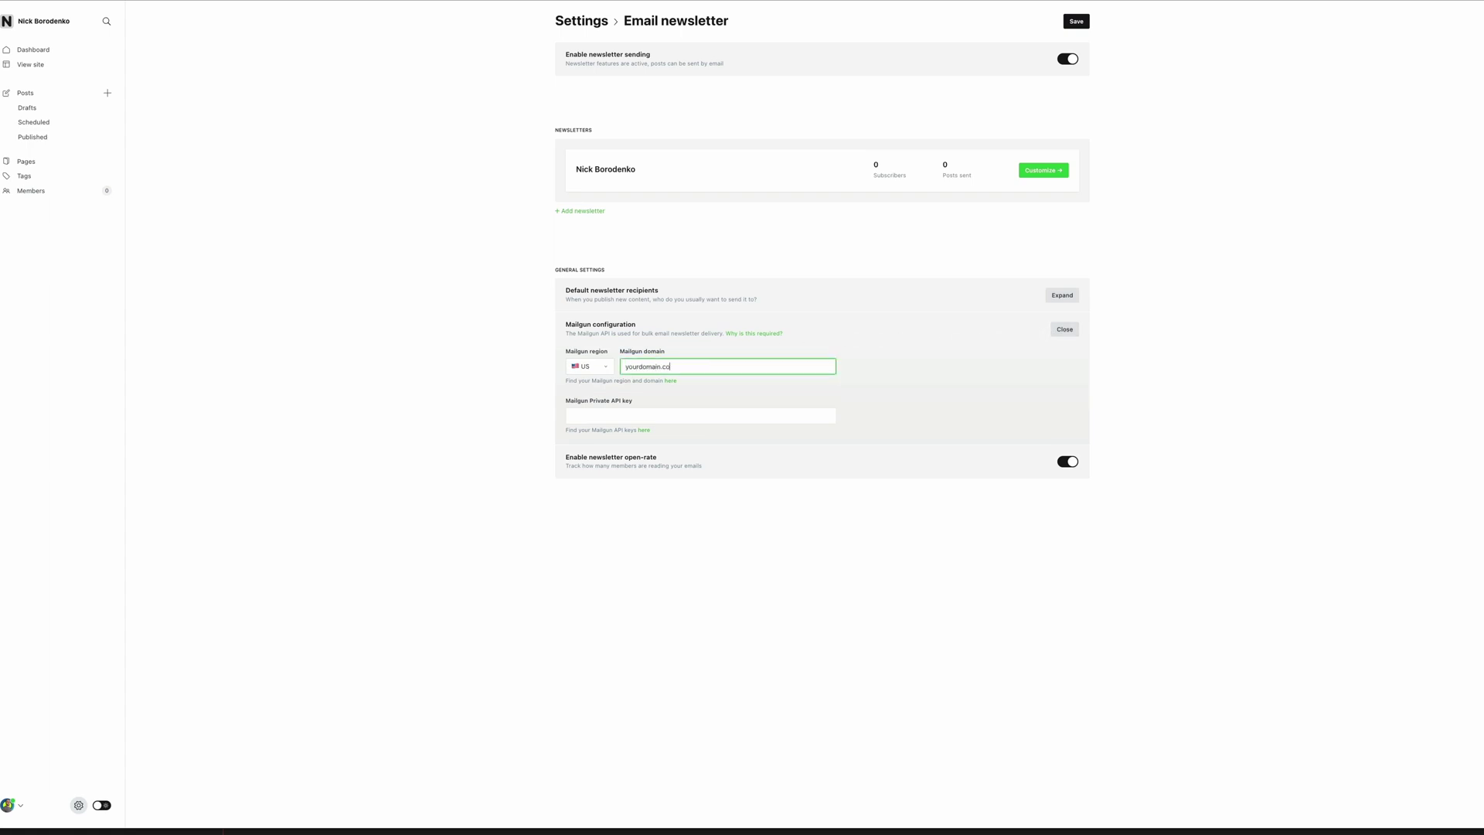
left_click(692, 414)
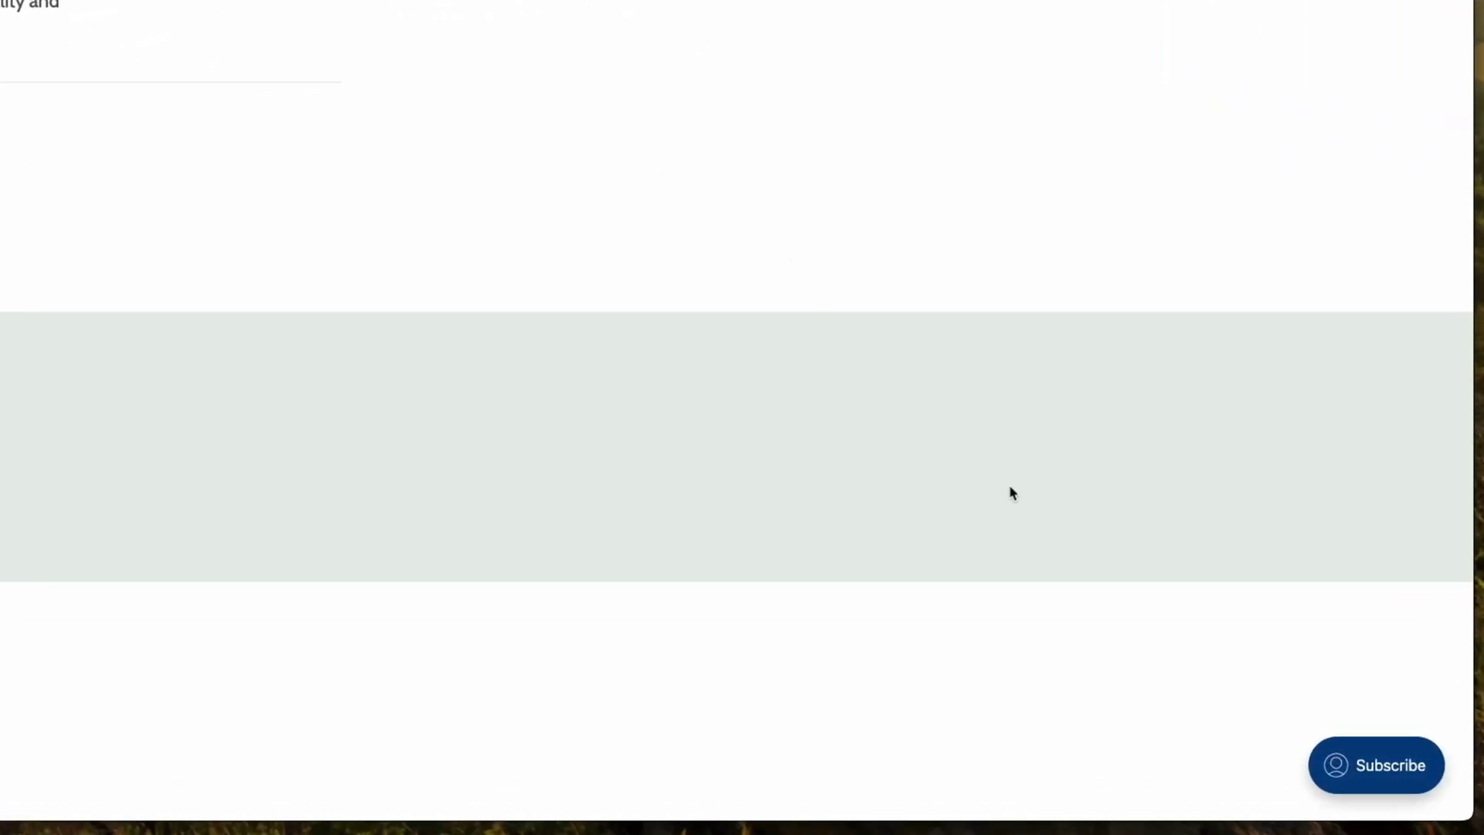
Switch to the public blog, open the subscription form, fill in the subscriber's e-mail and sign up.
left_click(1339, 765)
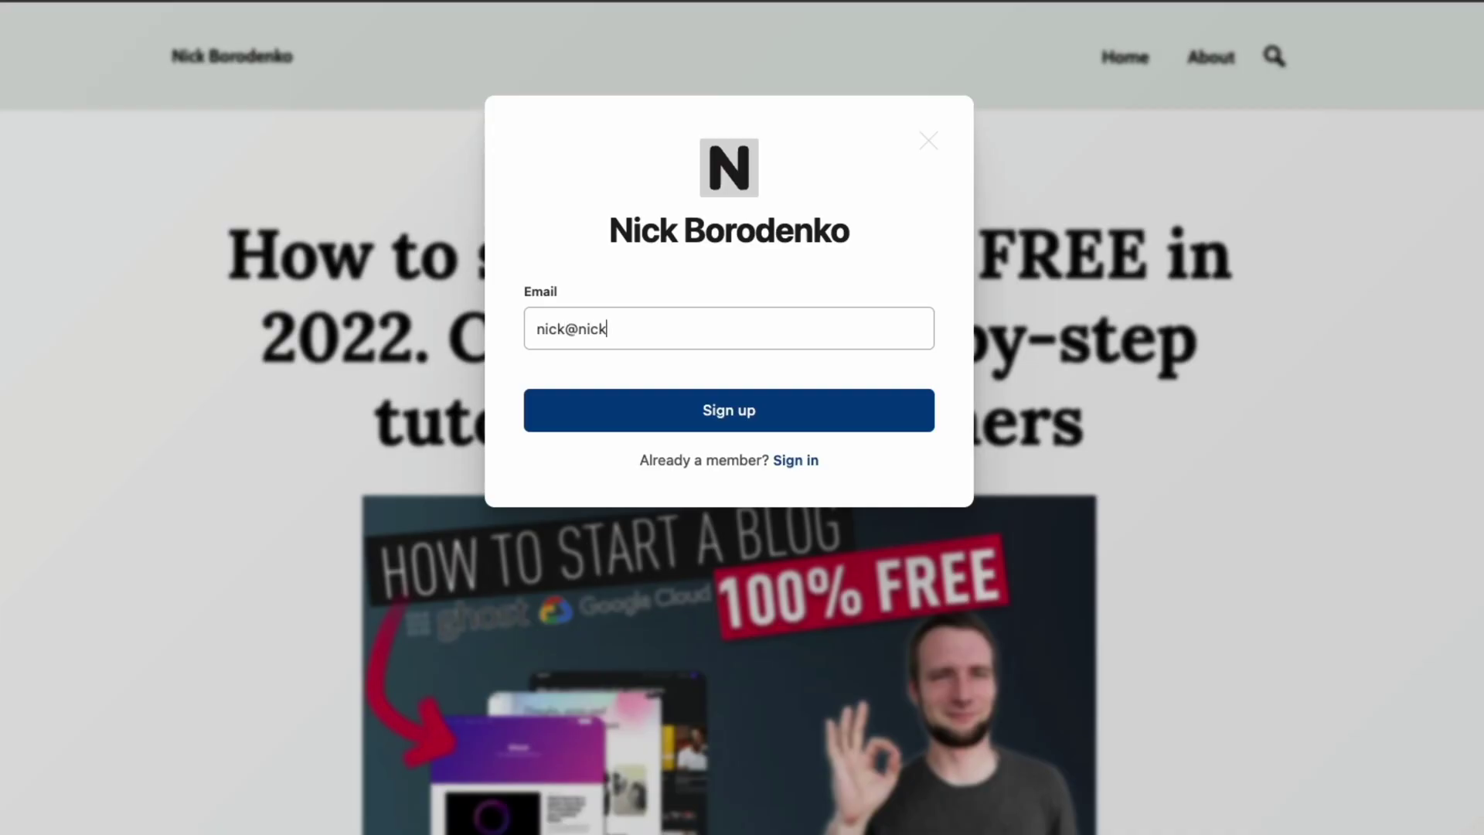
type("borodenko.com")
left_click(727, 421)
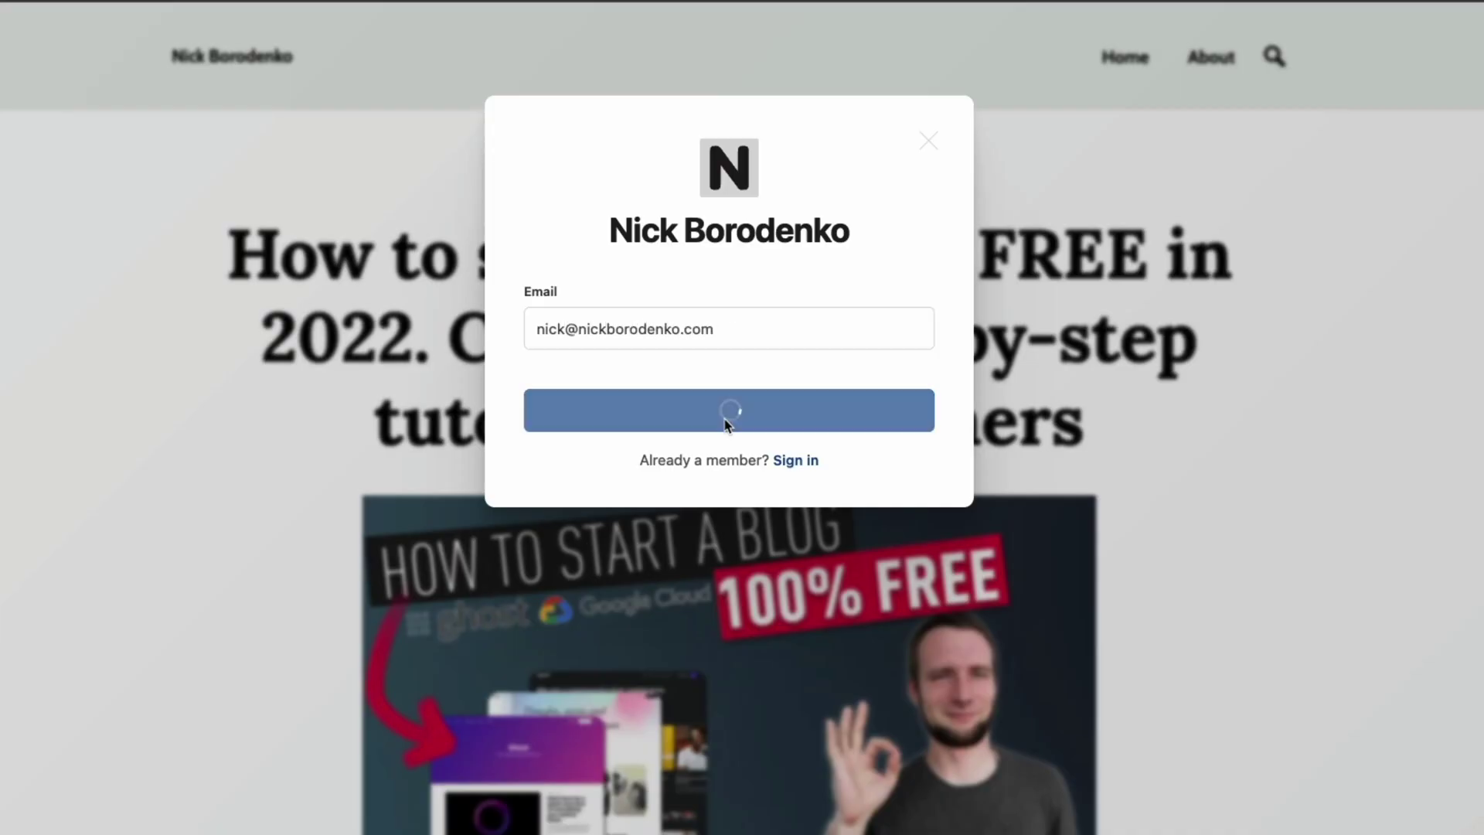
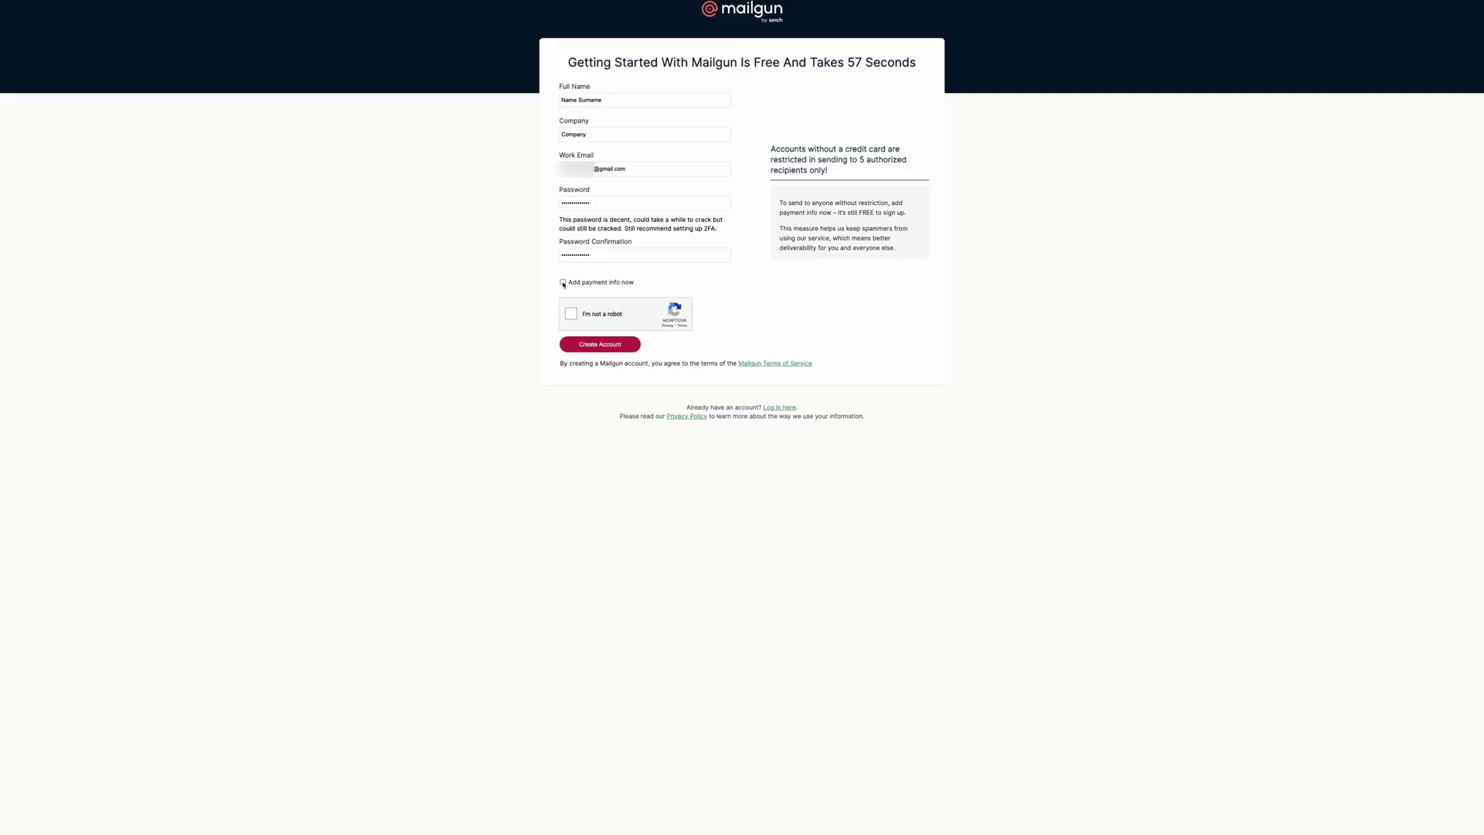
Switch to the Mailgun sign-up form and choose to add payment info now.
left_click(563, 284)
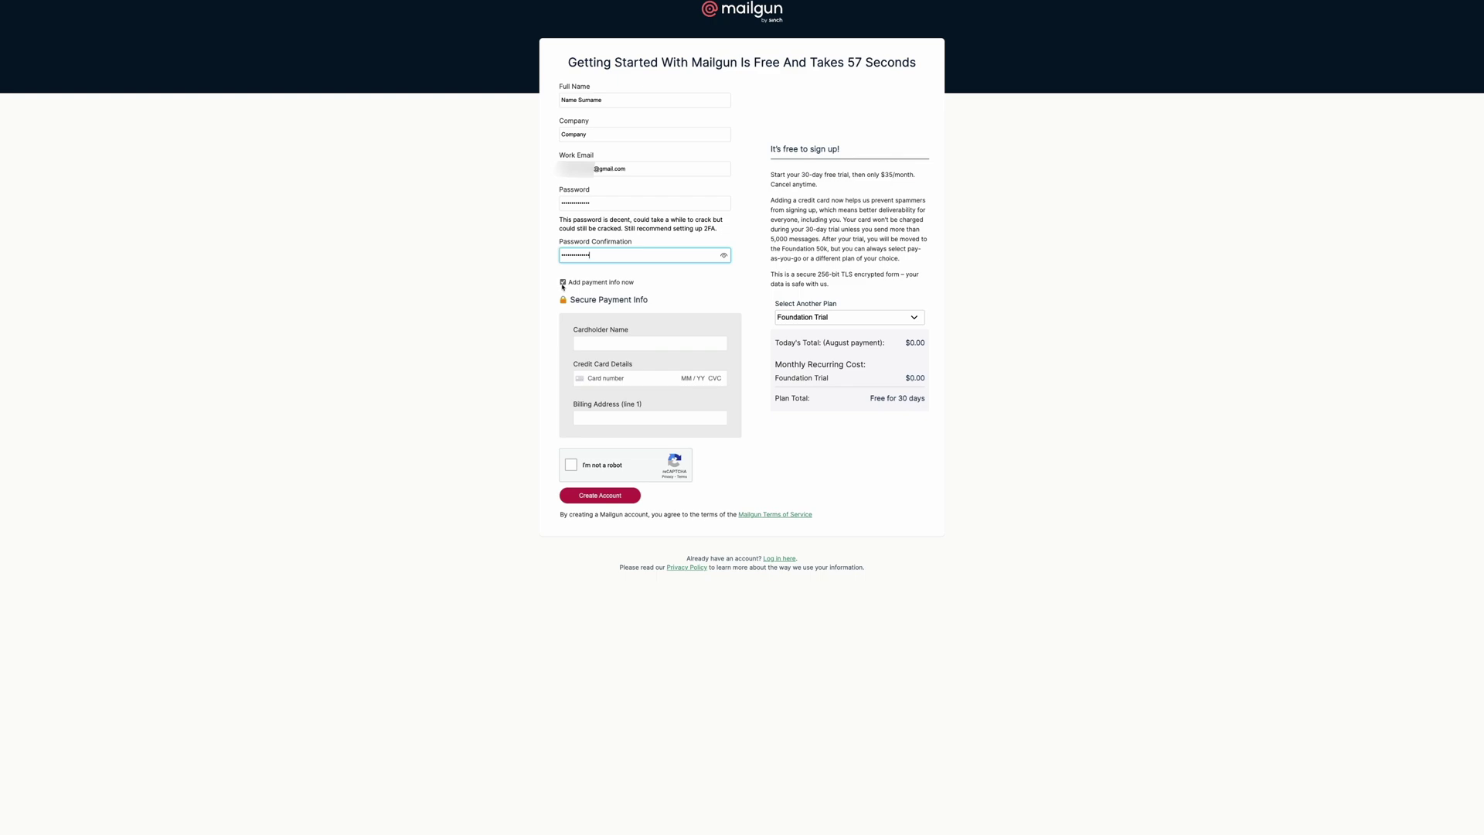